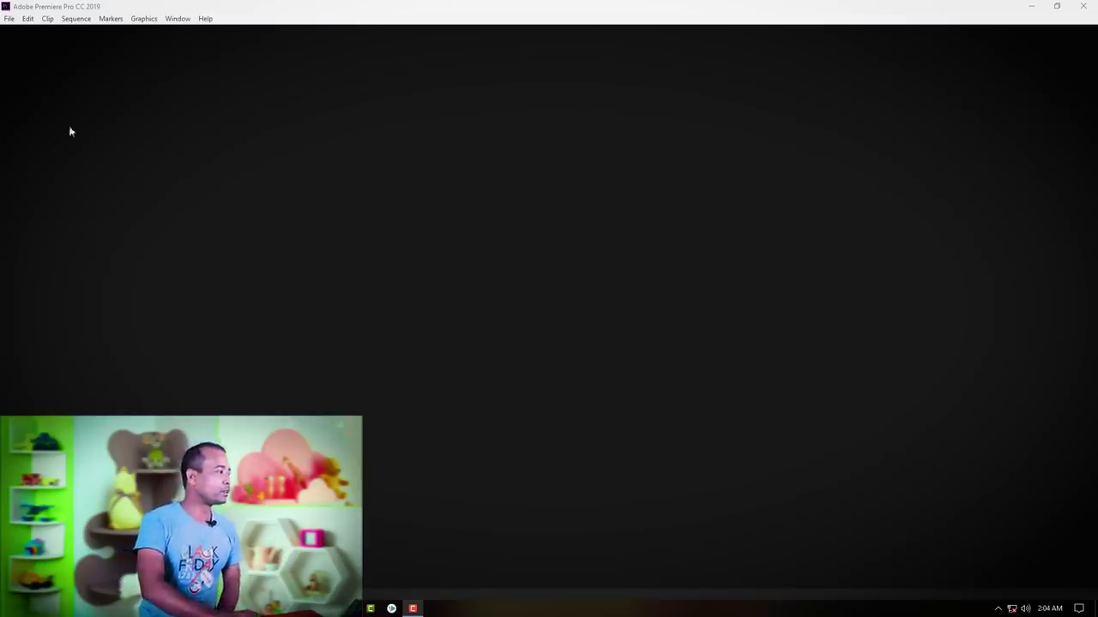
Start a new Premiere project through File > New > Project.
{"action": "left_click", "coordinate": [11, 19]}
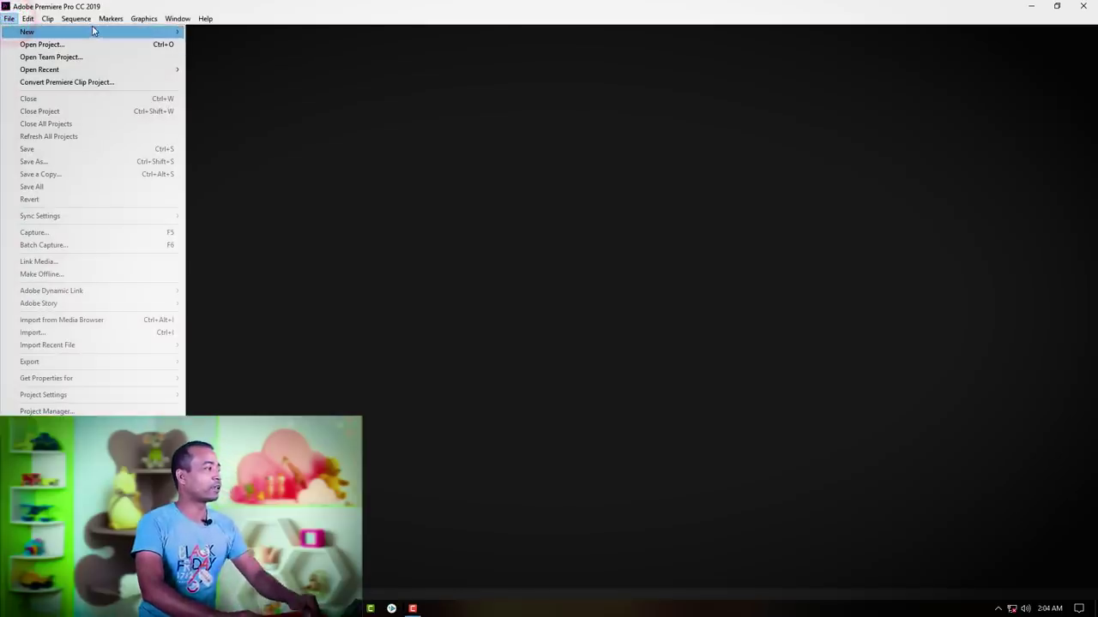
{"action": "mouse_move", "coordinate": [97, 31]}
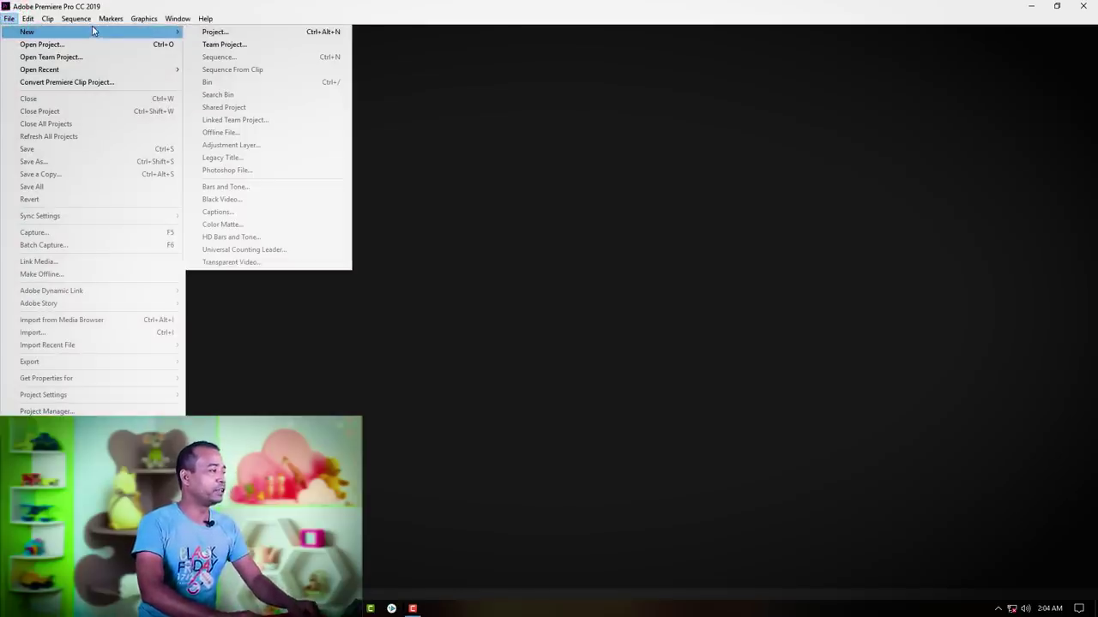
{"action": "left_click", "coordinate": [262, 32]}
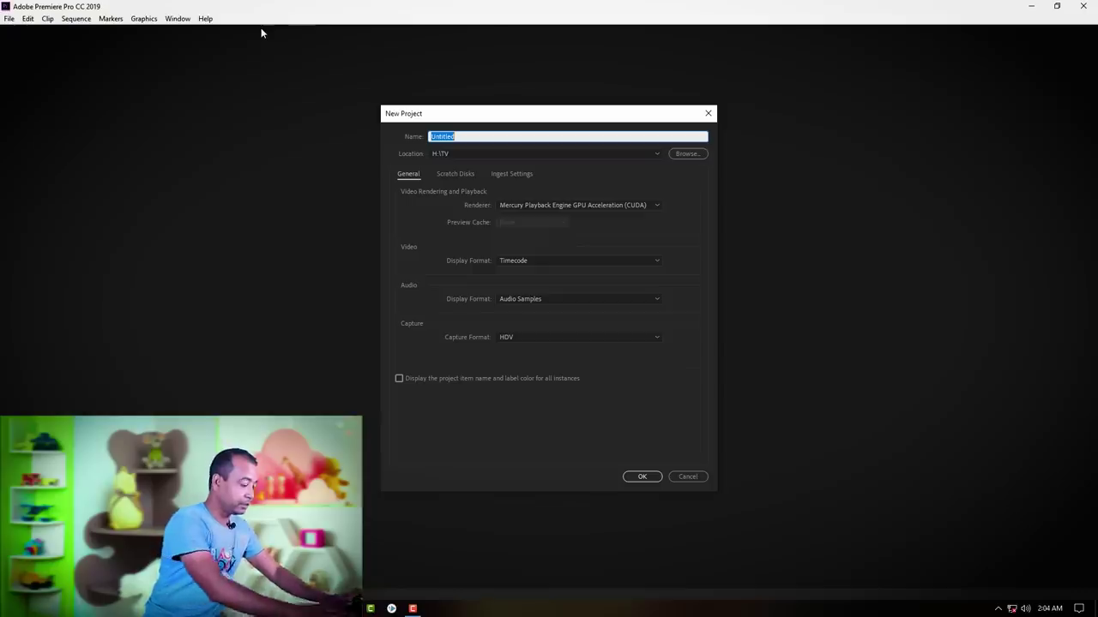
Name the project Photo Vision and browse for its save folder.
{"action": "type", "text": "Pho"}
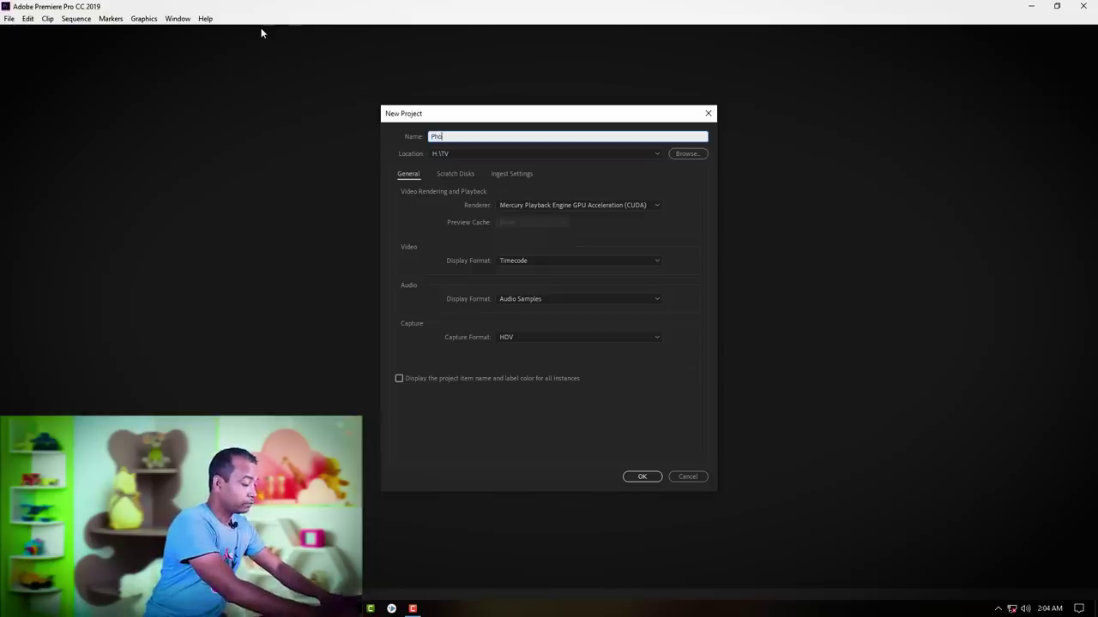
{"action": "type", "text": "to "}
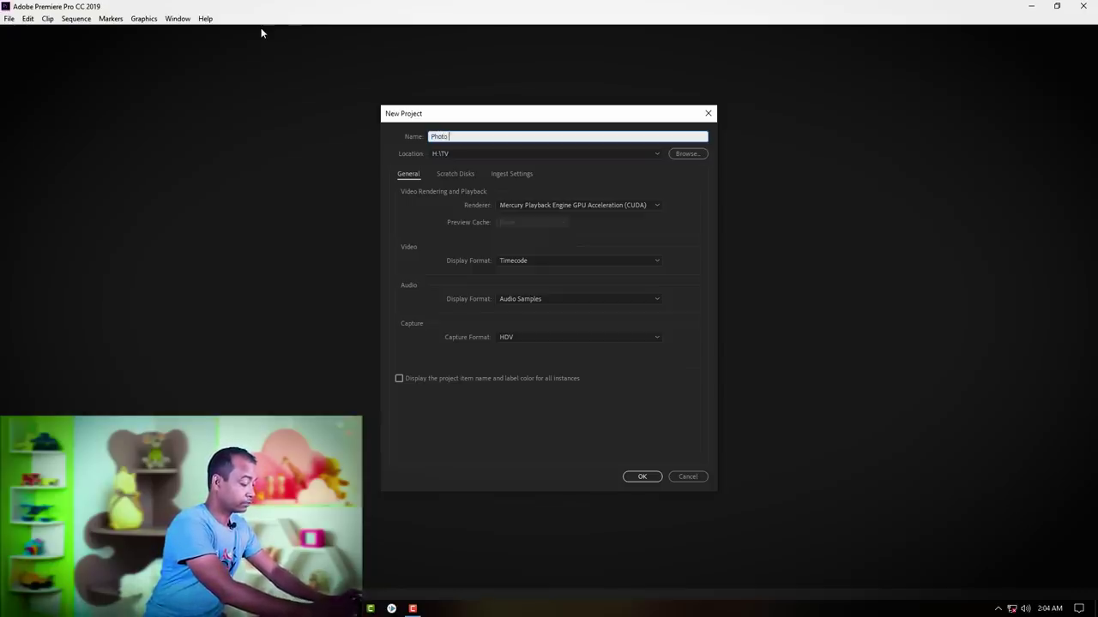
{"action": "type", "text": "Vision"}
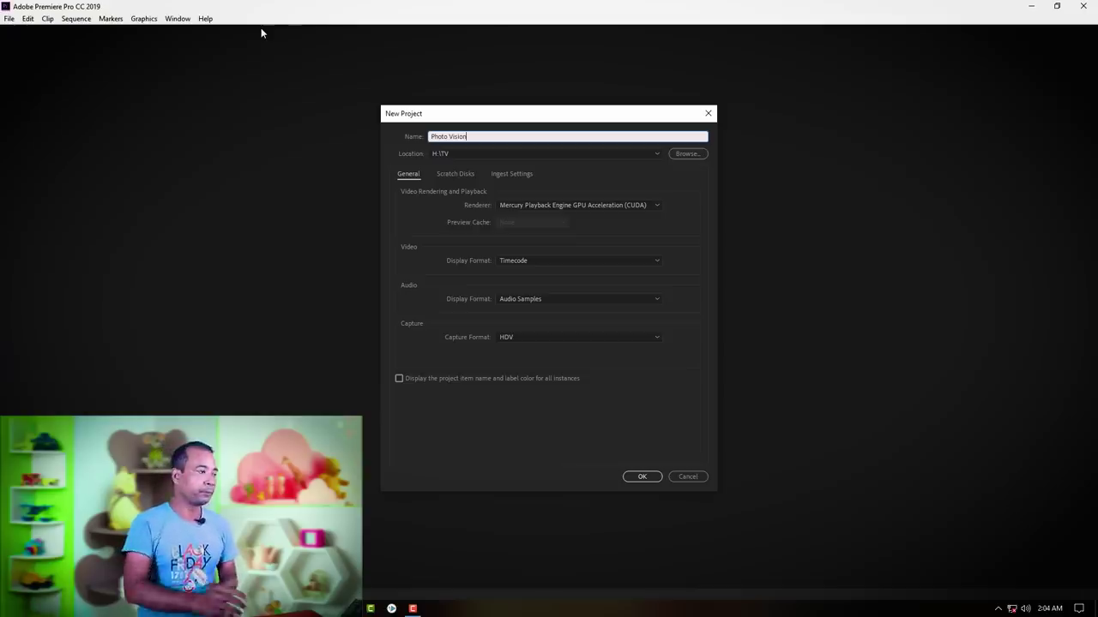
{"action": "left_click", "coordinate": [697, 156]}
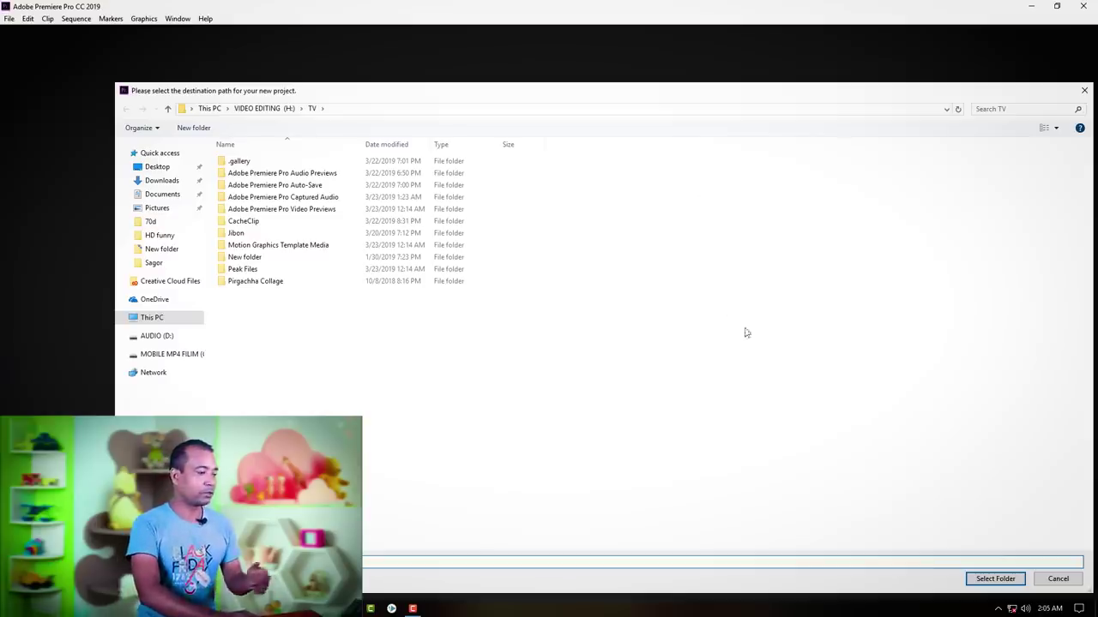
Keep H:\TV as the project location and review the renderer choices.
{"action": "left_click", "coordinate": [996, 580]}
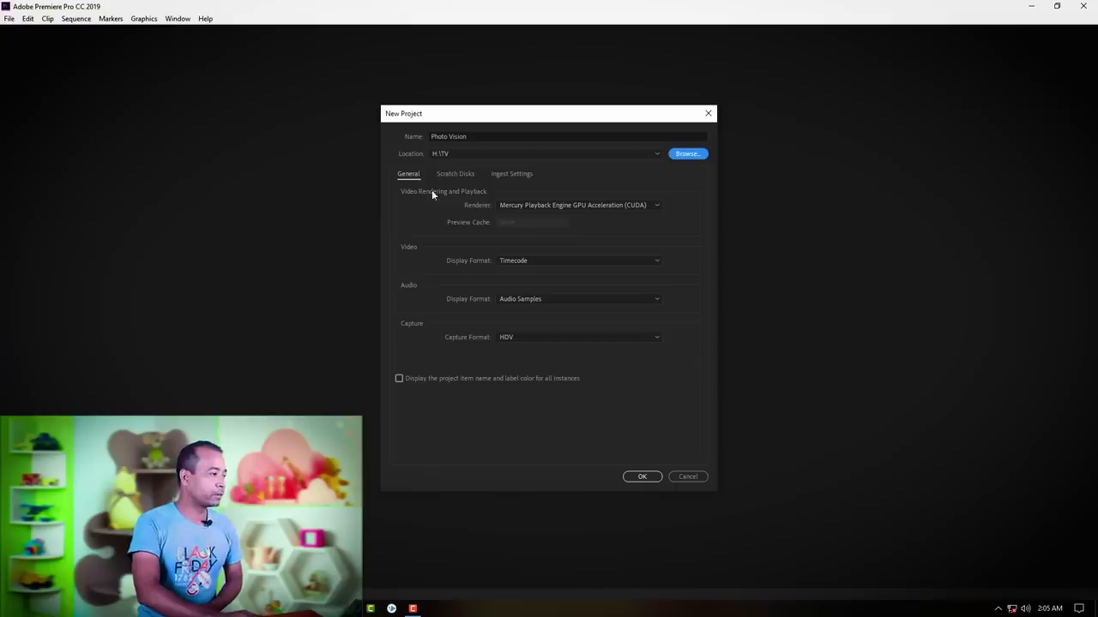
{"action": "left_click", "coordinate": [490, 194]}
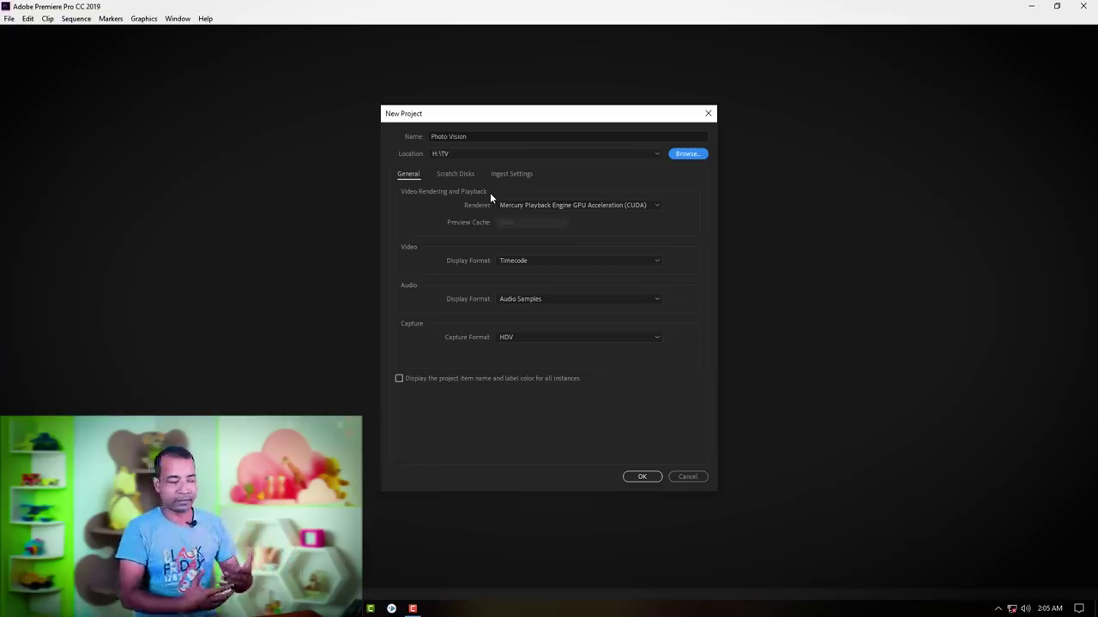
{"action": "left_click", "coordinate": [575, 204]}
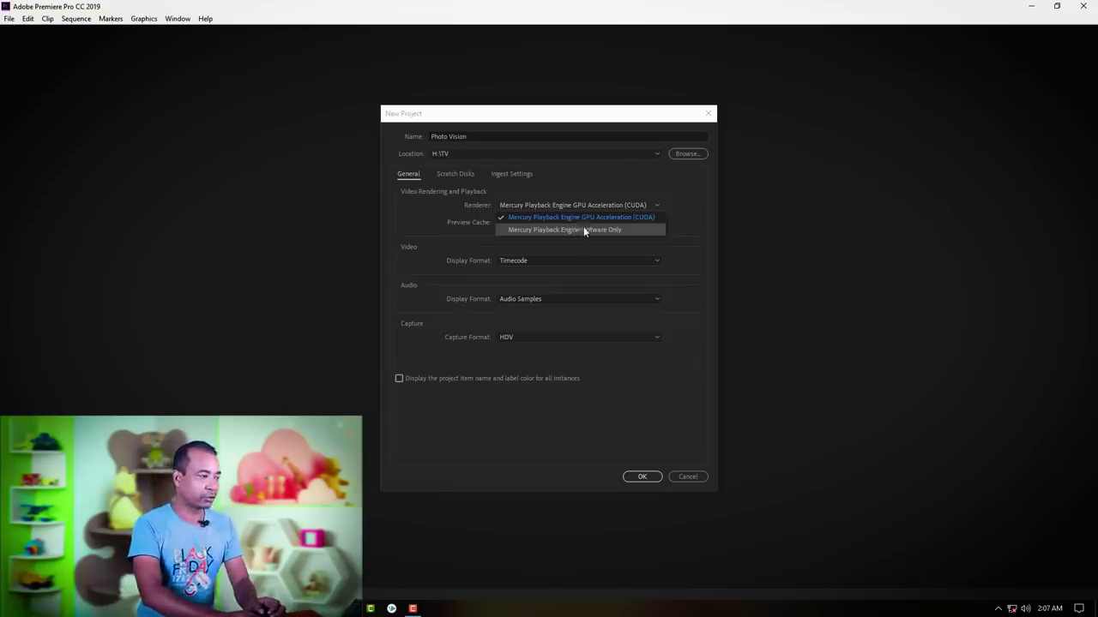
Create the project with GPU Acceleration (CUDA) rendering and HDV capture format.
{"action": "left_click", "coordinate": [589, 219]}
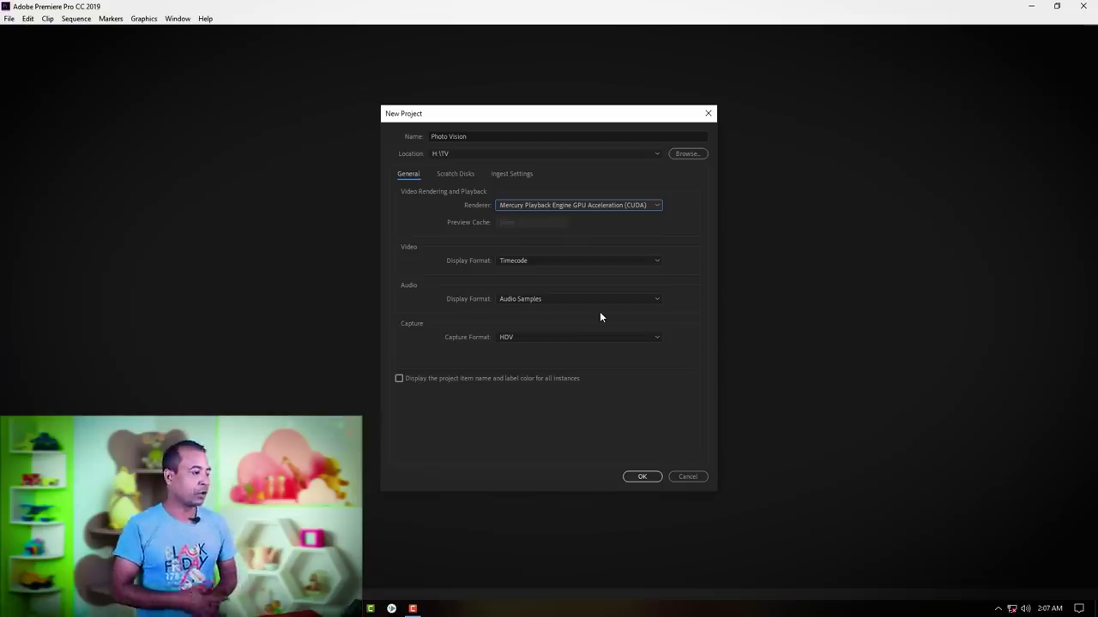
{"action": "left_click", "coordinate": [613, 338]}
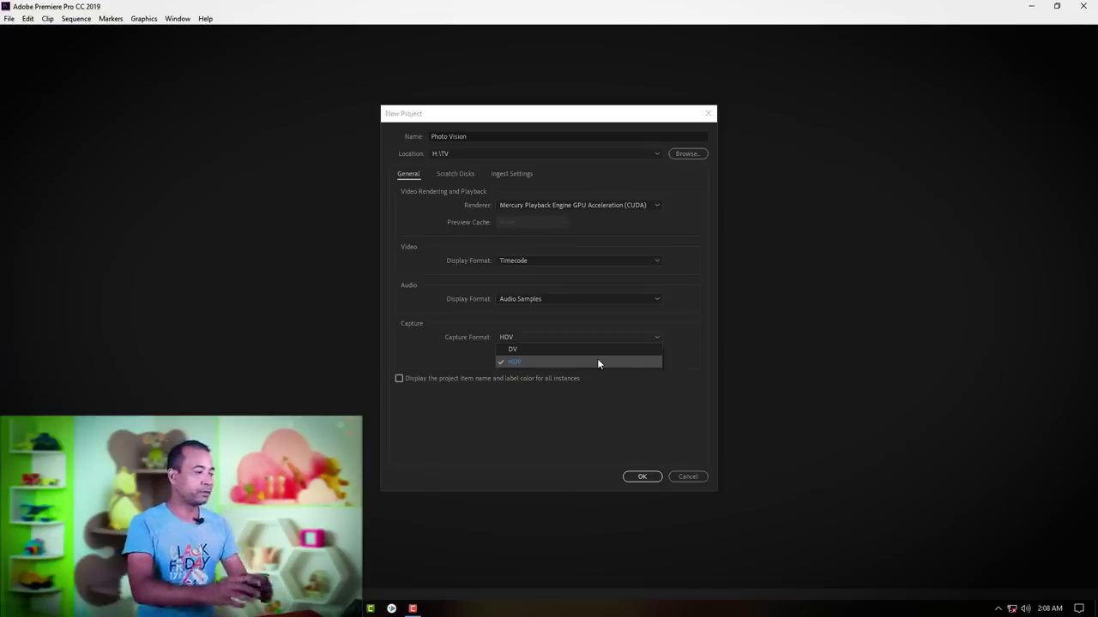
{"action": "left_click", "coordinate": [598, 362]}
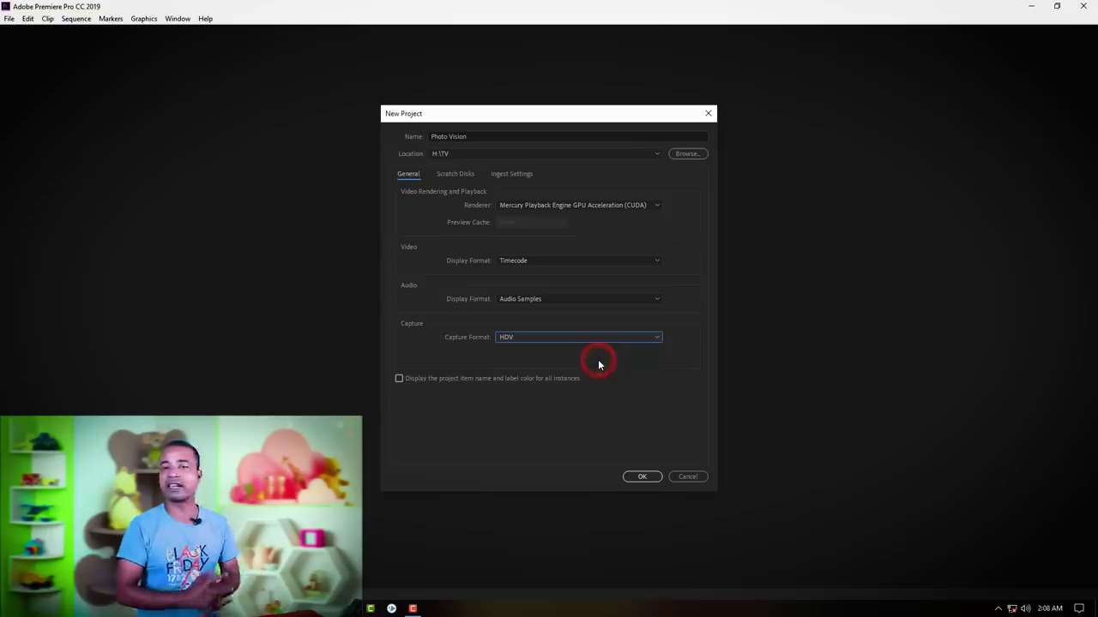
{"action": "left_click", "coordinate": [643, 477]}
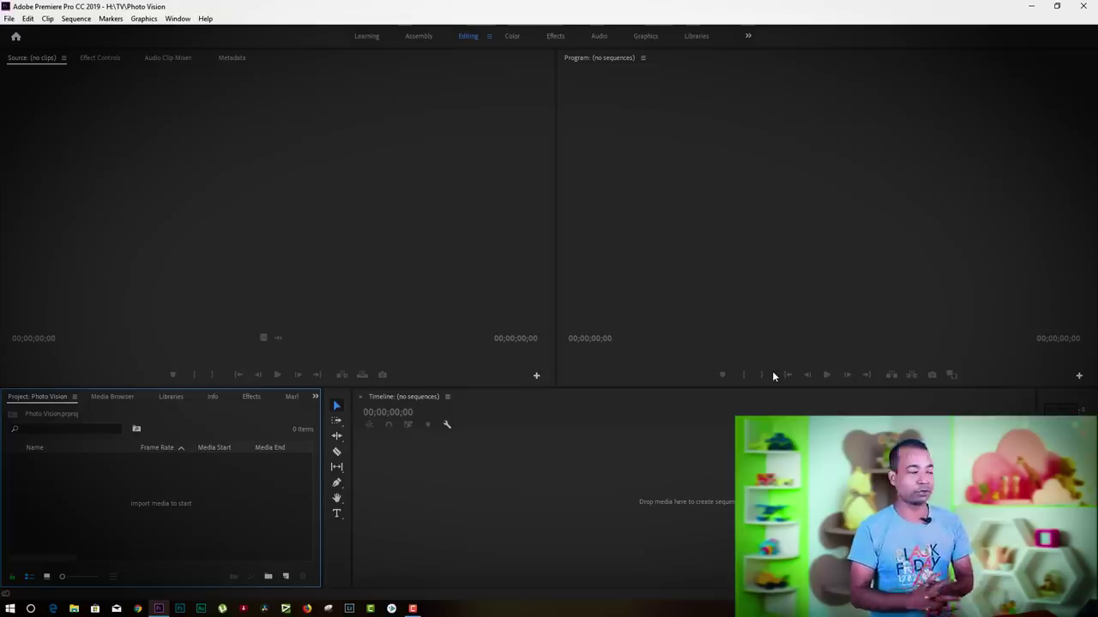
Bring up the empty Project panel's menu for adding new items.
{"action": "left_click", "coordinate": [104, 491]}
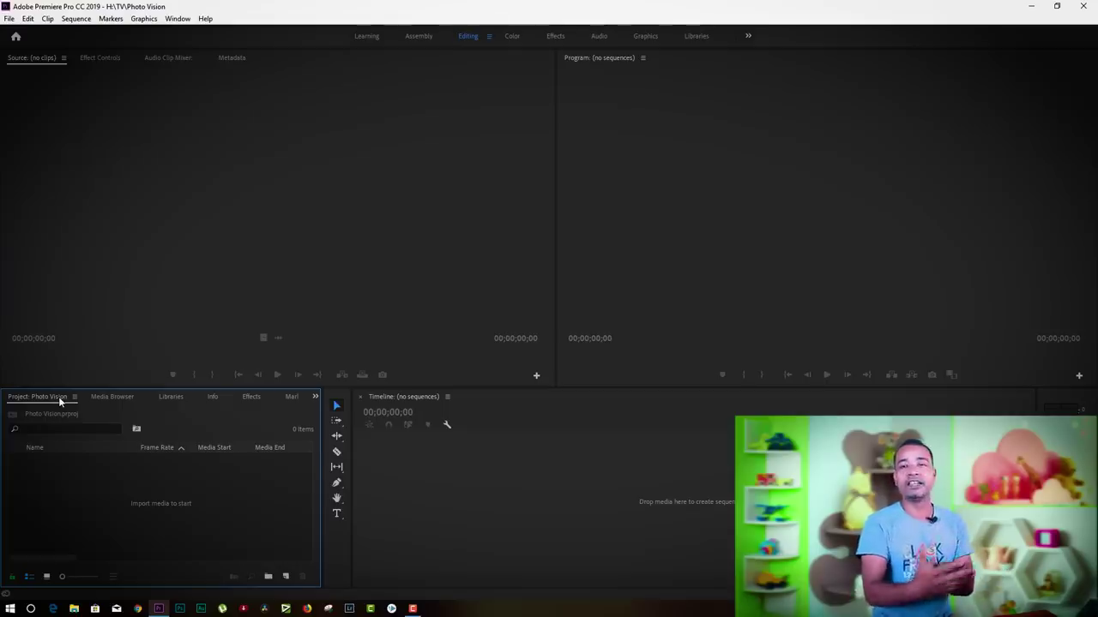
{"action": "right_click", "coordinate": [146, 503]}
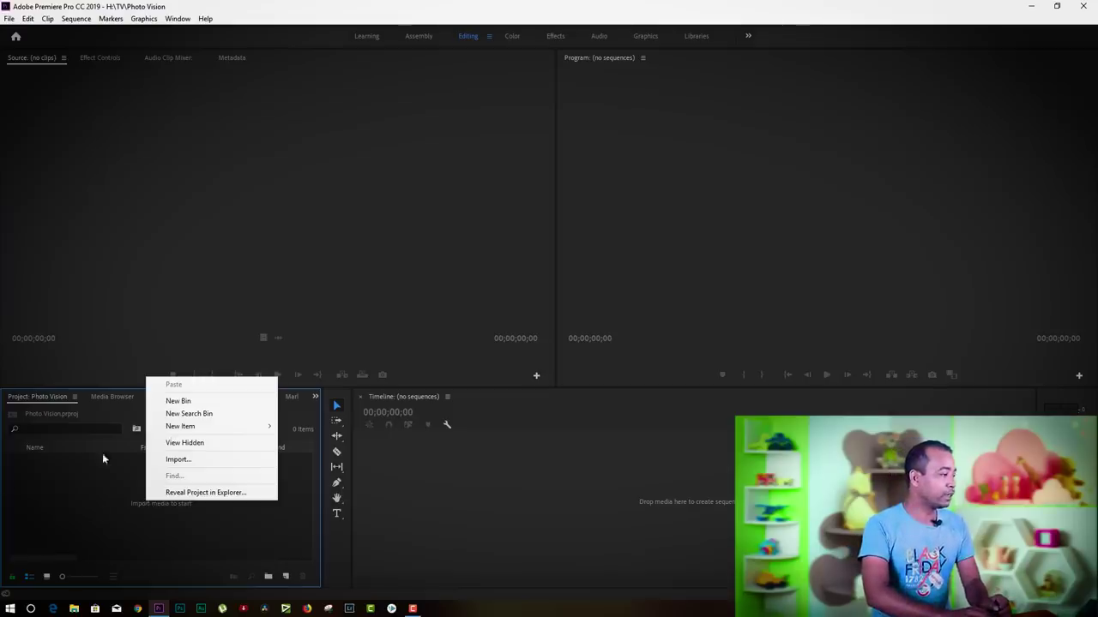
Add a new bin named Video to the project.
{"action": "left_click", "coordinate": [185, 401]}
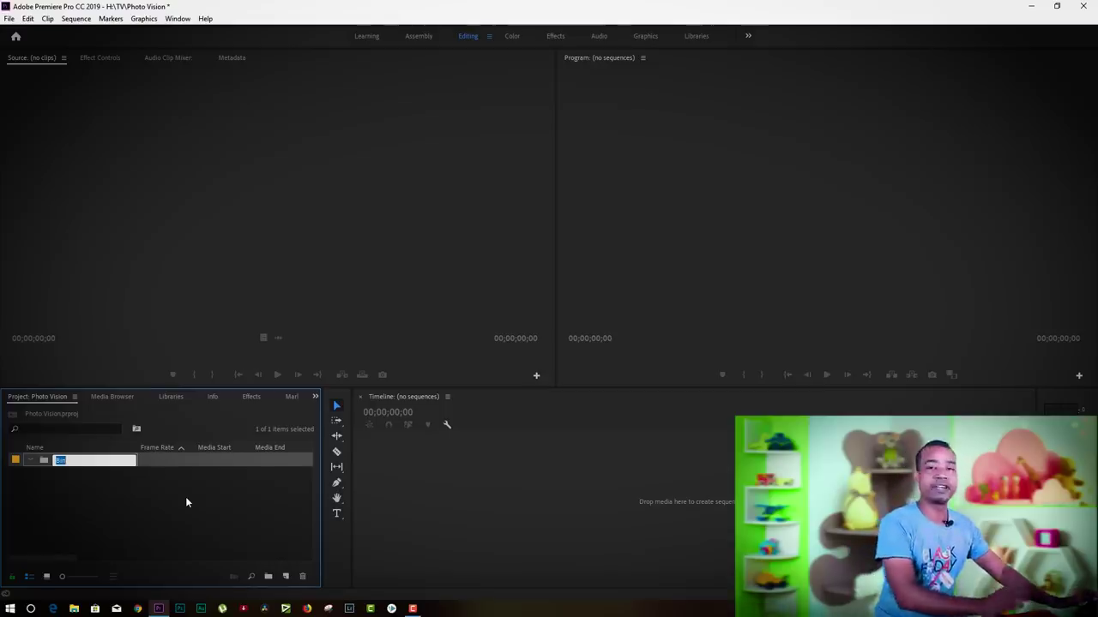
{"action": "type", "text": "Video"}
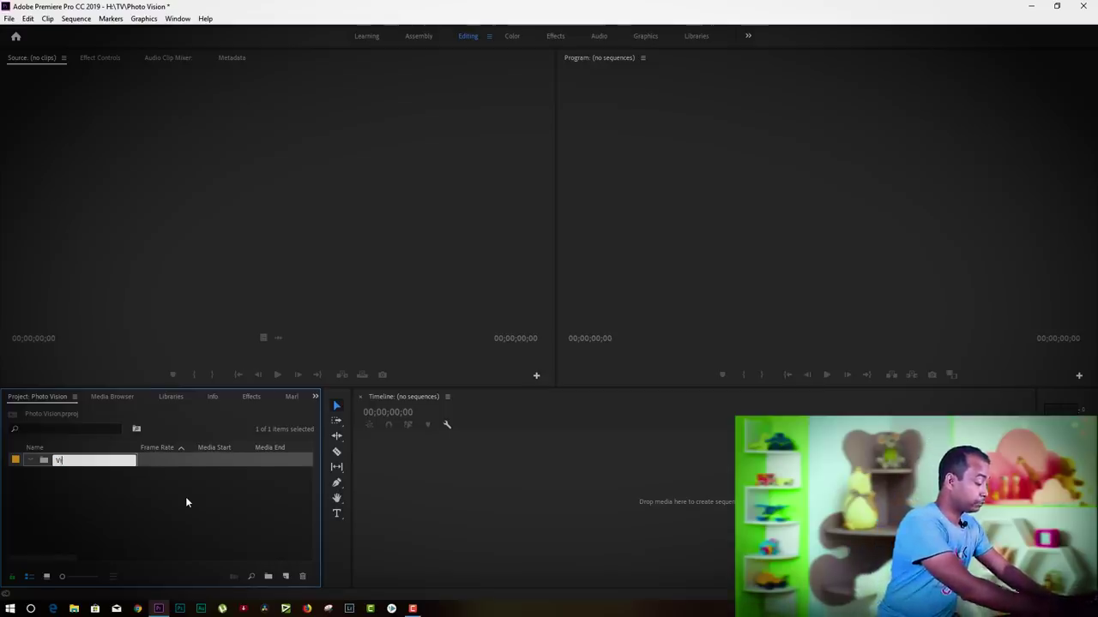
{"action": "left_click", "coordinate": [132, 503]}
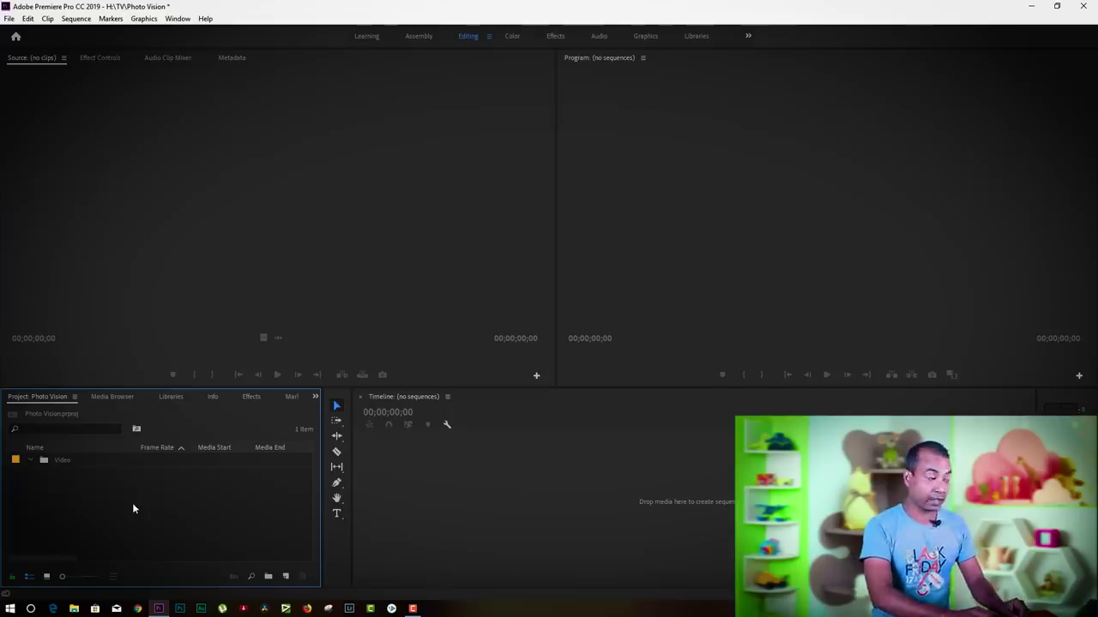
Add a second bin named Audio, then clear the bin selection.
{"action": "right_click", "coordinate": [132, 509]}
{"action": "left_click", "coordinate": [176, 401]}
{"action": "type", "text": "Audio"}
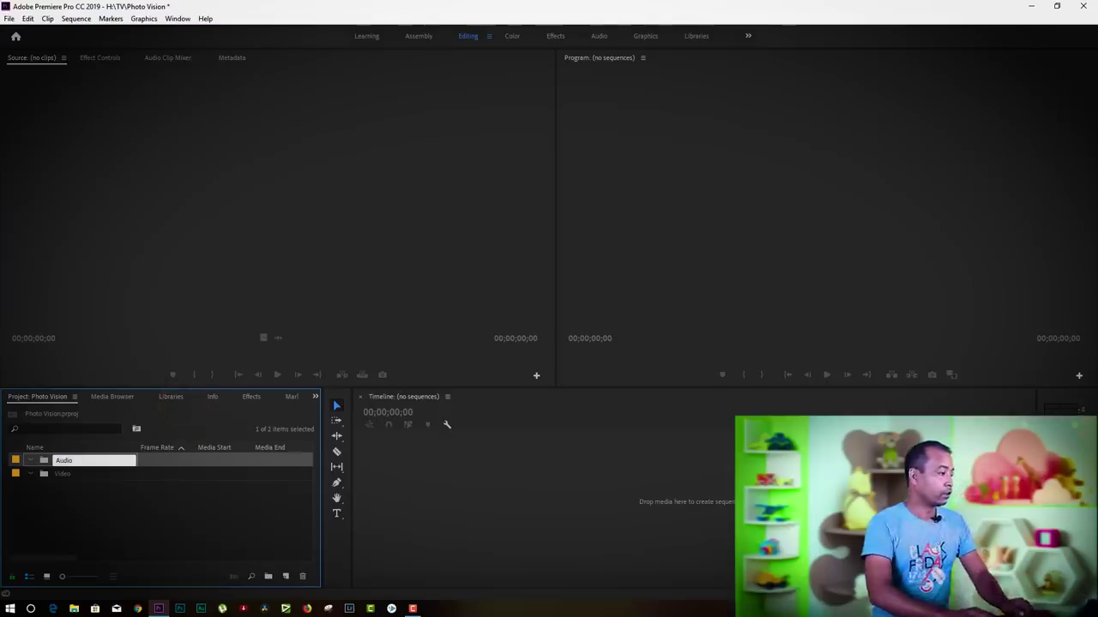
{"action": "left_click", "coordinate": [190, 524]}
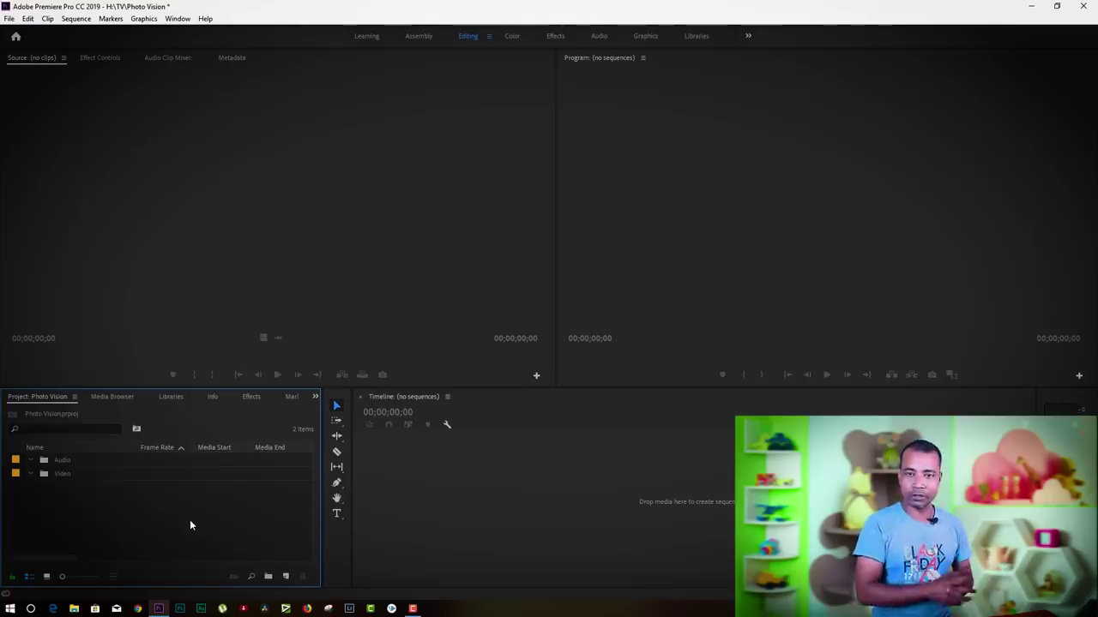
{"action": "left_click", "coordinate": [67, 475]}
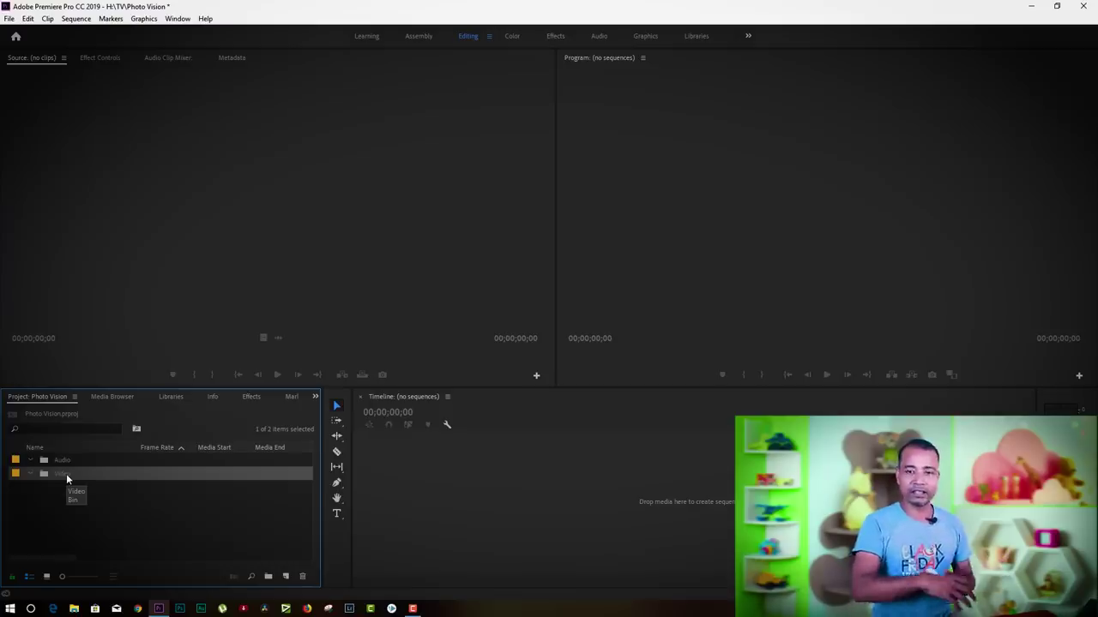
{"action": "left_click", "coordinate": [117, 516]}
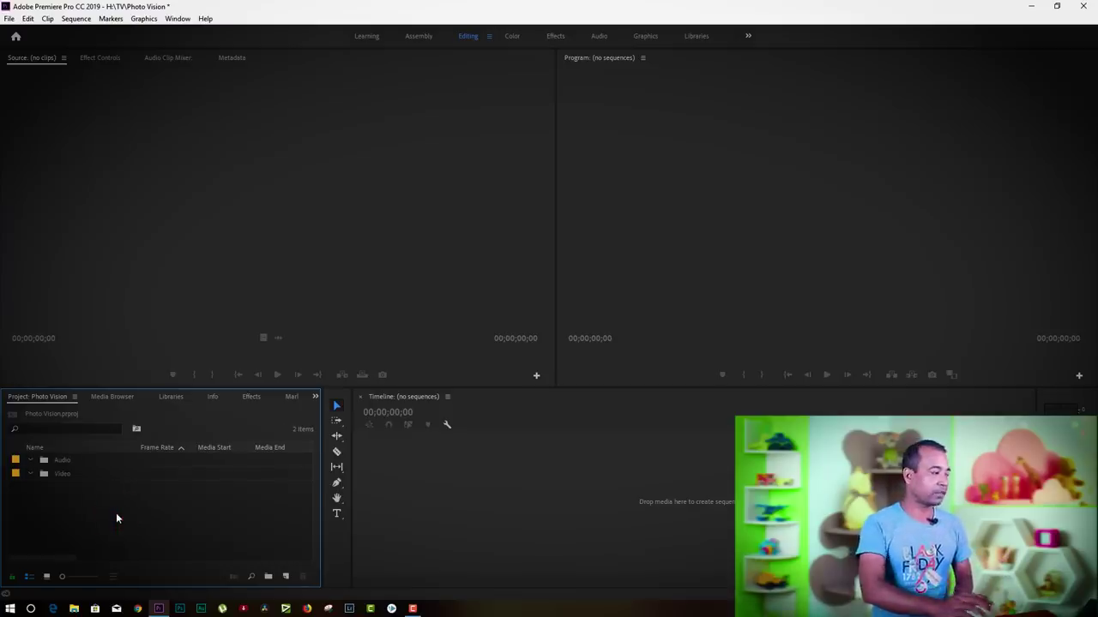
{"action": "right_click", "coordinate": [117, 515]}
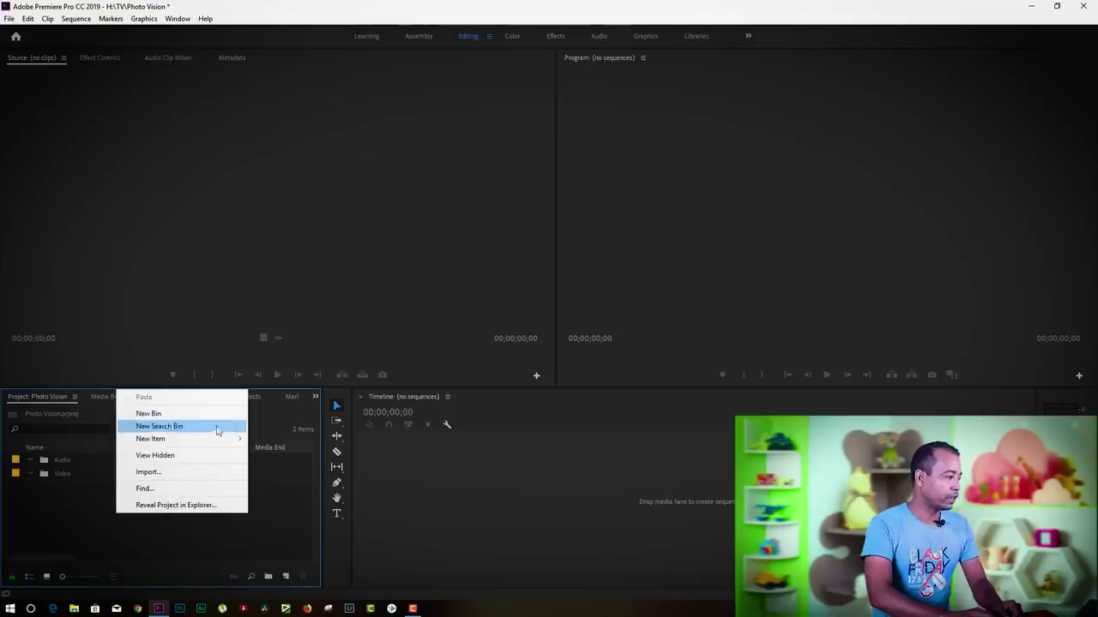
Start a new sequence and pick the Digital SLR DSLR 1080p30 preset over 1080p25/24.
{"action": "mouse_move", "coordinate": [192, 445]}
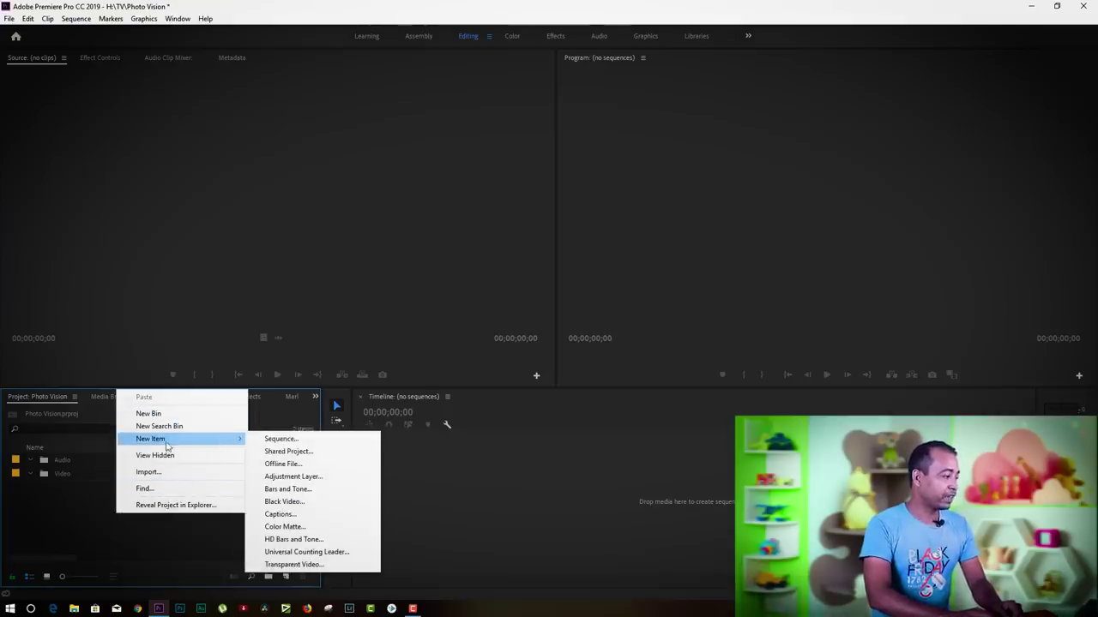
{"action": "left_click", "coordinate": [320, 443]}
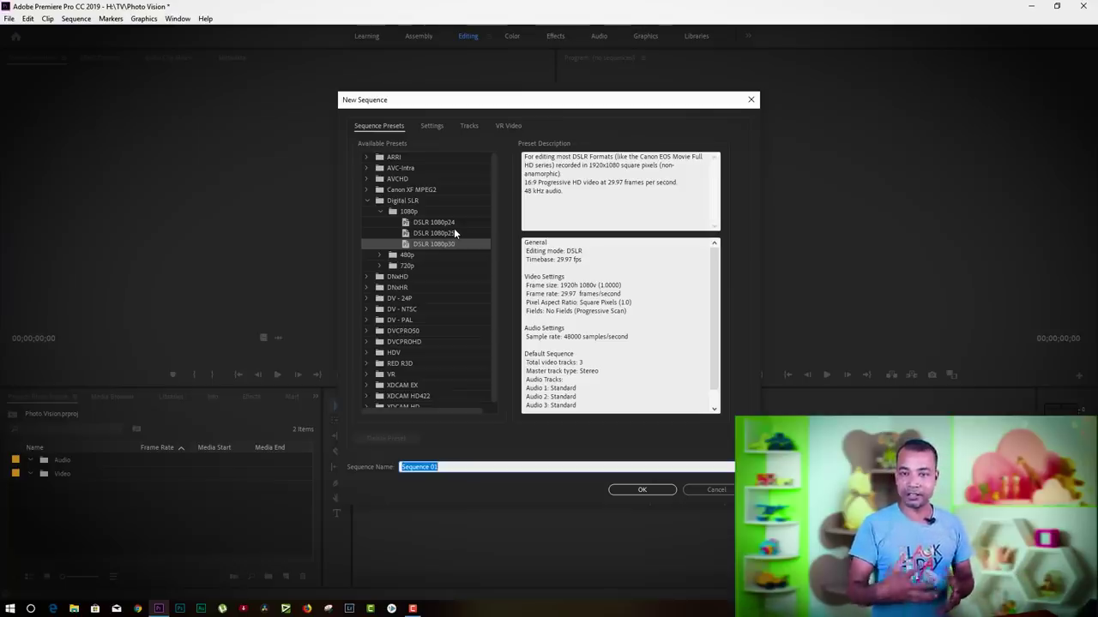
{"action": "left_click", "coordinate": [398, 205]}
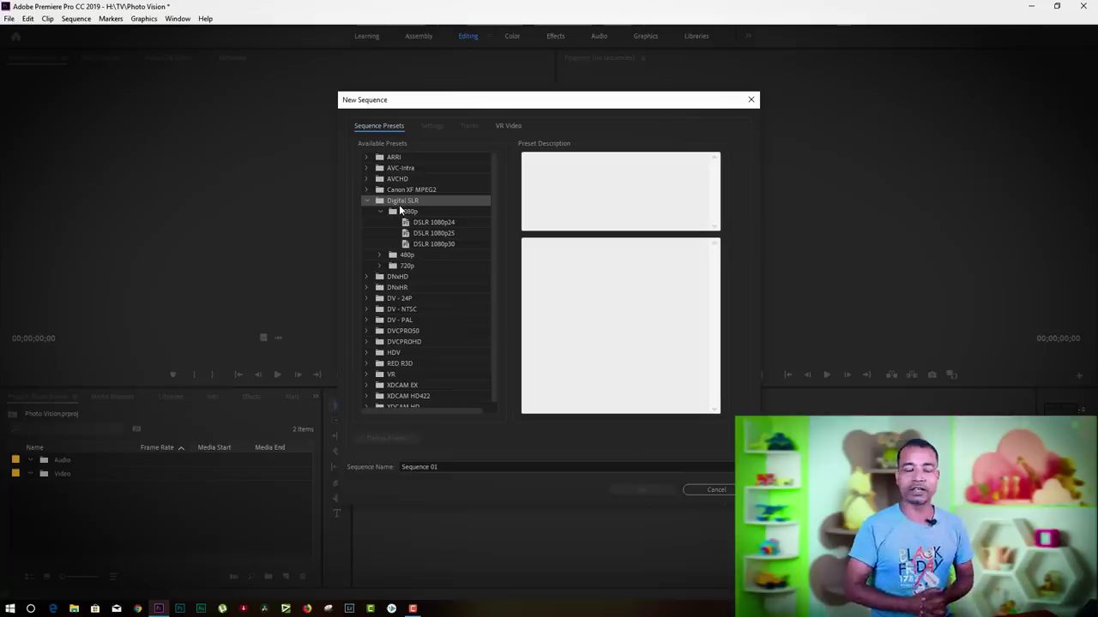
{"action": "left_click", "coordinate": [433, 244]}
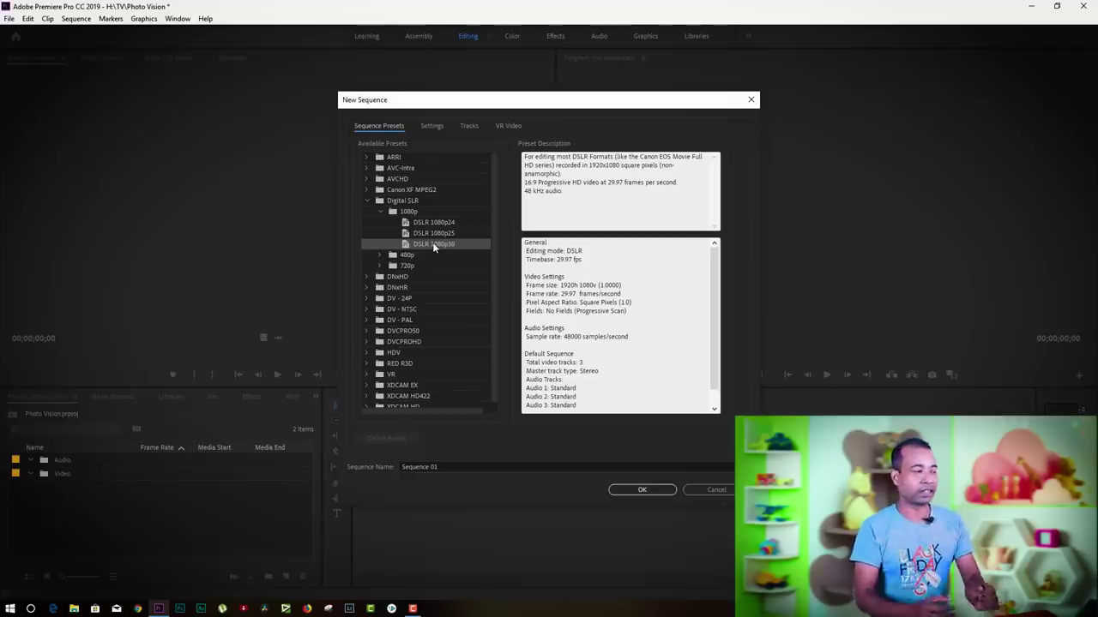
{"action": "left_click", "coordinate": [434, 233]}
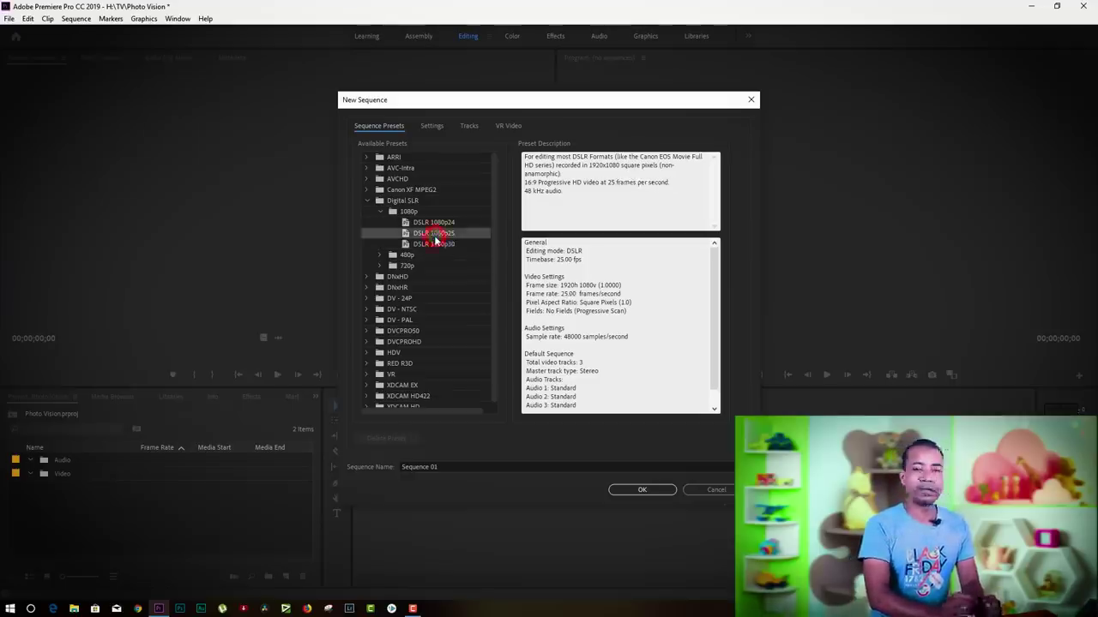
{"action": "left_click", "coordinate": [434, 222]}
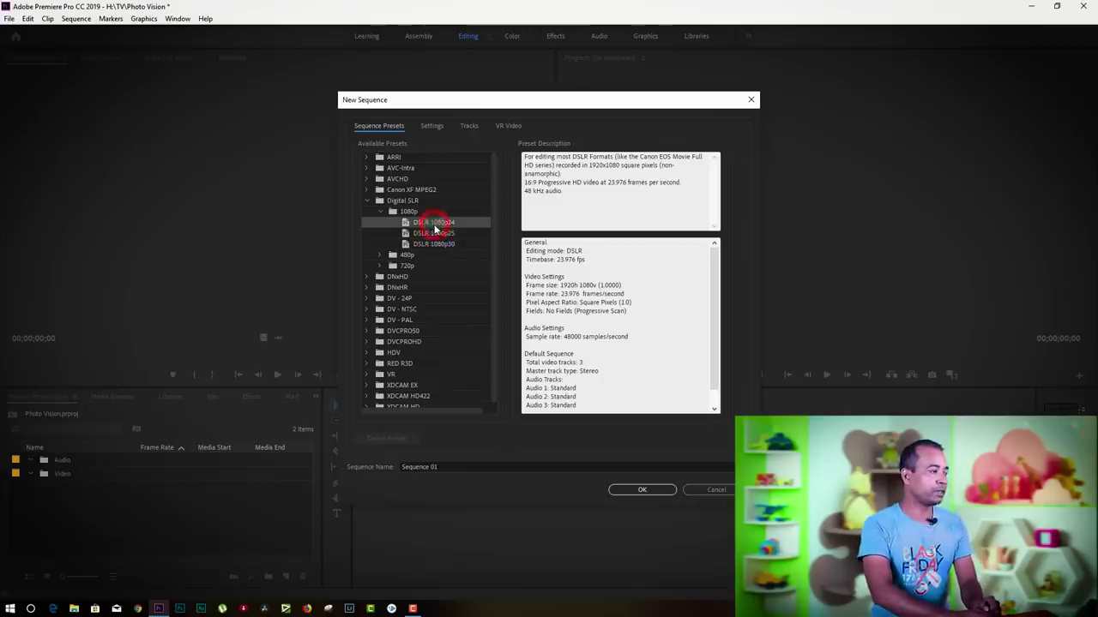
{"action": "left_click", "coordinate": [432, 246]}
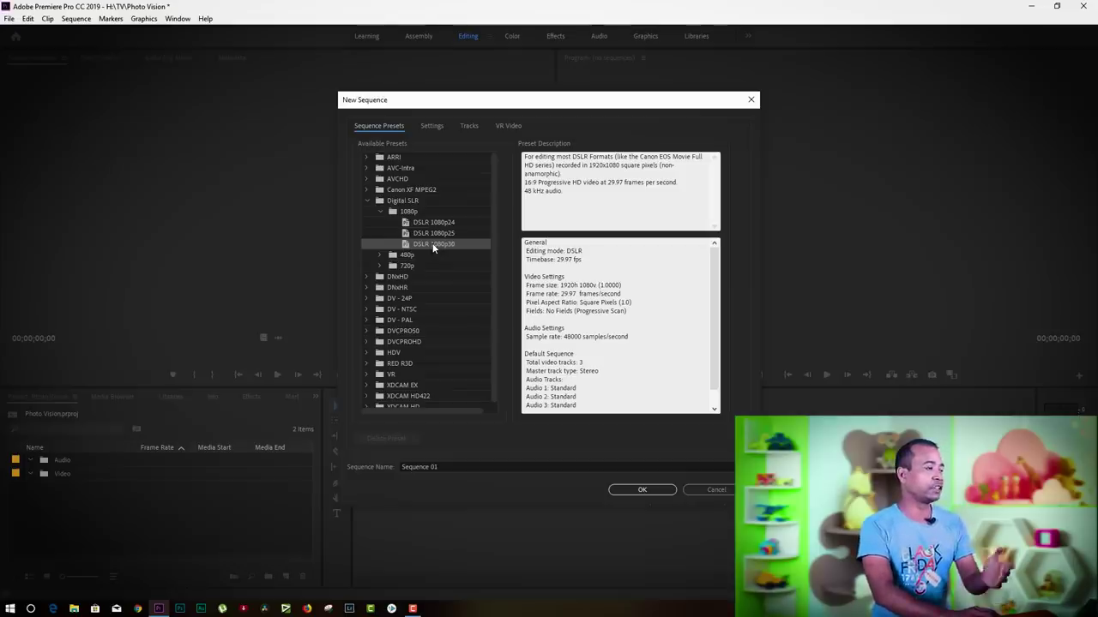
Review the preset's settings and create Sequence 01 at 29.97 fps.
{"action": "left_click", "coordinate": [432, 126]}
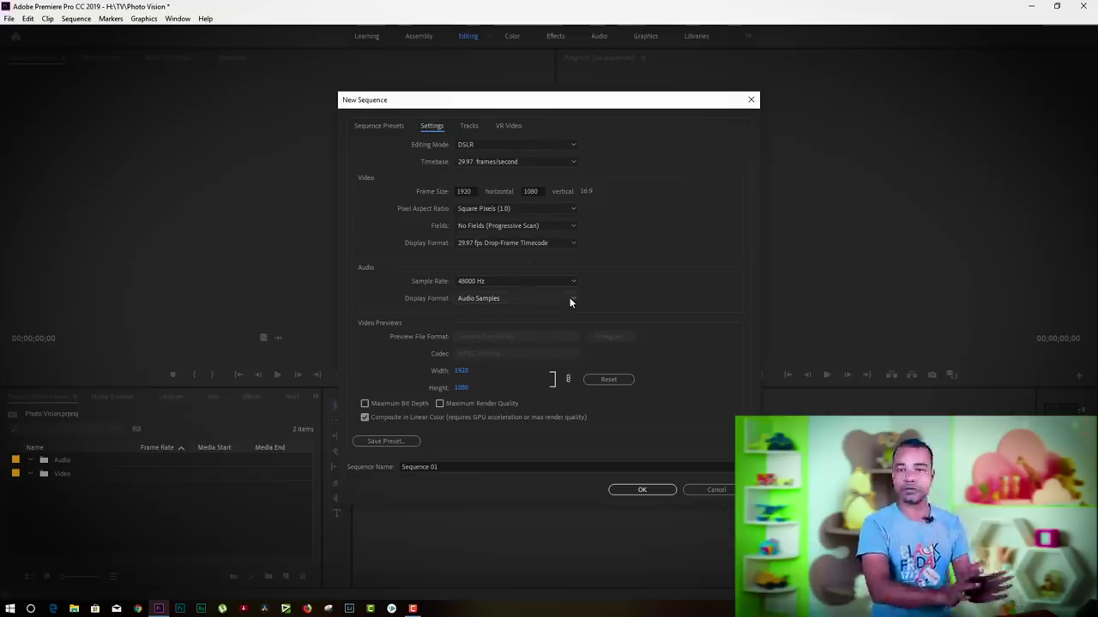
{"action": "left_click", "coordinate": [377, 126]}
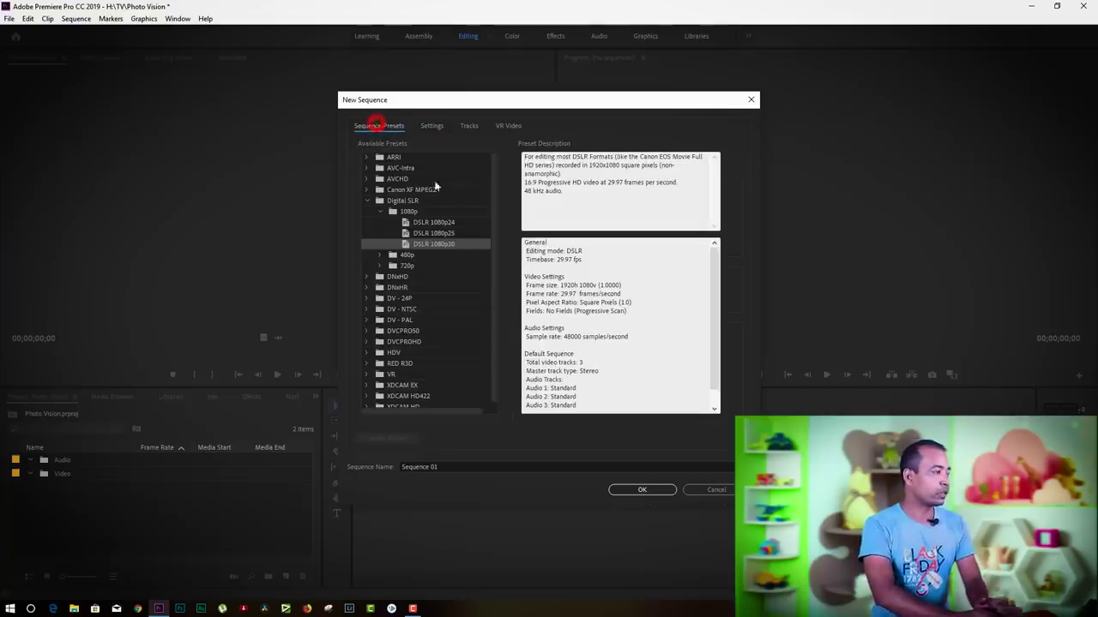
{"action": "left_click", "coordinate": [643, 491]}
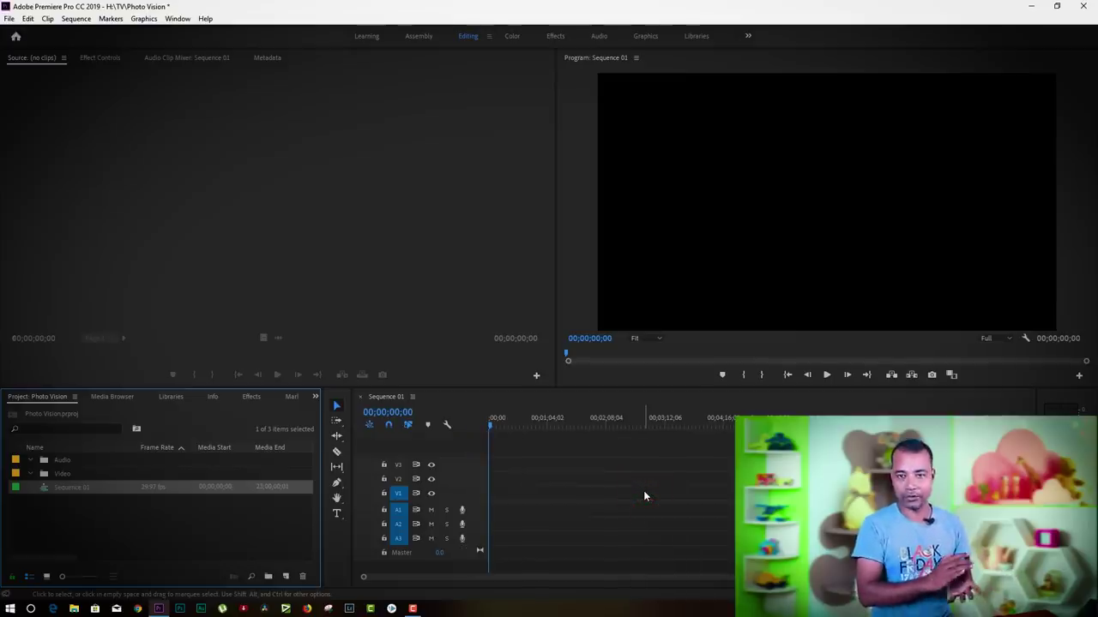
{"action": "left_click", "coordinate": [67, 474]}
Import the clips MVI_9568 through MVI_9578 into the Video bin.
{"action": "right_click", "coordinate": [67, 472]}
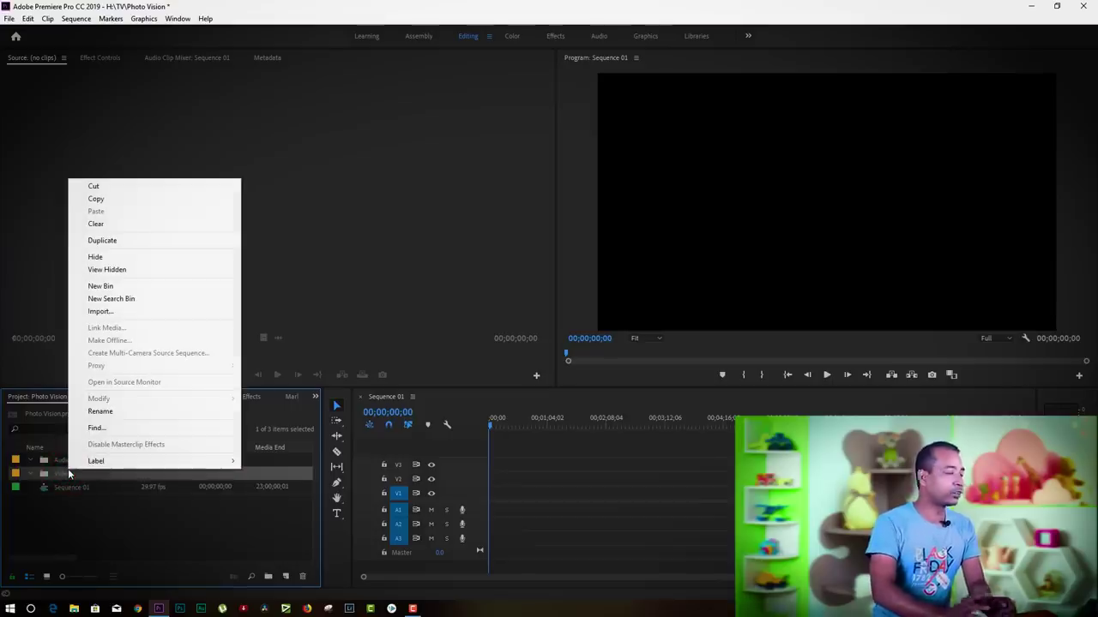
{"action": "left_click", "coordinate": [148, 314]}
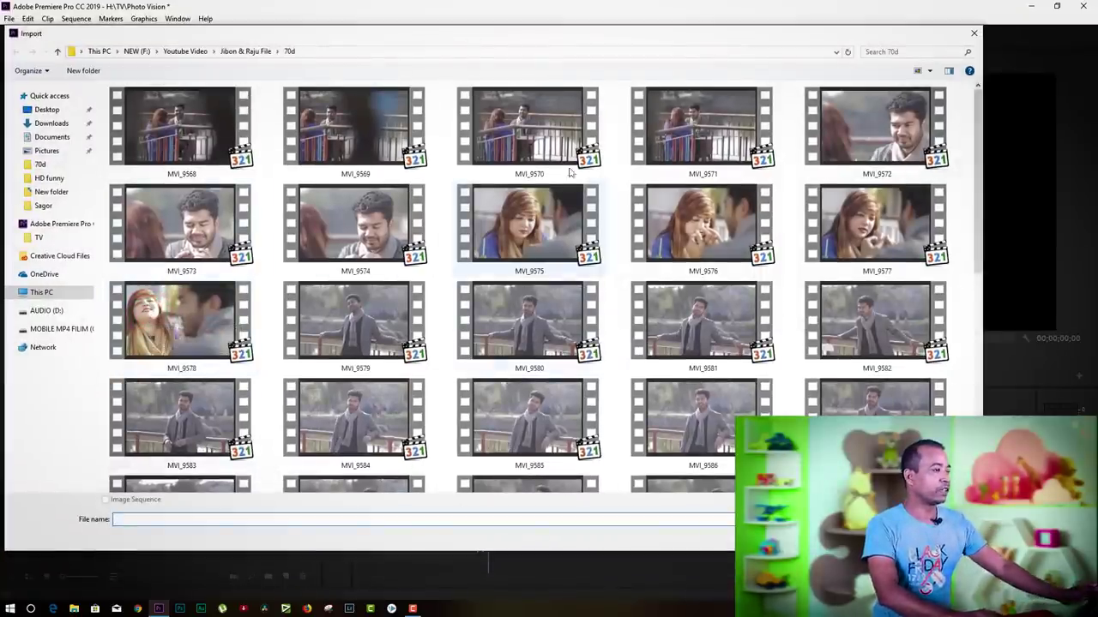
{"action": "left_click", "coordinate": [214, 120]}
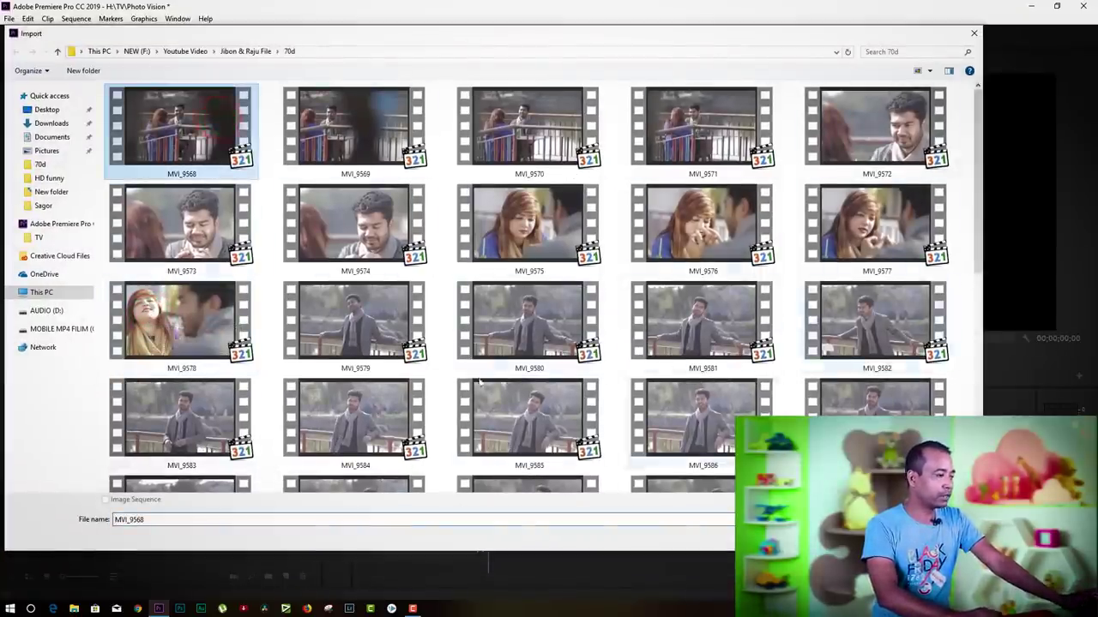
{"action": "left_click", "coordinate": [217, 317], "text": "shift"}
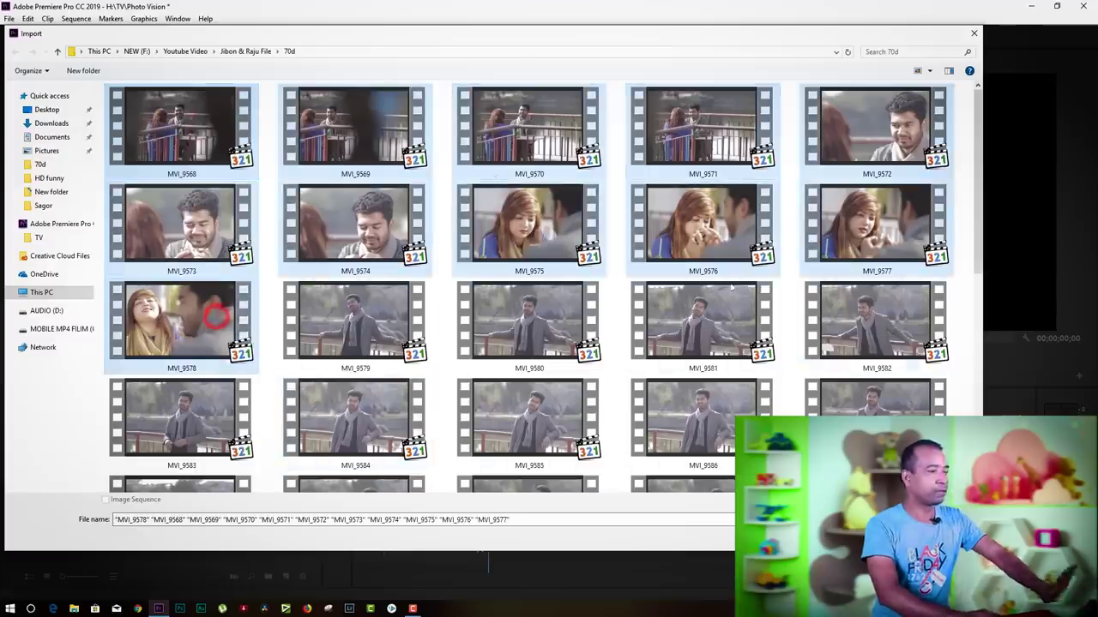
{"action": "key", "text": "Return"}
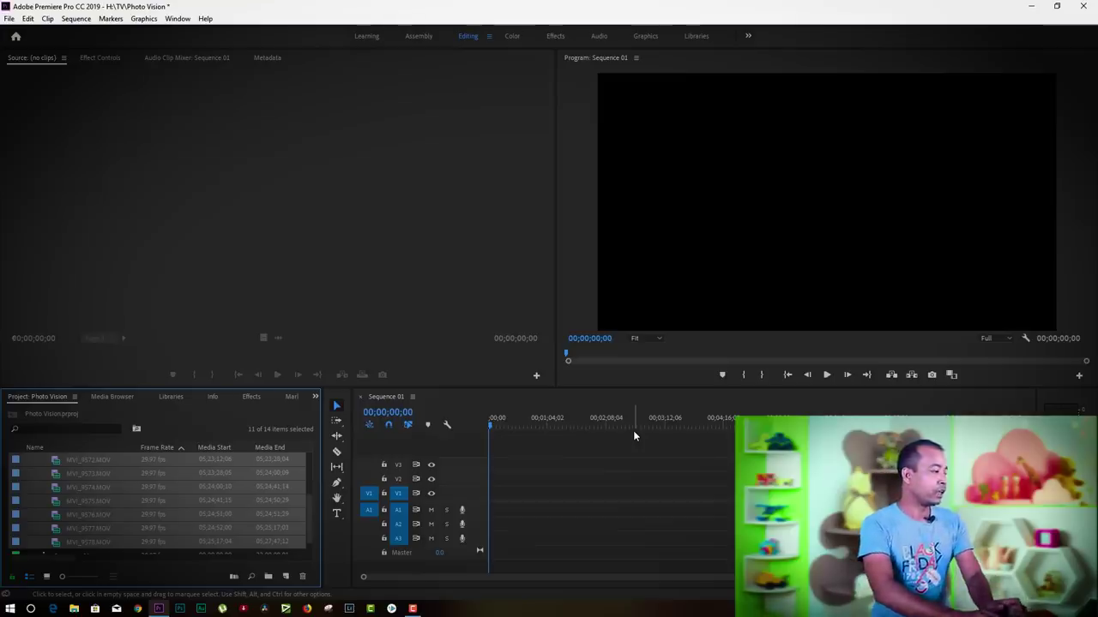
{"action": "left_click", "coordinate": [132, 491]}
Play MVI_9568.MOV in the Source monitor.
{"action": "scroll", "coordinate": [219, 510], "scroll_direction": "up", "scroll_amount": 3}
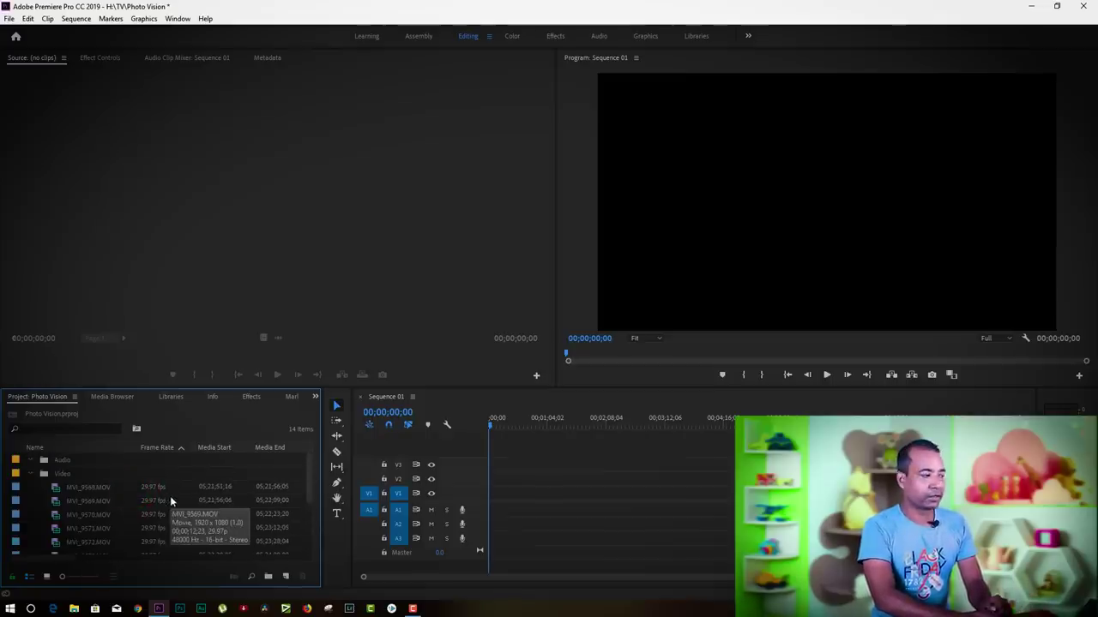
{"action": "double_click", "coordinate": [58, 493]}
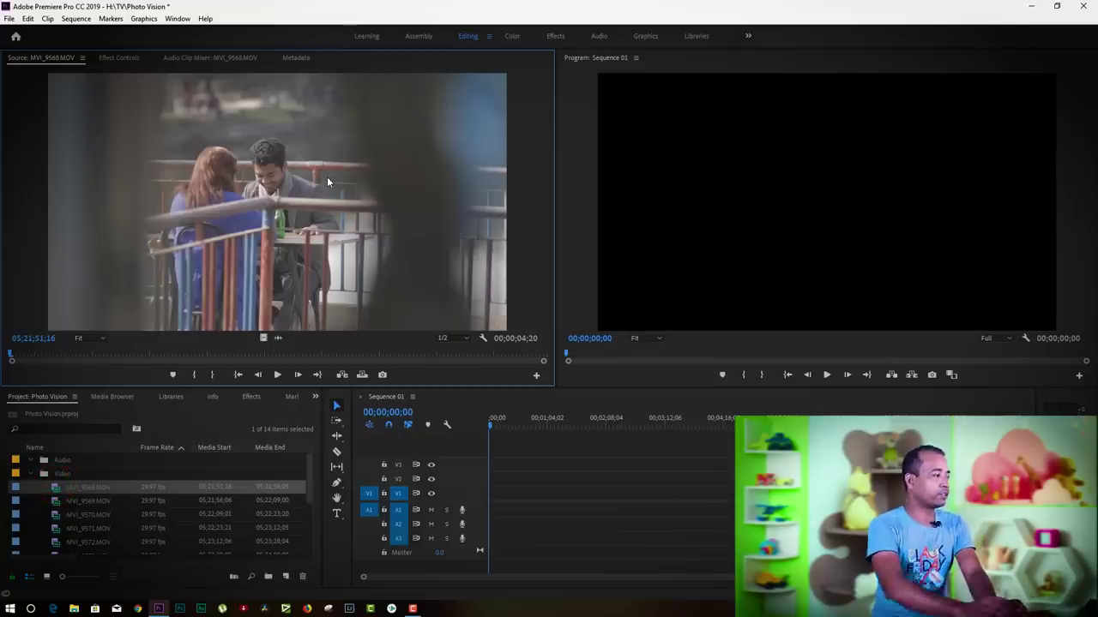
{"action": "left_click", "coordinate": [278, 375]}
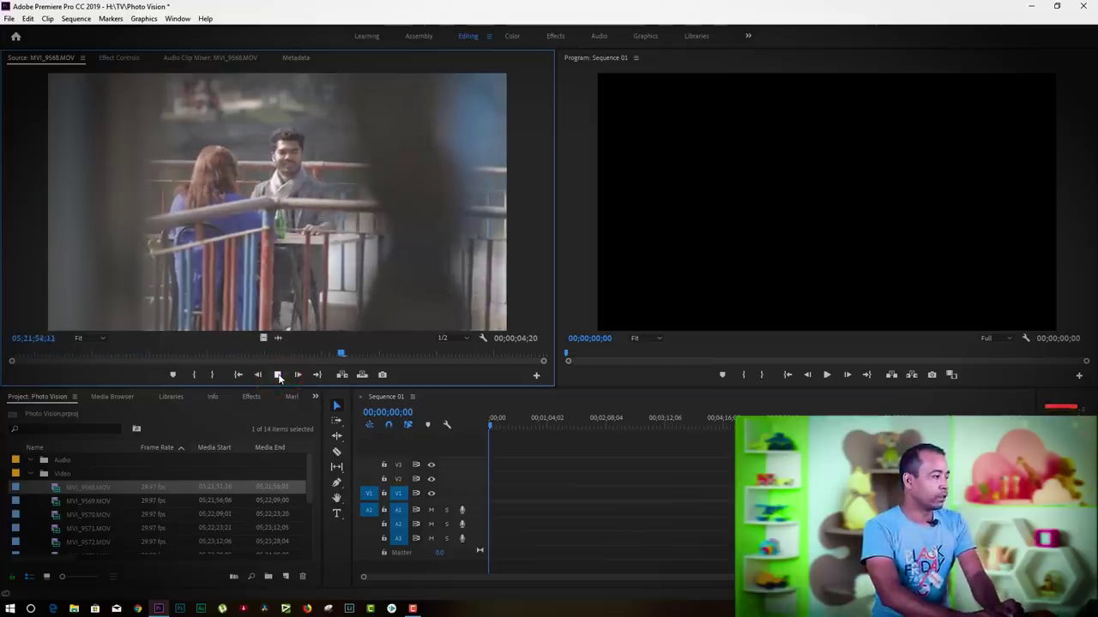
{"action": "left_click", "coordinate": [279, 375]}
Preview MVI_9569, 9570, 9573, 9574 and 9575 in turn, skimming MVI_9575.
{"action": "scroll", "coordinate": [91, 489], "scroll_direction": "down", "scroll_amount": 1}
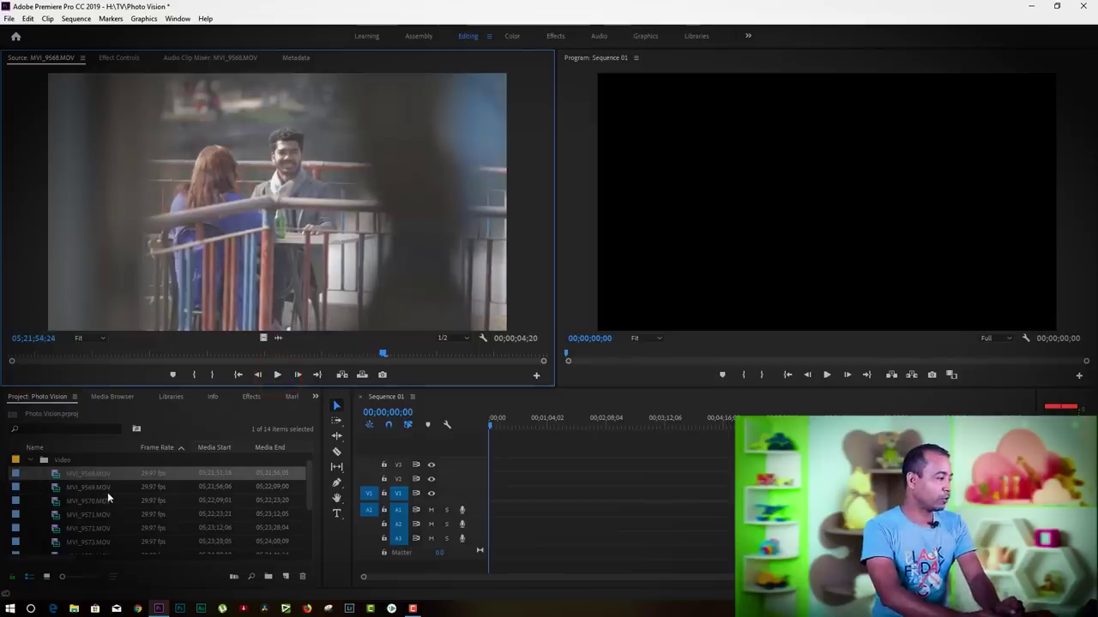
{"action": "double_click", "coordinate": [55, 488]}
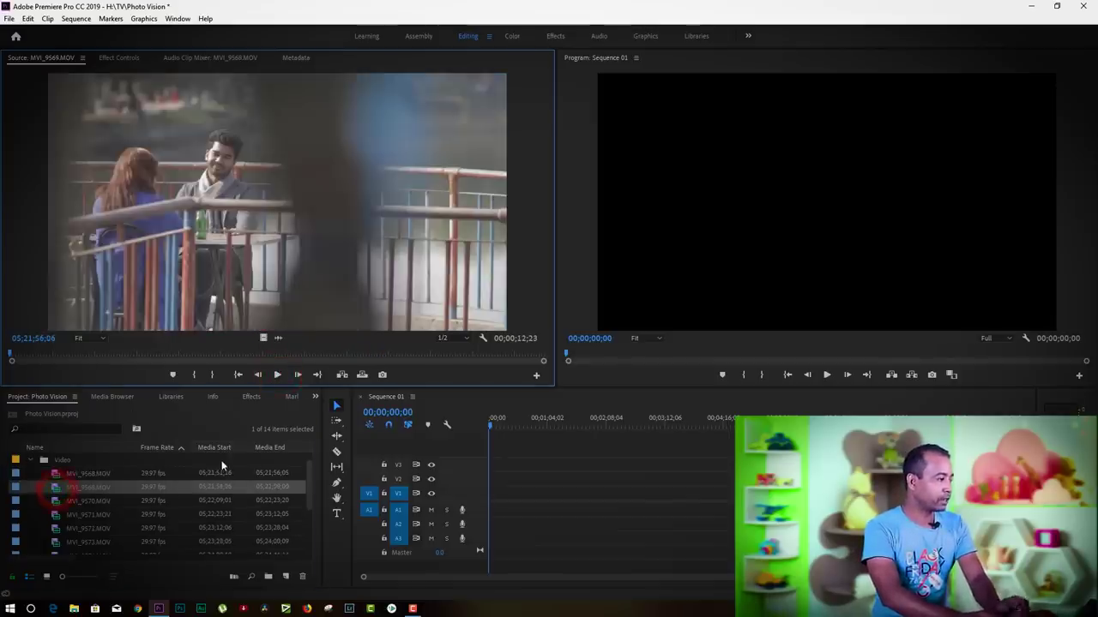
{"action": "double_click", "coordinate": [56, 502]}
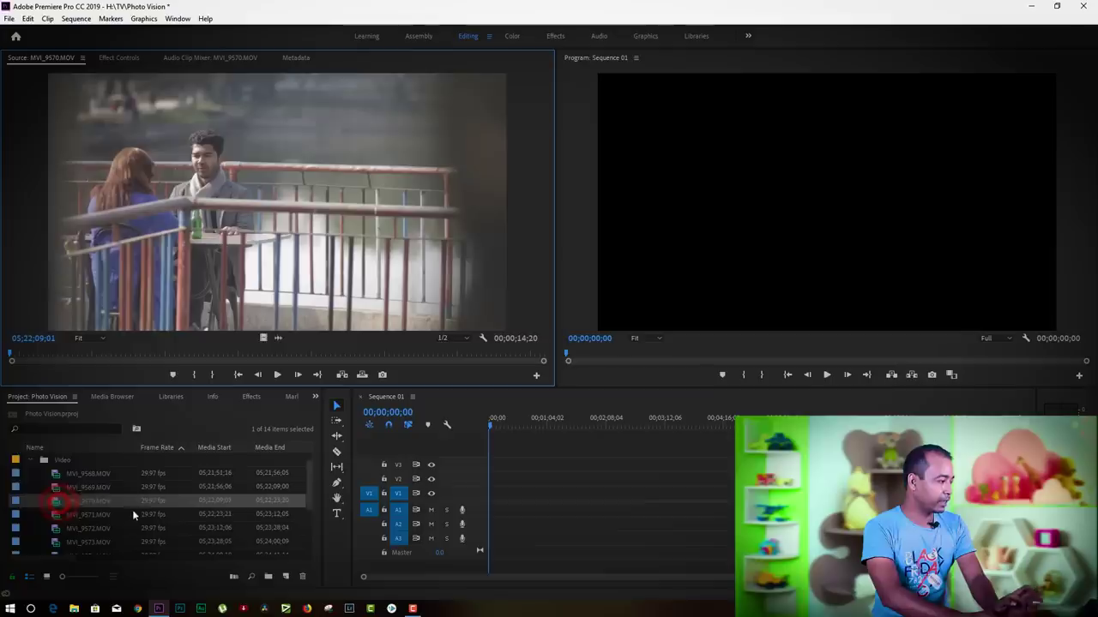
{"action": "scroll", "coordinate": [133, 513], "scroll_direction": "down", "scroll_amount": 1}
{"action": "scroll", "coordinate": [134, 514], "scroll_direction": "down", "scroll_amount": 1}
{"action": "double_click", "coordinate": [55, 501]}
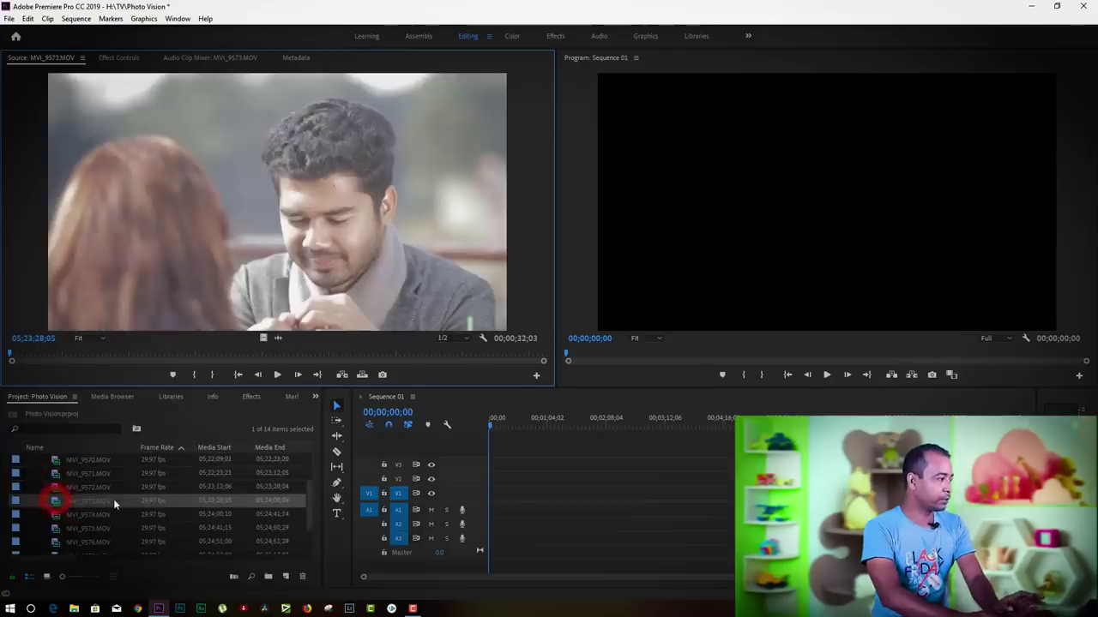
{"action": "double_click", "coordinate": [111, 514]}
{"action": "scroll", "coordinate": [110, 502], "scroll_direction": "down", "scroll_amount": 2}
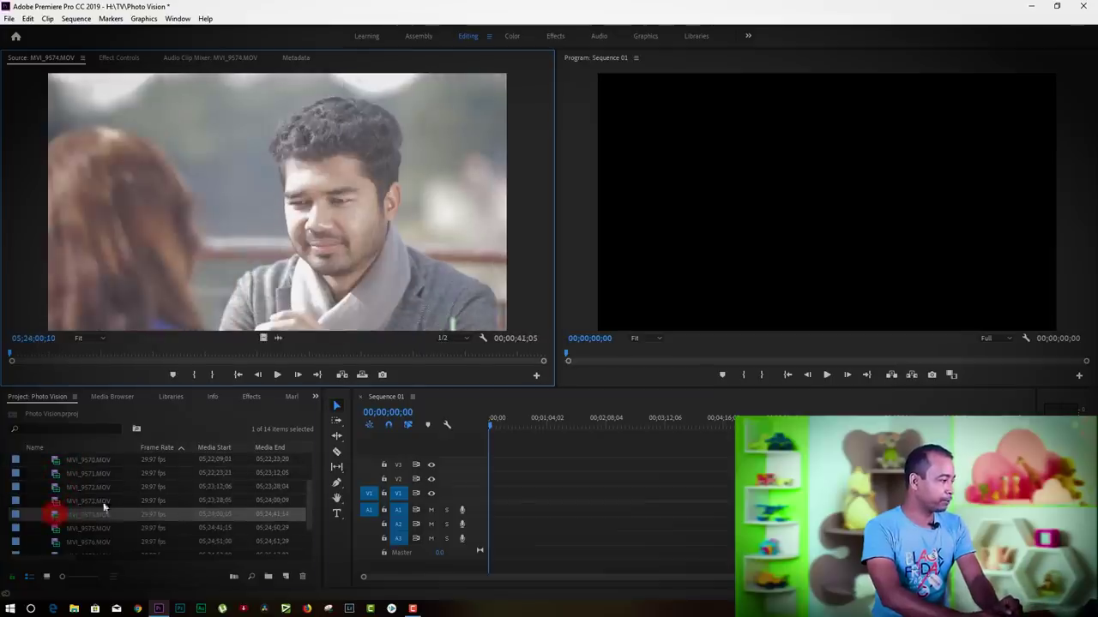
{"action": "double_click", "coordinate": [55, 501]}
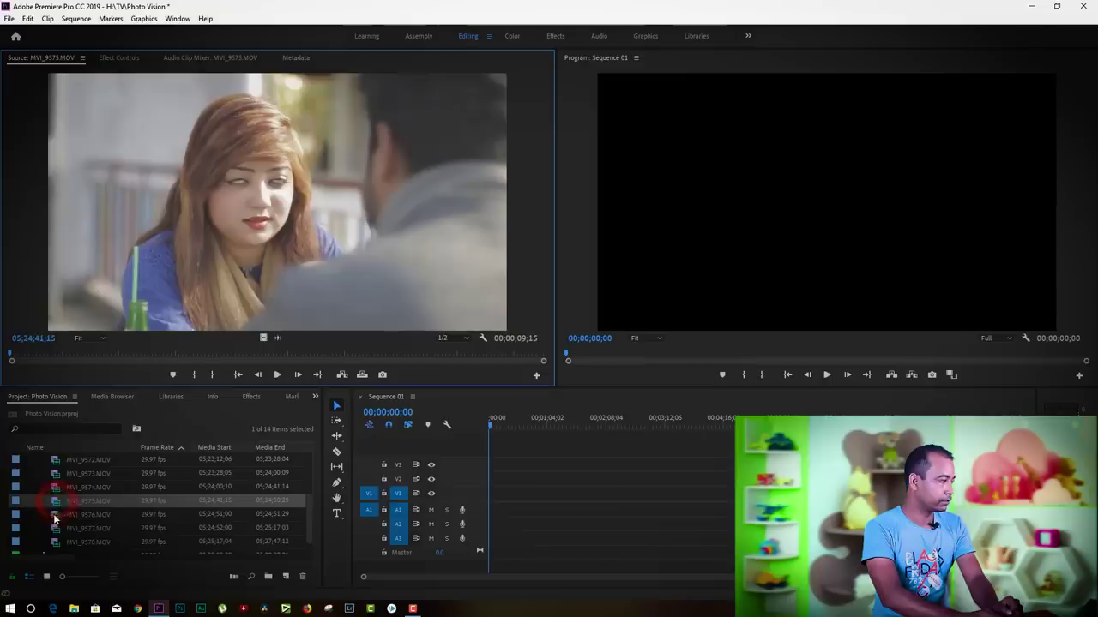
{"action": "left_click_drag", "start_coordinate": [74, 351], "coordinate": [11, 352]}
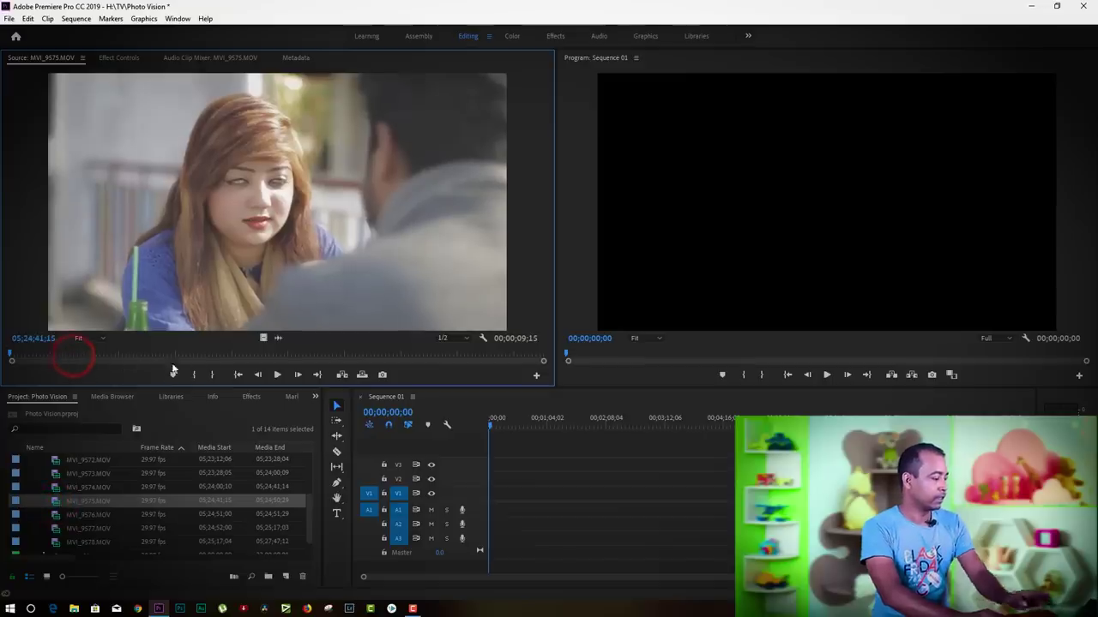
Preview MVI_9575.MOV in the Source monitor from its beginning.
{"action": "left_click", "coordinate": [277, 378]}
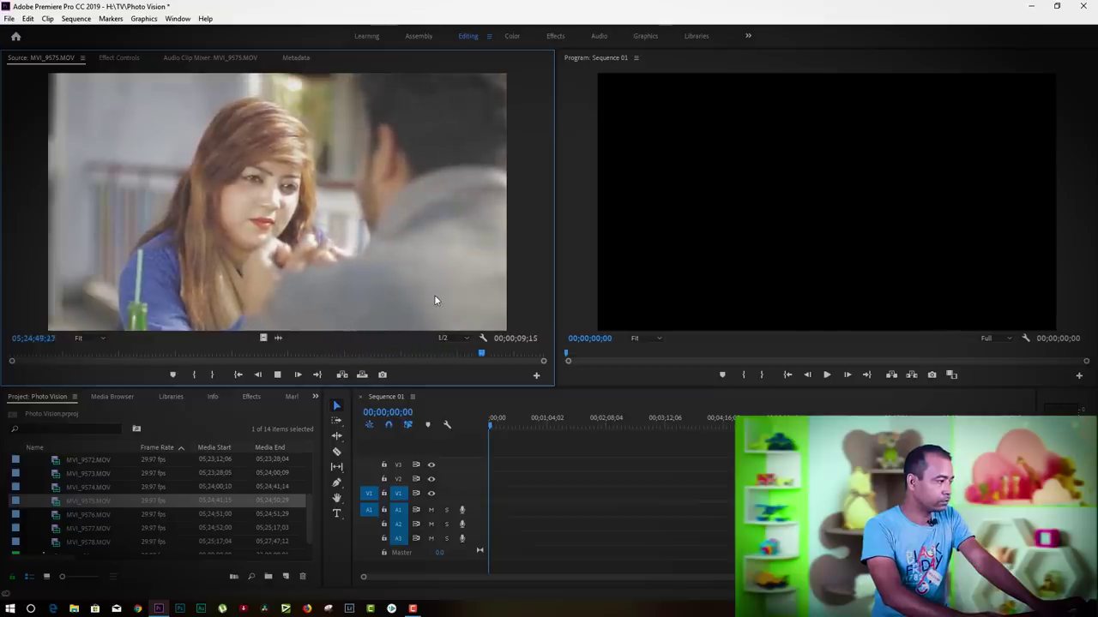
{"action": "key", "text": "space"}
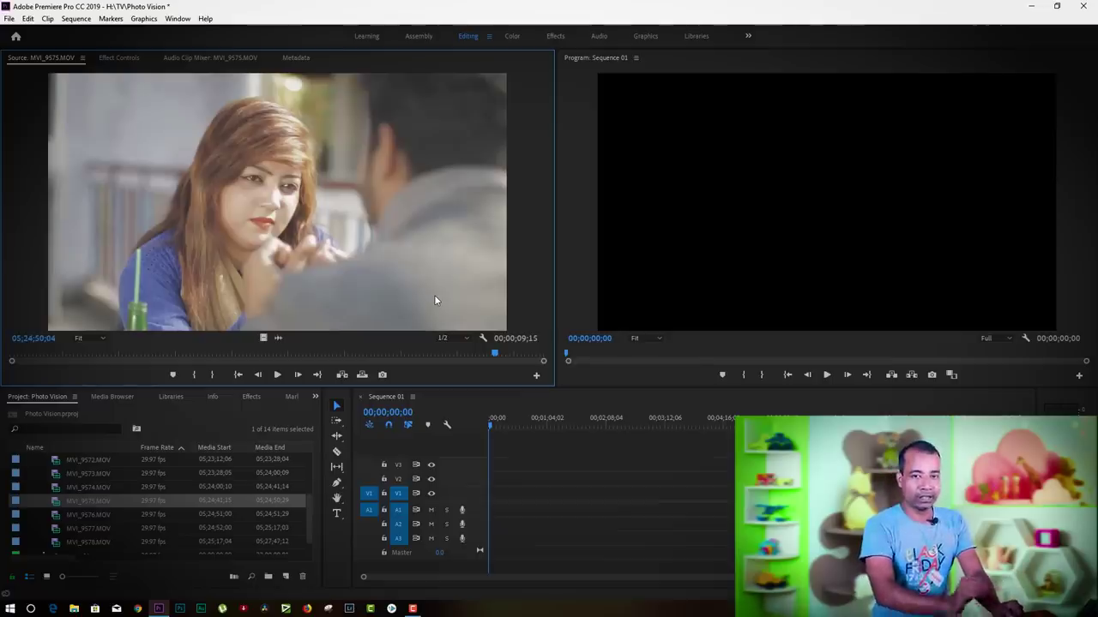
{"action": "left_click_drag", "start_coordinate": [65, 351], "coordinate": [17, 350]}
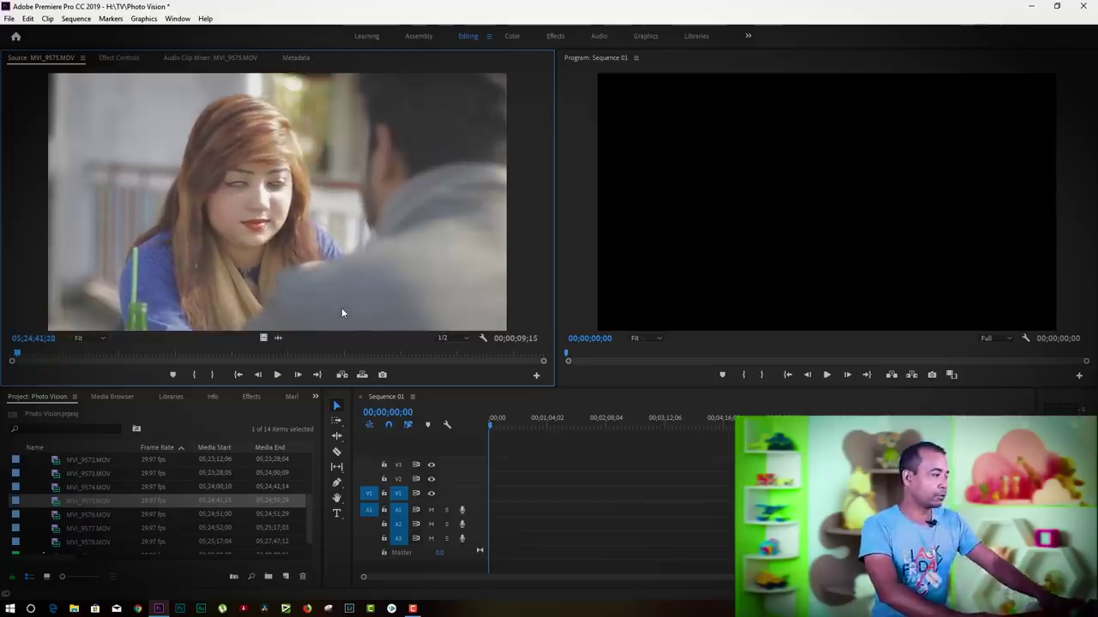
{"action": "key", "text": "space"}
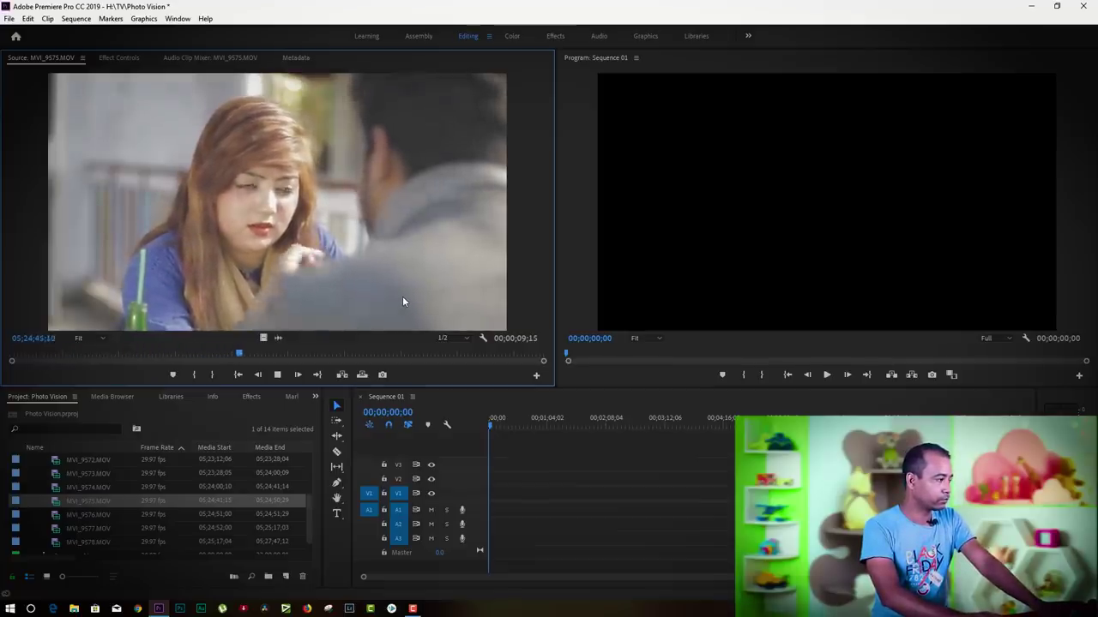
{"action": "key", "text": "space"}
Mark MVI_9575.MOV's in and out points for a 00;00;04;19 range.
{"action": "left_click_drag", "start_coordinate": [258, 354], "coordinate": [221, 355]}
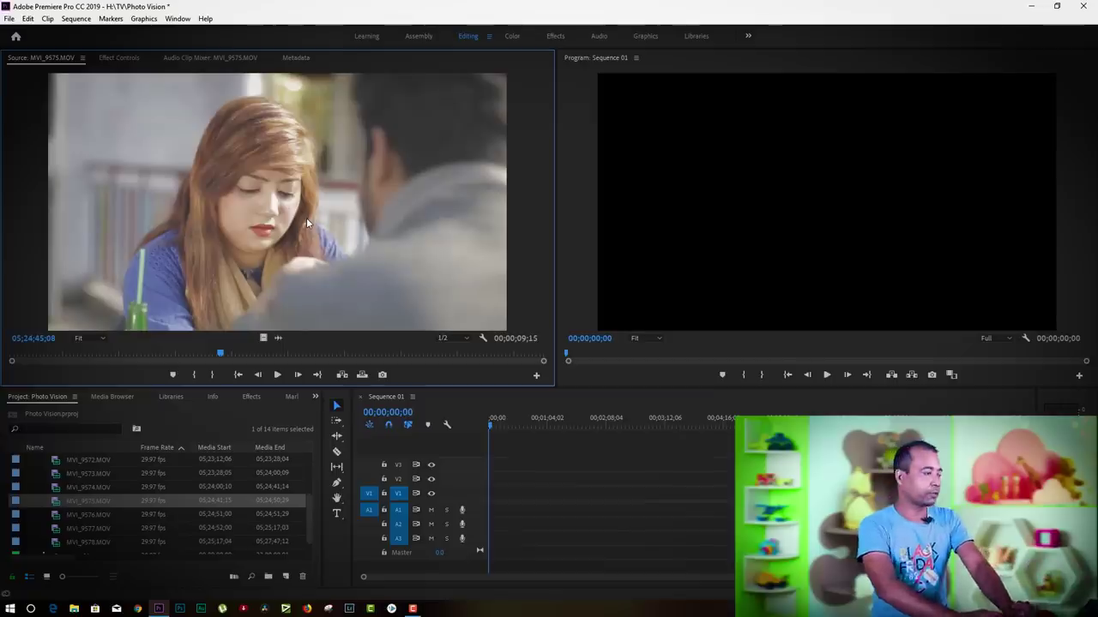
{"action": "left_click", "coordinate": [194, 376]}
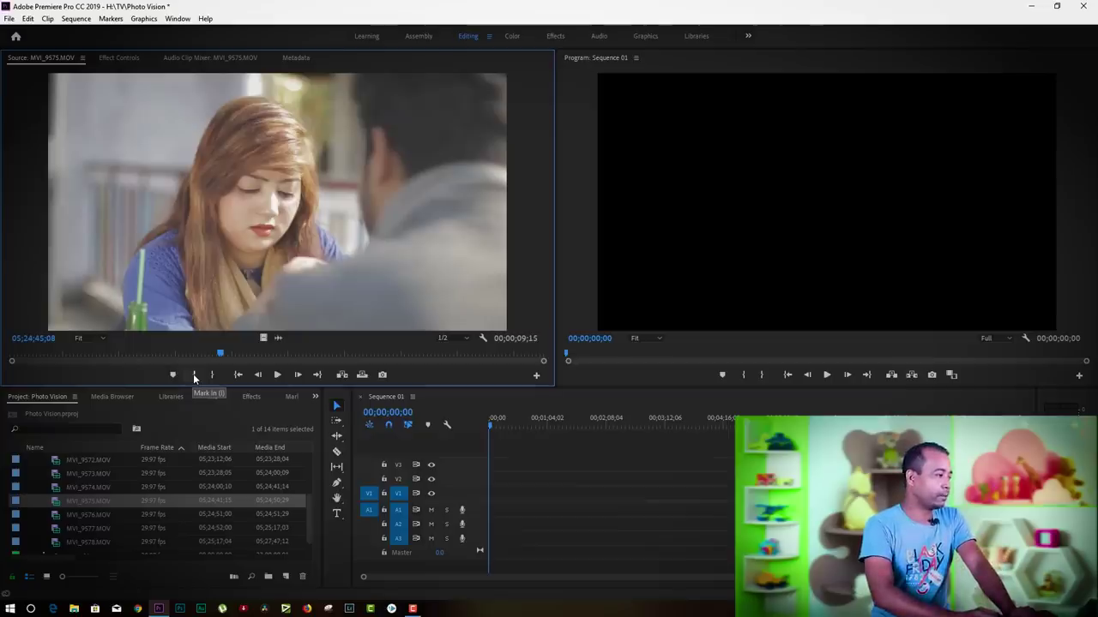
{"action": "left_click", "coordinate": [194, 376]}
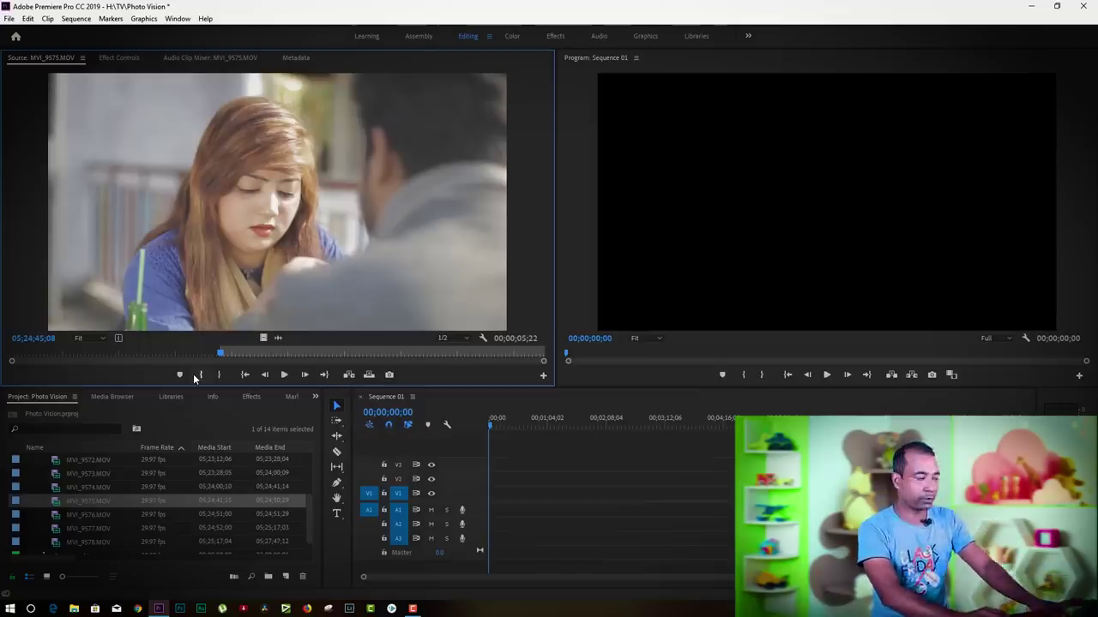
{"action": "key", "text": "space"}
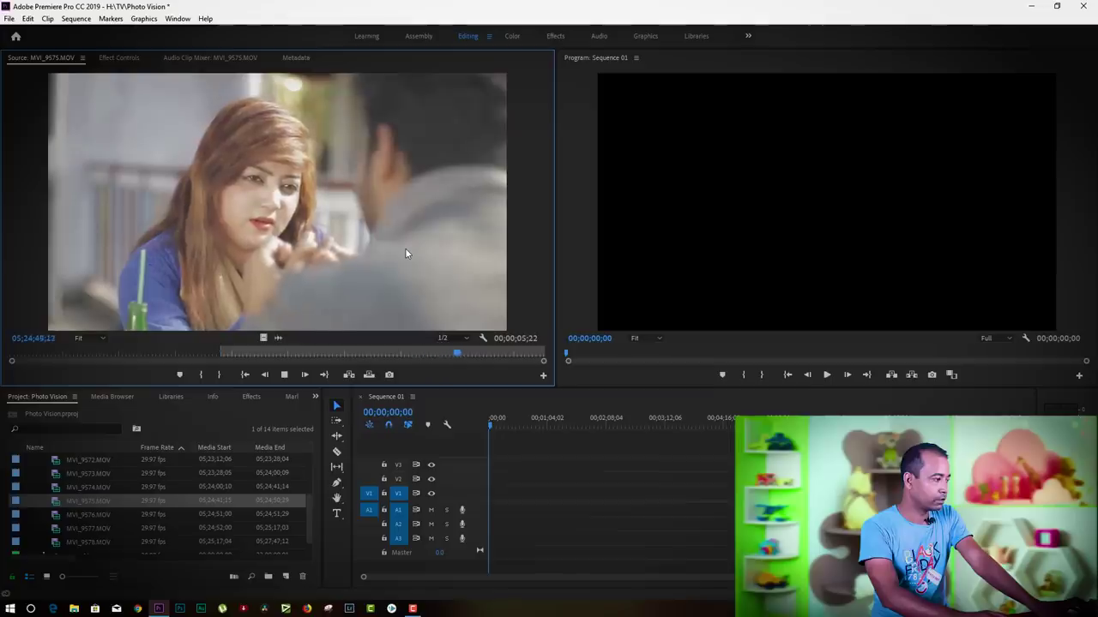
{"action": "key", "text": "space"}
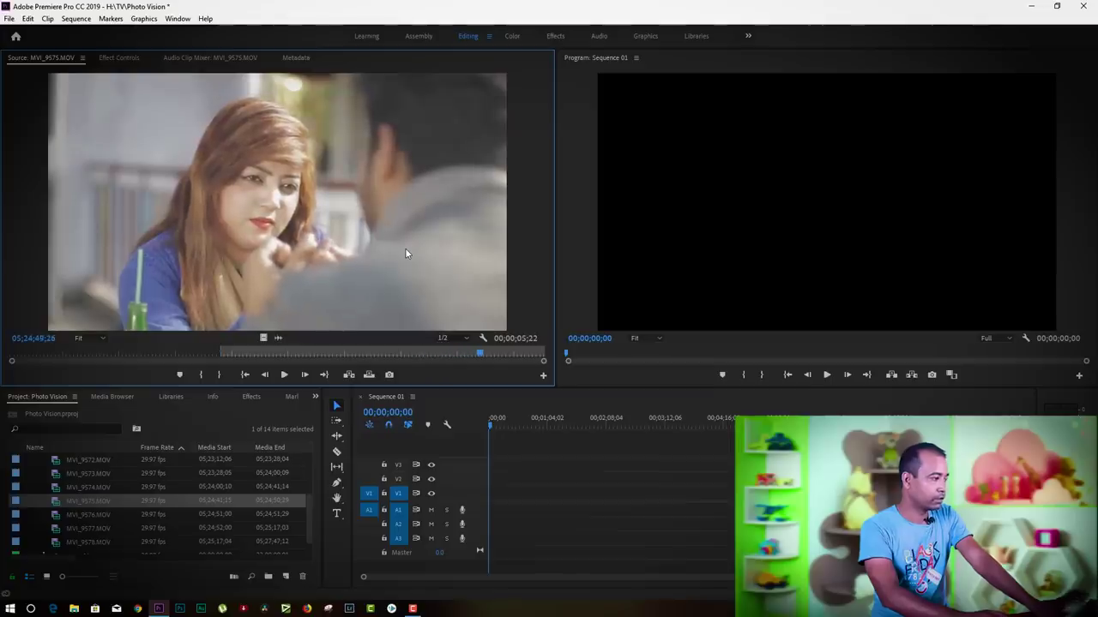
{"action": "left_click", "coordinate": [219, 377]}
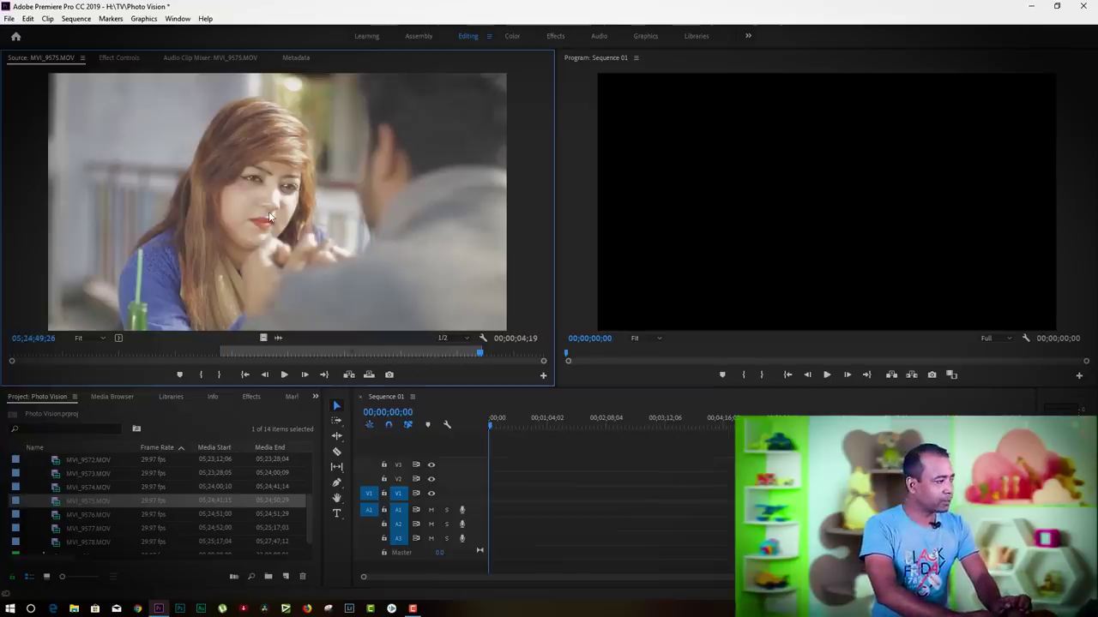
{"action": "left_click_drag", "start_coordinate": [259, 156], "coordinate": [492, 497]}
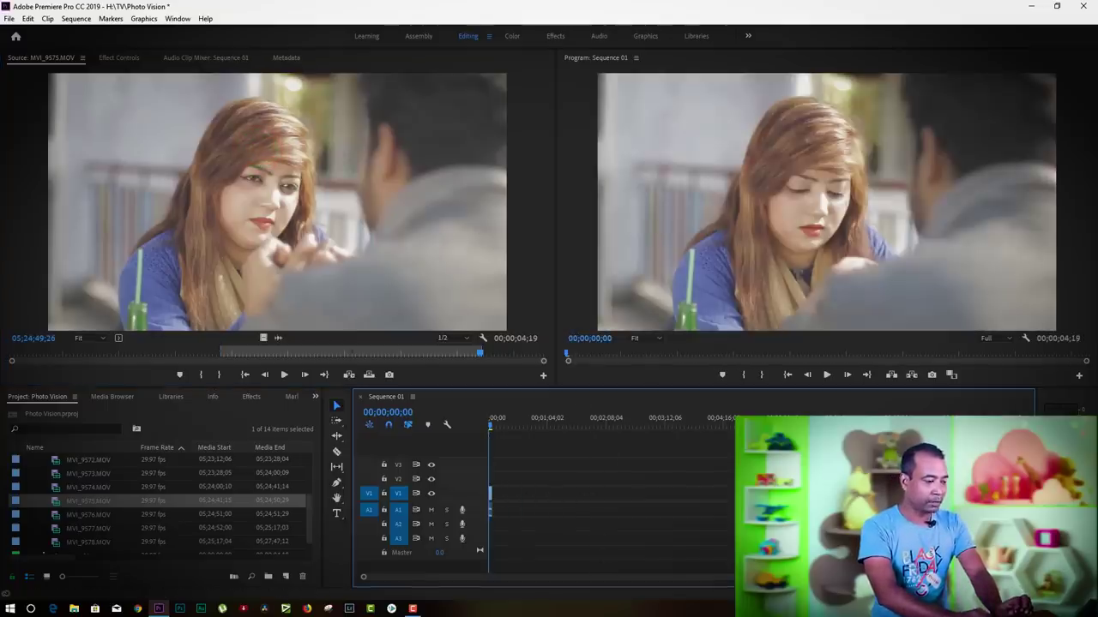
{"action": "key", "text": "="}
{"action": "key", "text": "="}
{"action": "key", "text": "="}
{"action": "key", "text": "="}
{"action": "key", "text": "="}
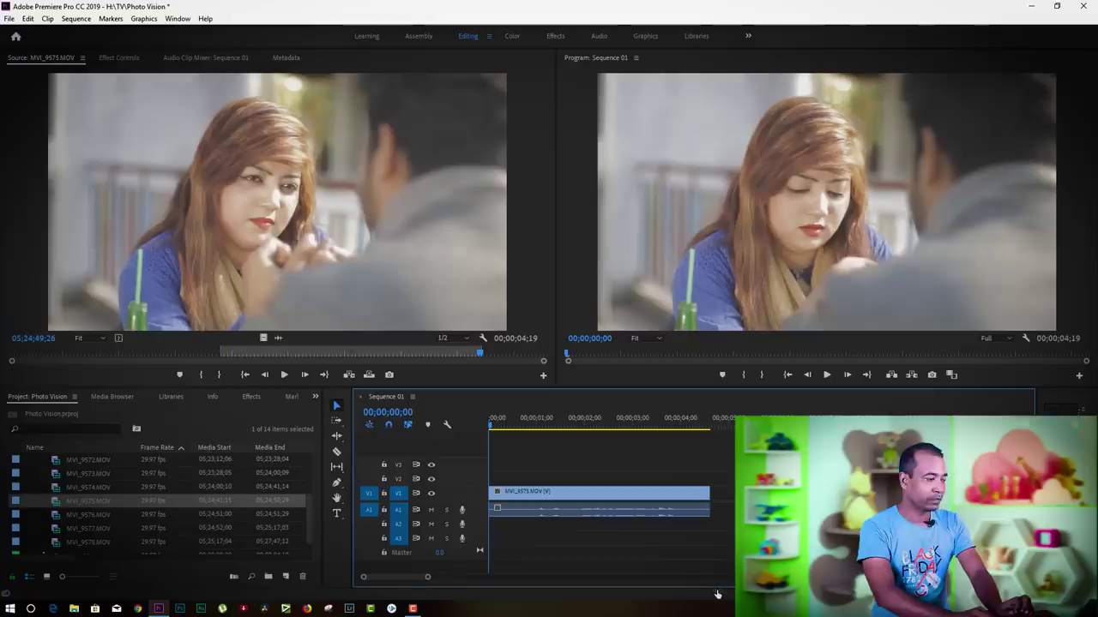
{"action": "left_click", "coordinate": [657, 494]}
{"action": "key", "text": "Delete"}
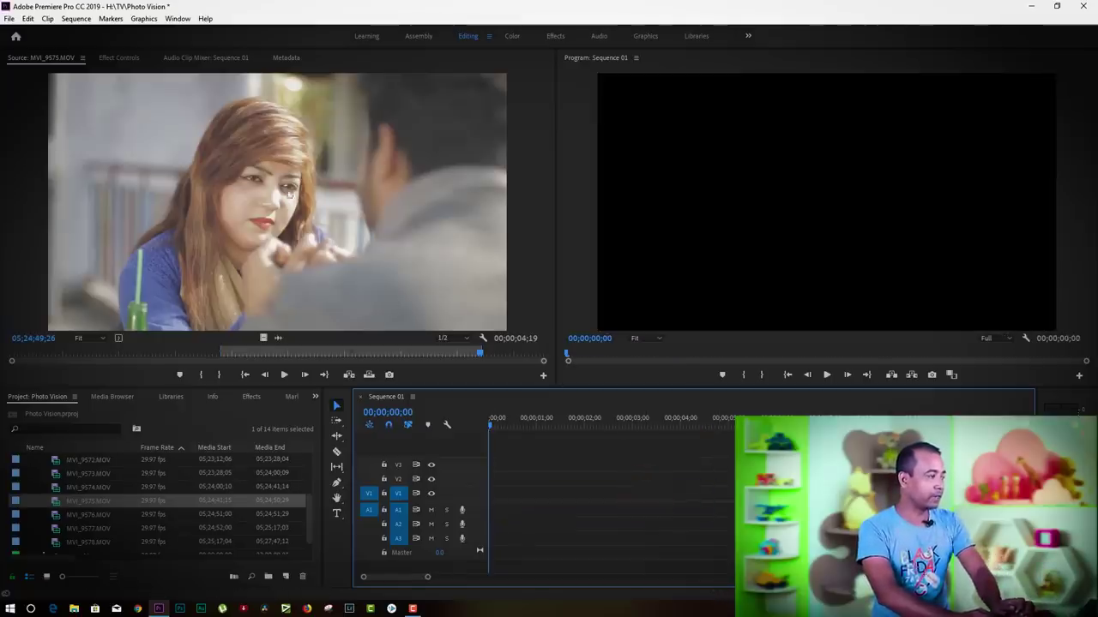
{"action": "left_click_drag", "start_coordinate": [237, 141], "coordinate": [493, 496]}
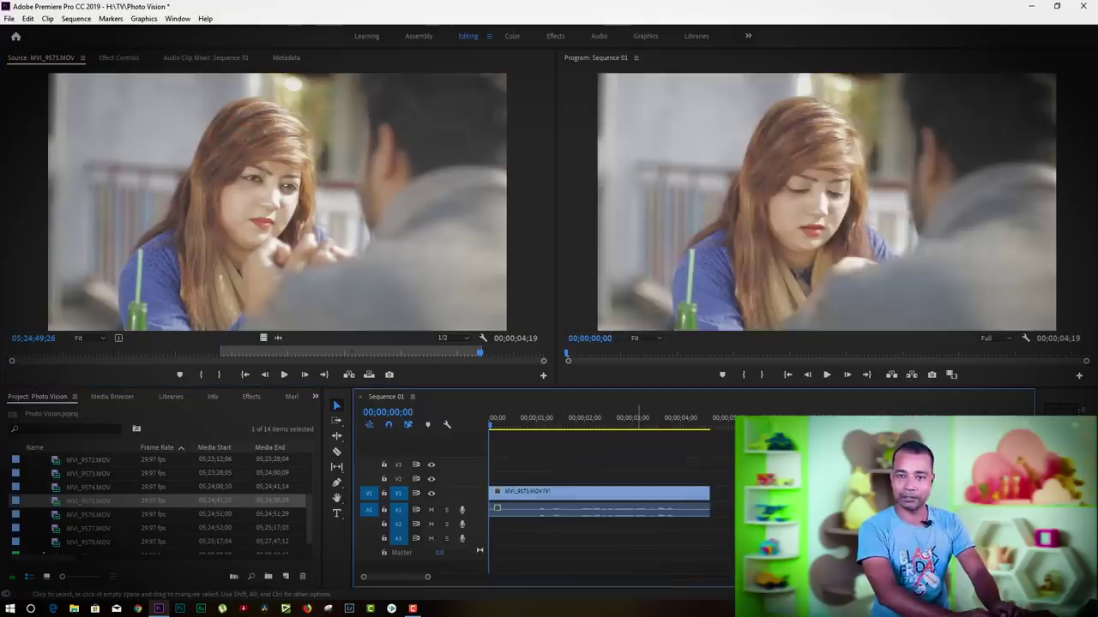
{"action": "left_click", "coordinate": [644, 497]}
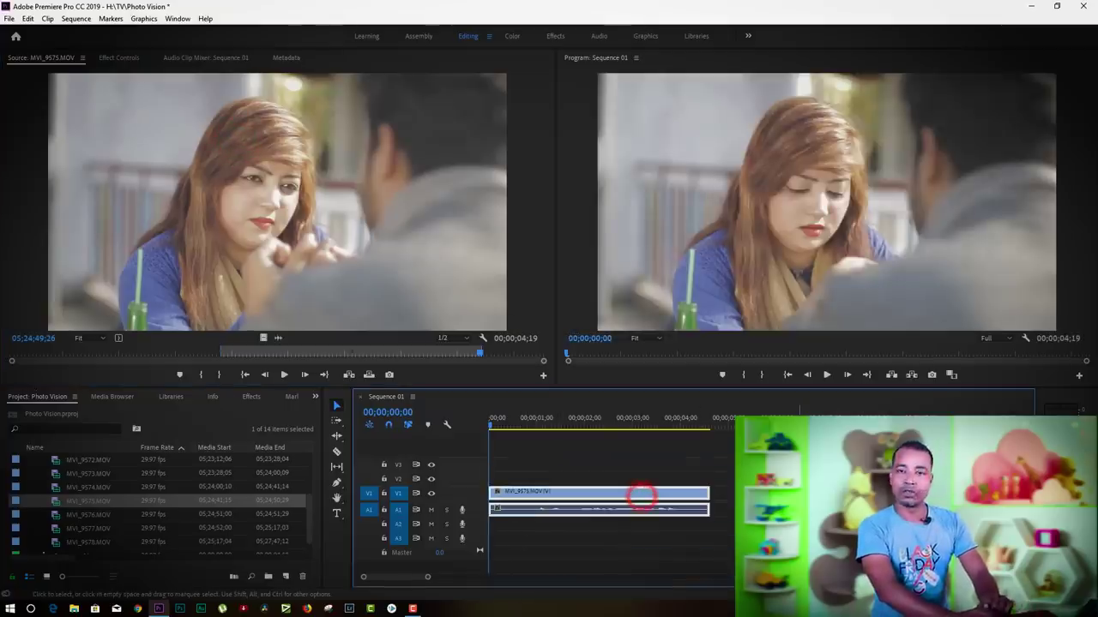
{"action": "key", "text": "Delete"}
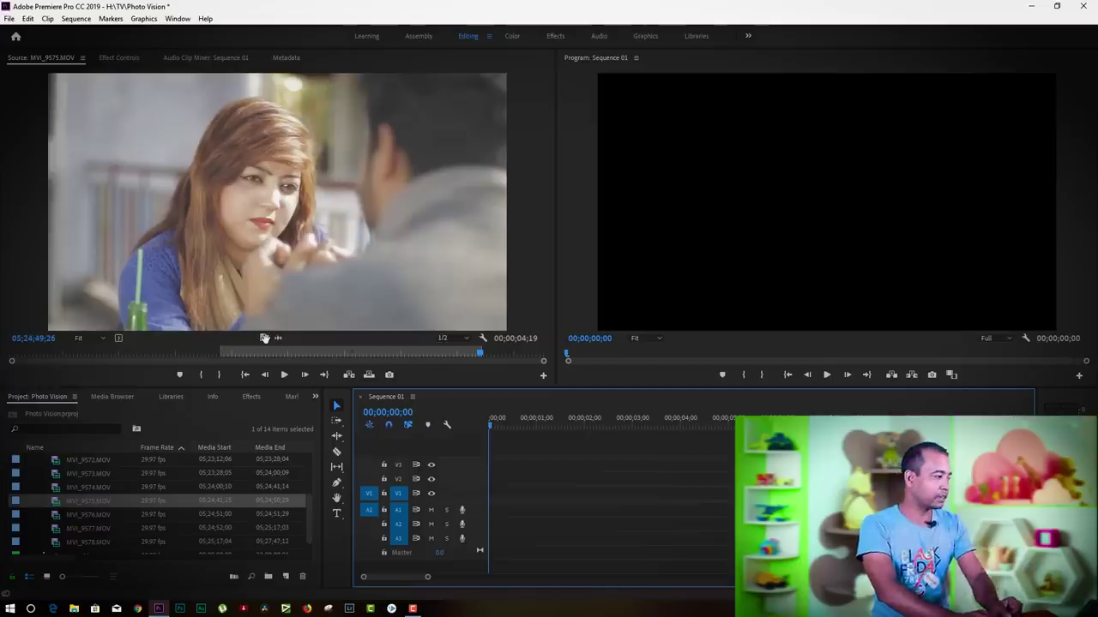
{"action": "left_click_drag", "start_coordinate": [264, 338], "coordinate": [653, 507]}
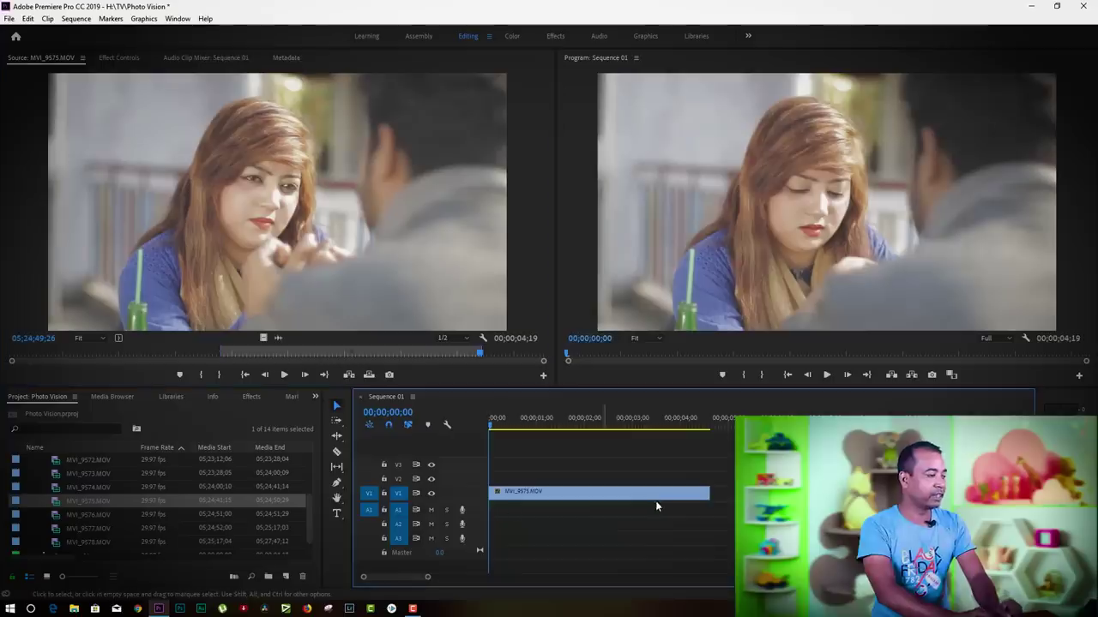
{"action": "left_click", "coordinate": [614, 492]}
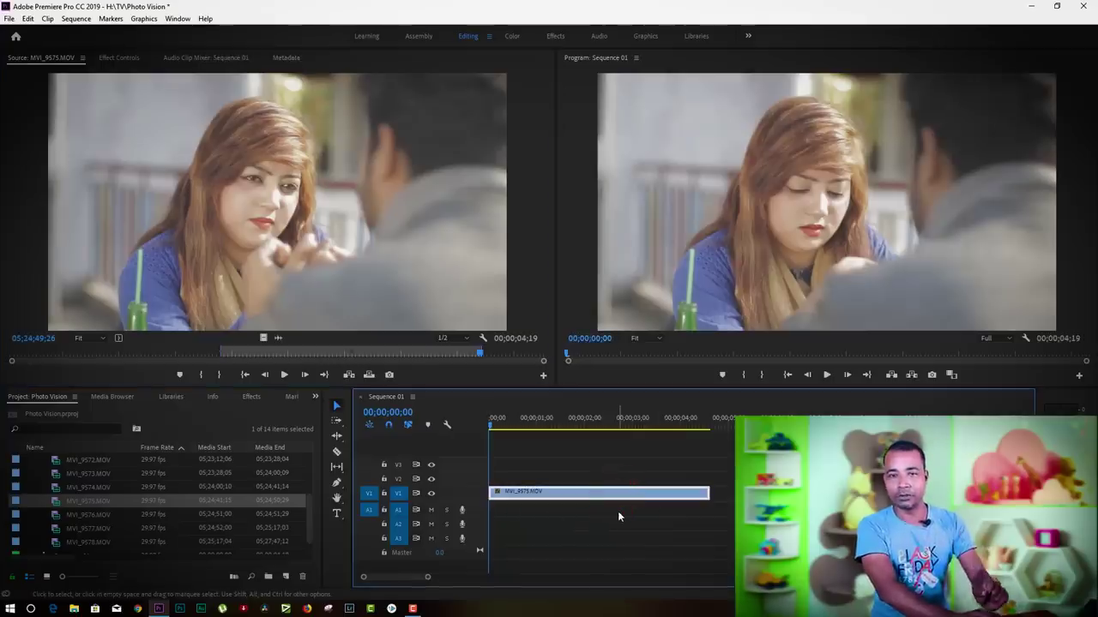
{"action": "key", "text": "Delete"}
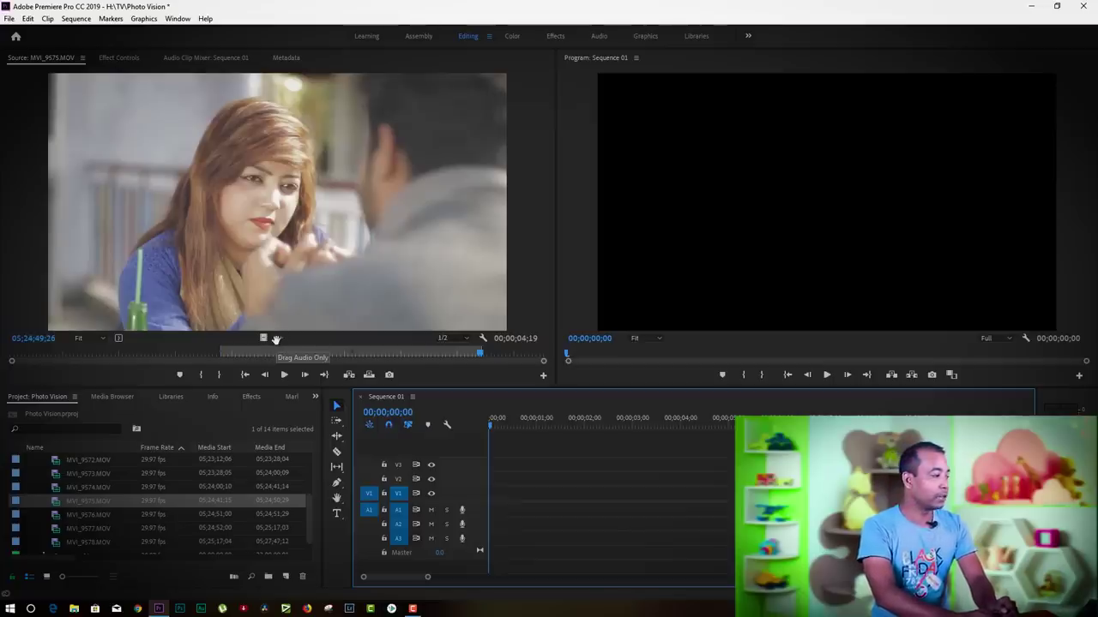
{"action": "left_click_drag", "start_coordinate": [275, 339], "coordinate": [493, 510]}
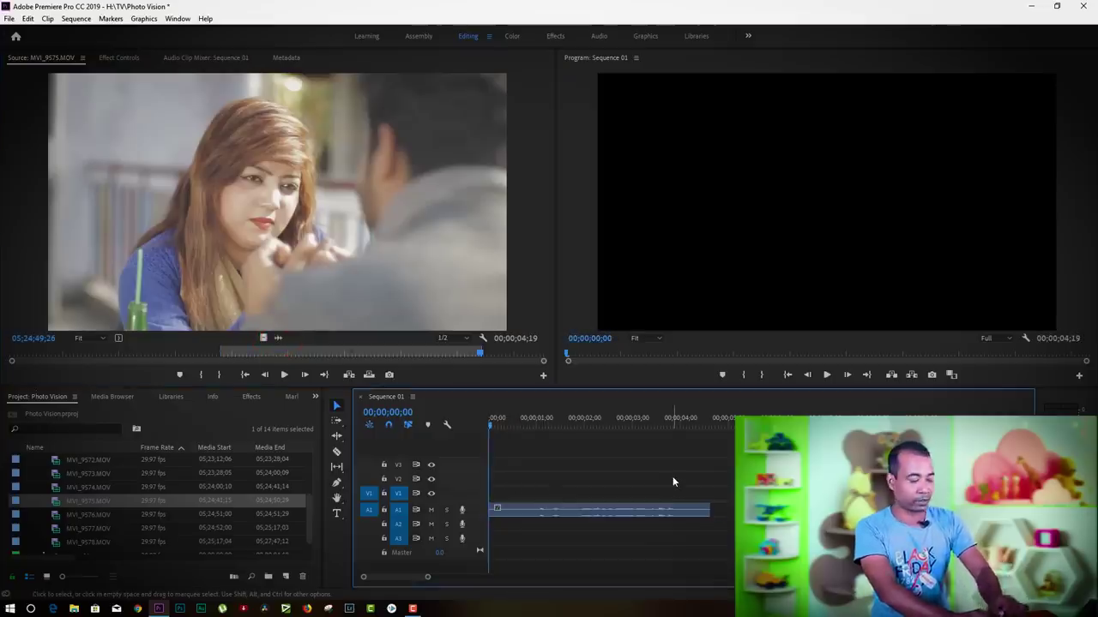
{"action": "left_click", "coordinate": [656, 517]}
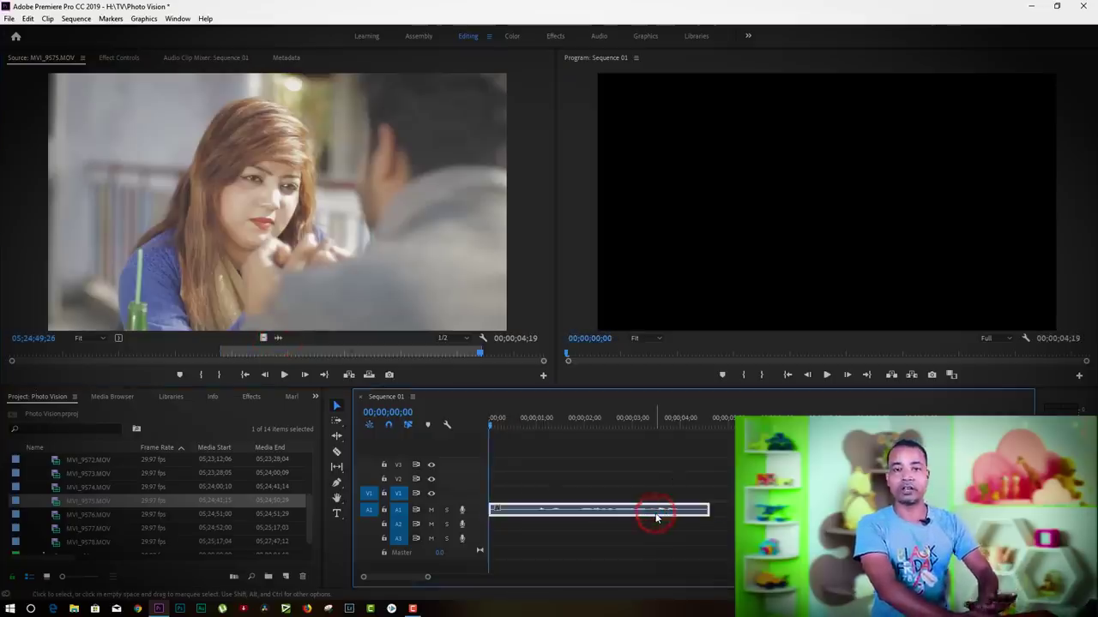
{"action": "key", "text": "Delete"}
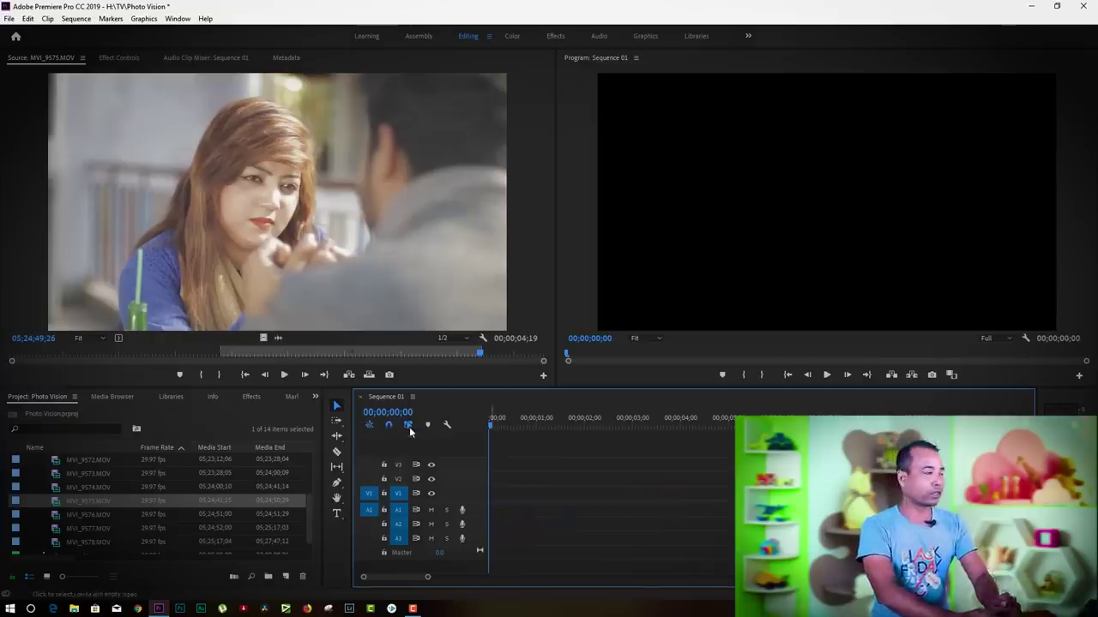
Place the marked MVI_9575.MOV range at Sequence 01's start on V1/A1 and play it.
{"action": "left_click_drag", "start_coordinate": [261, 176], "coordinate": [496, 507]}
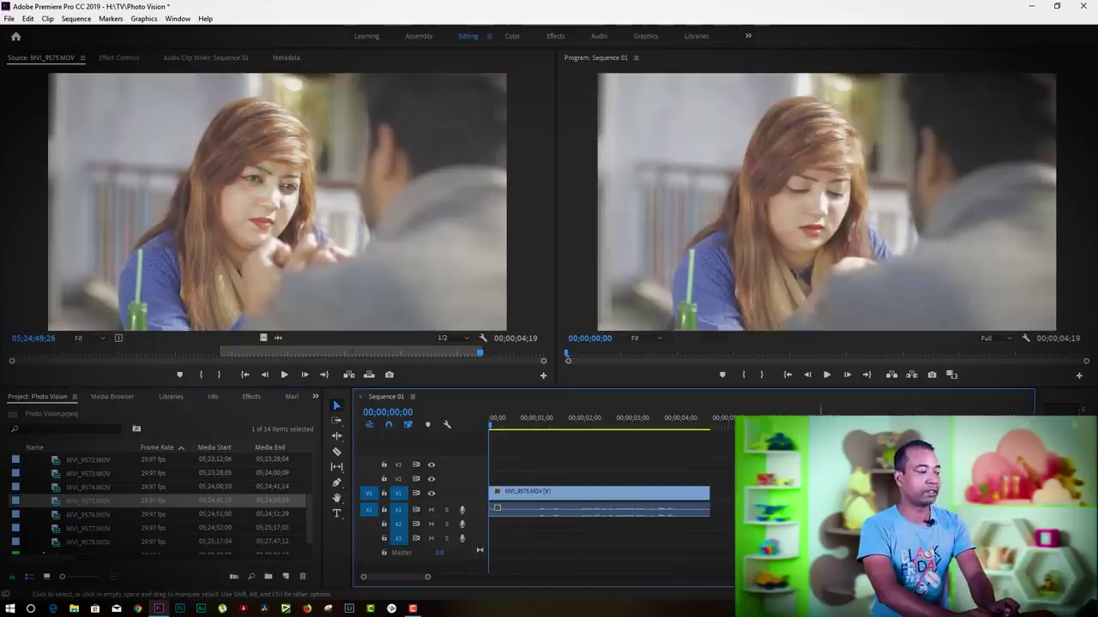
{"action": "left_click", "coordinate": [563, 420]}
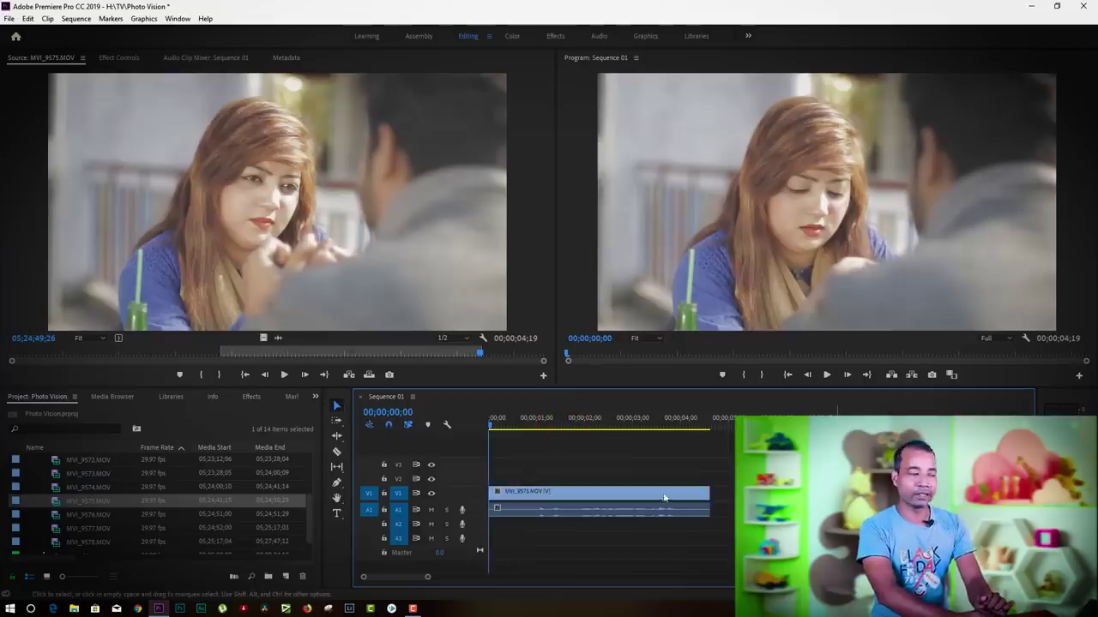
{"action": "left_click", "coordinate": [580, 415]}
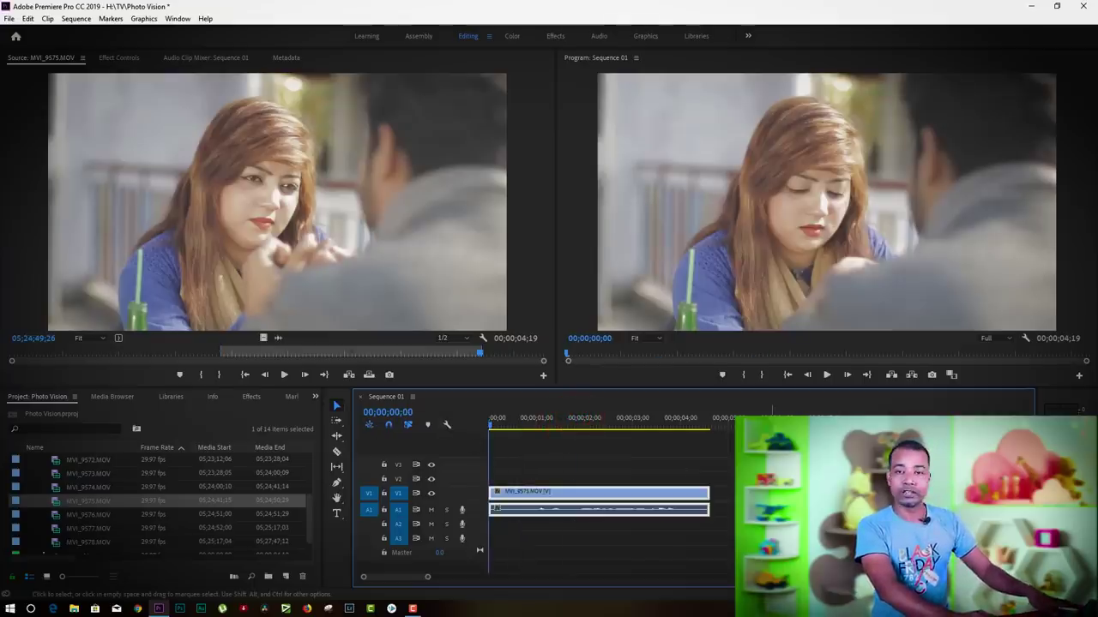
{"action": "key", "text": "space"}
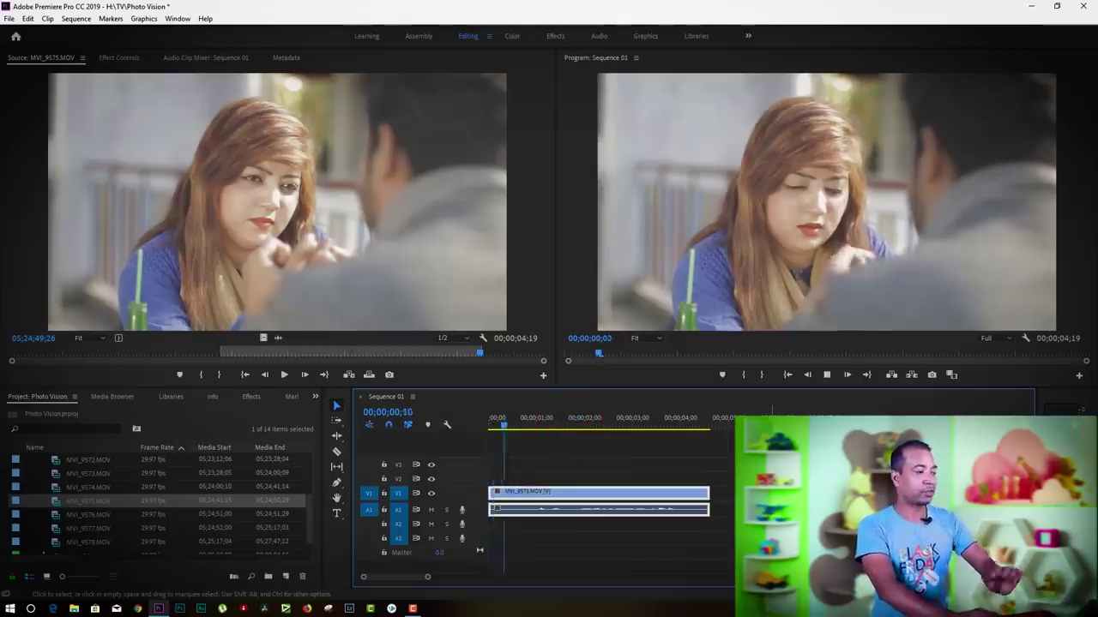
{"action": "left_click", "coordinate": [828, 374]}
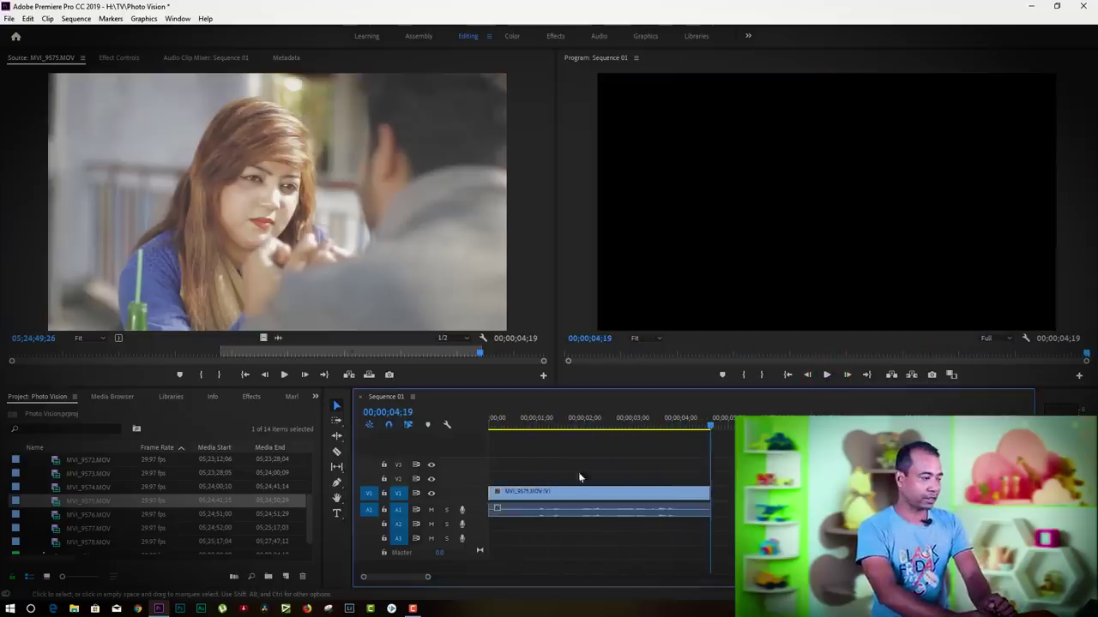
Return to the sequence start and bring up options for the clip's starting edit point.
{"action": "left_click", "coordinate": [635, 420]}
{"action": "key", "text": "Home"}
{"action": "left_click", "coordinate": [727, 476]}
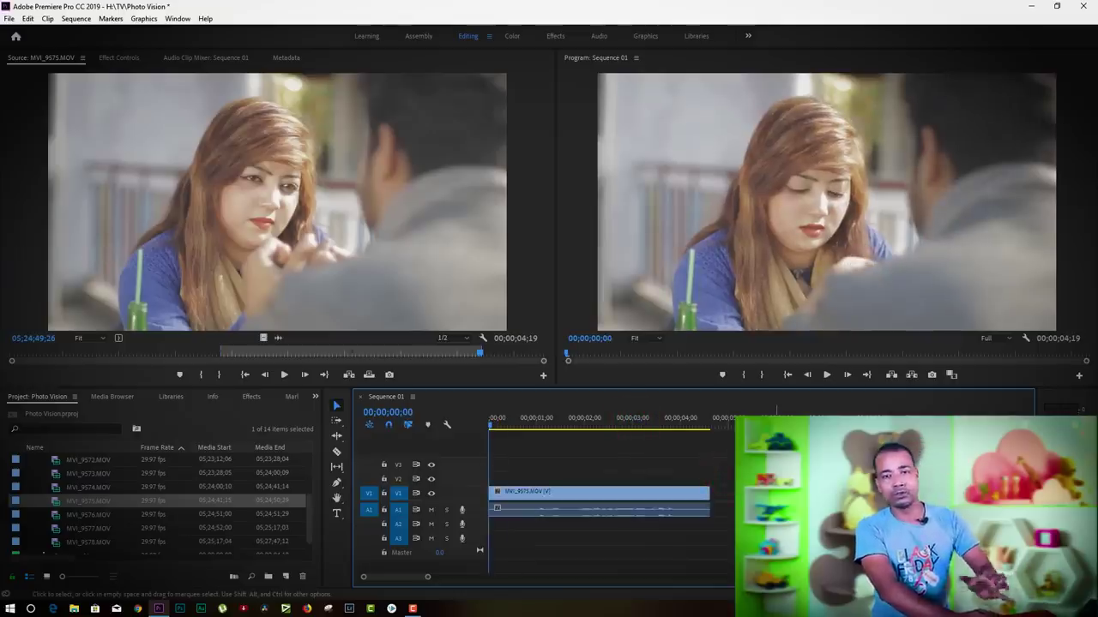
{"action": "left_click", "coordinate": [529, 423]}
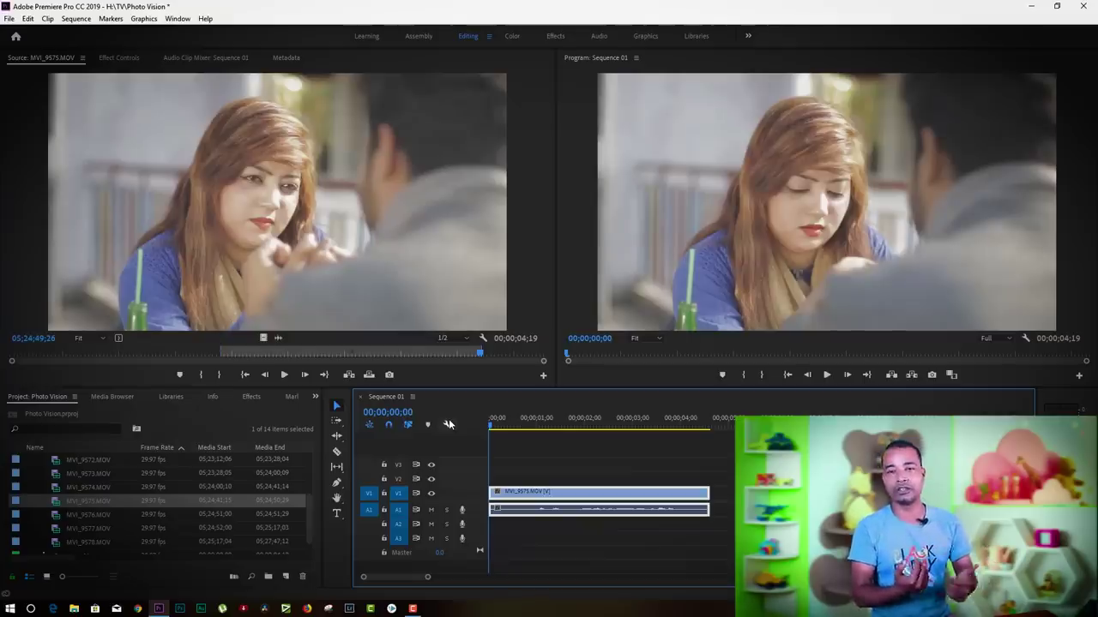
{"action": "right_click", "coordinate": [494, 494]}
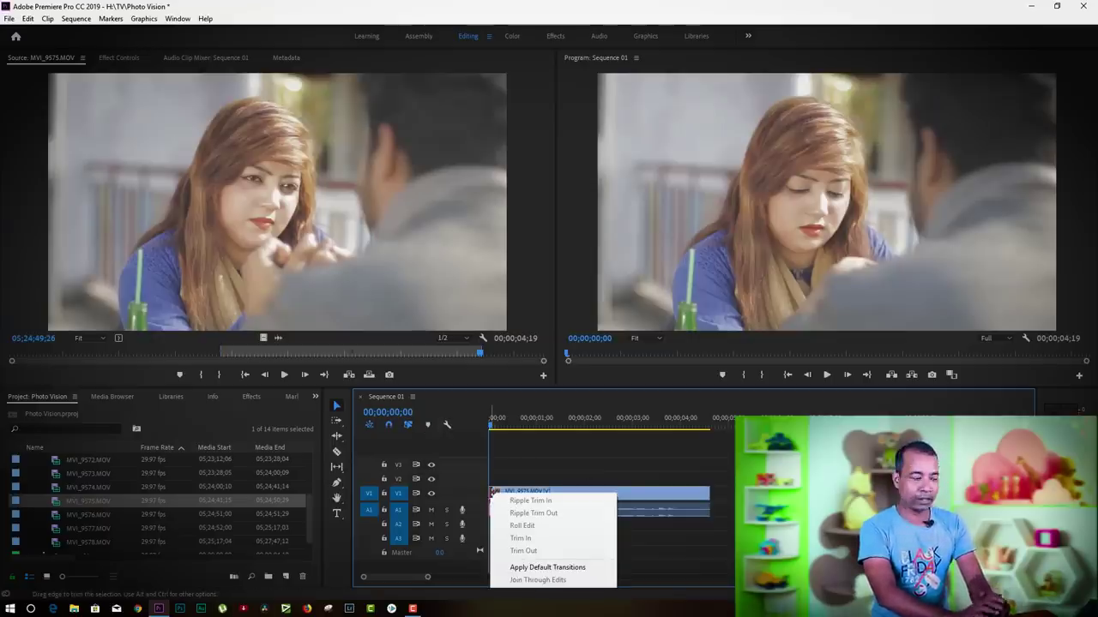
Apply Cross Dissolve and Constant Power fade-ins to the clip's start and preview them.
{"action": "left_click", "coordinate": [537, 569]}
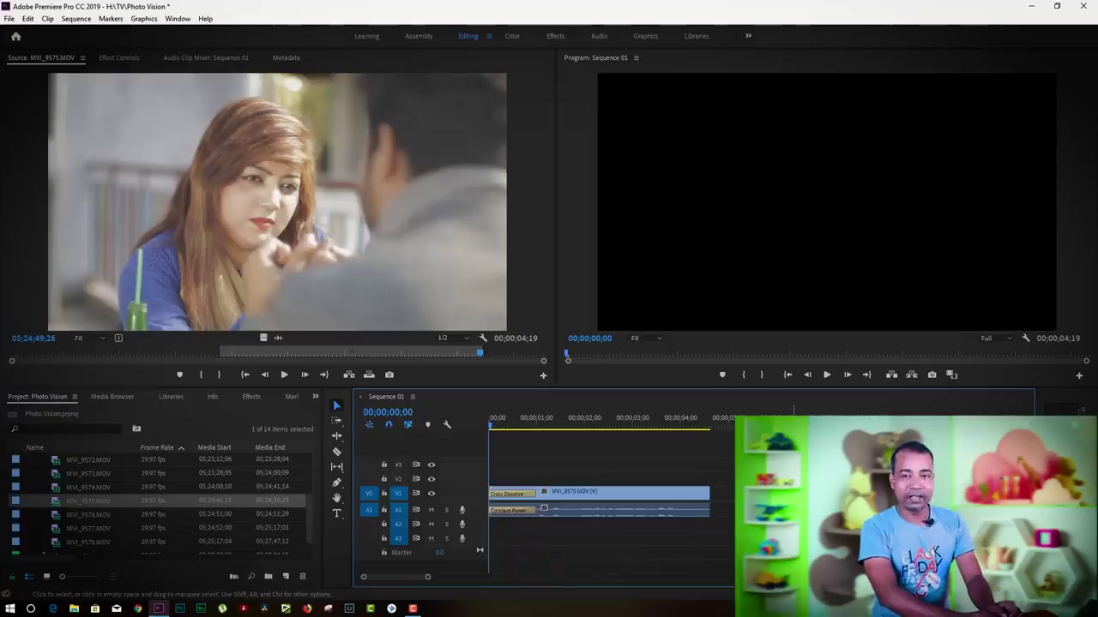
{"action": "left_click", "coordinate": [555, 426]}
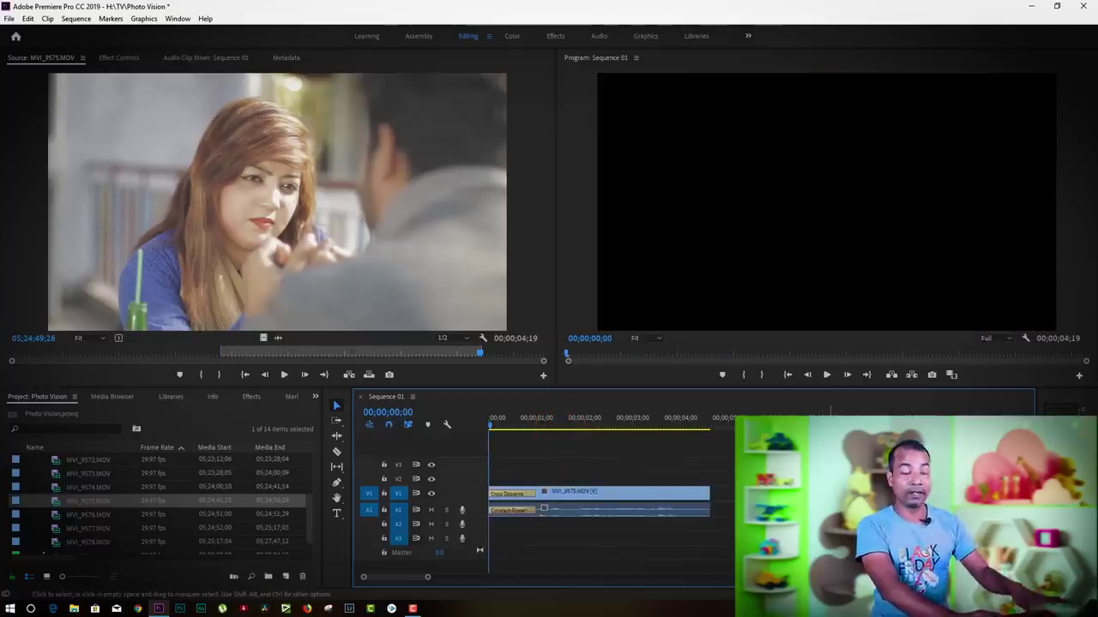
{"action": "key", "text": "space"}
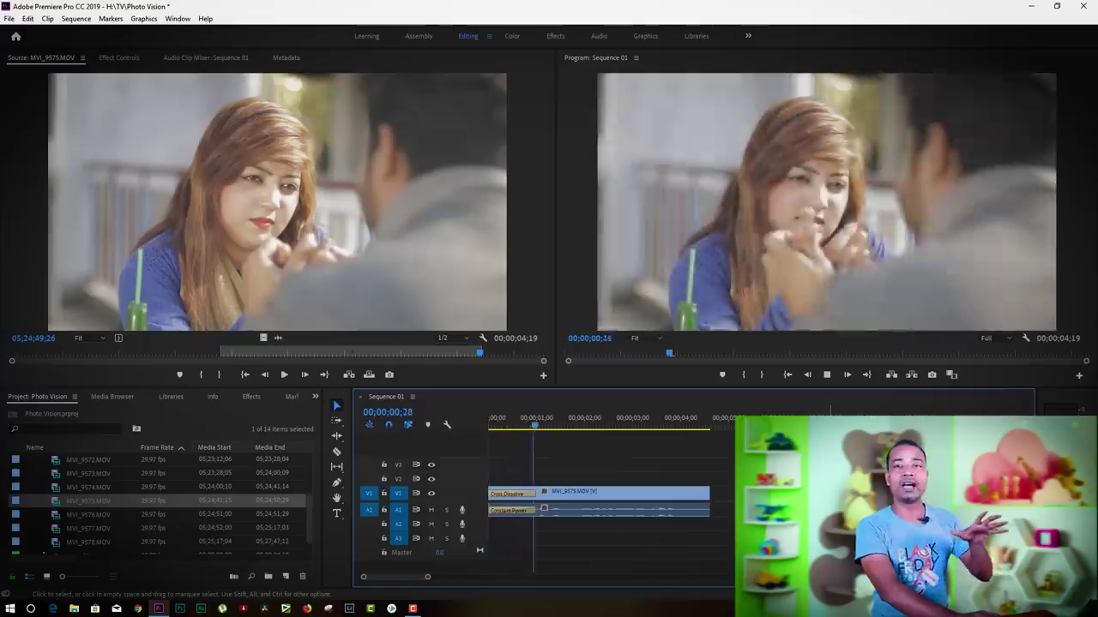
{"action": "key", "text": "space"}
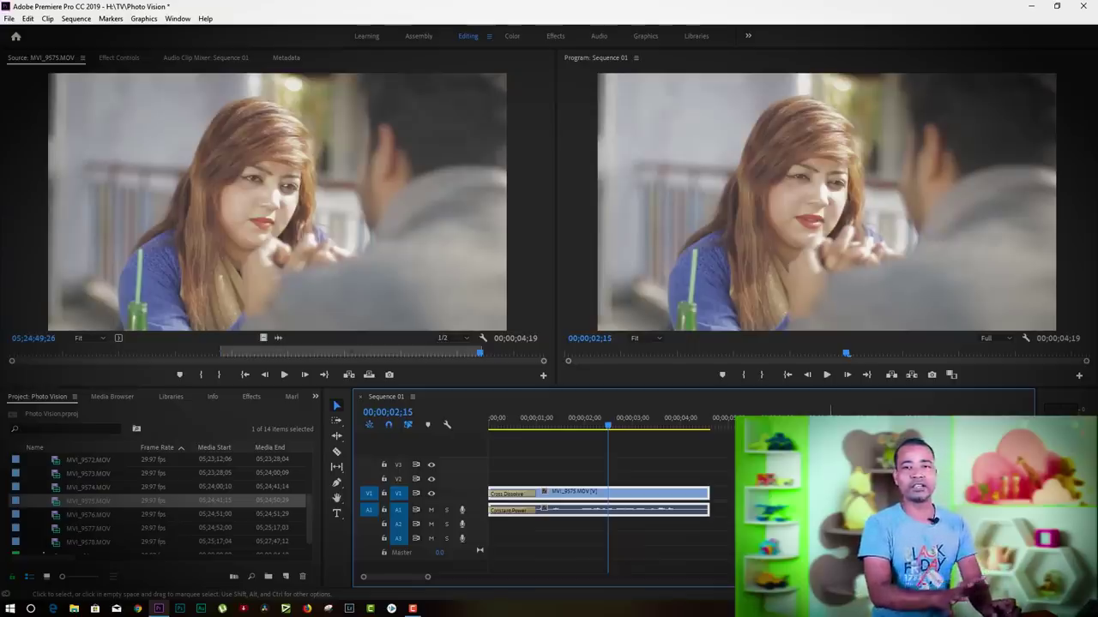
{"action": "left_click_drag", "start_coordinate": [604, 429], "coordinate": [490, 426]}
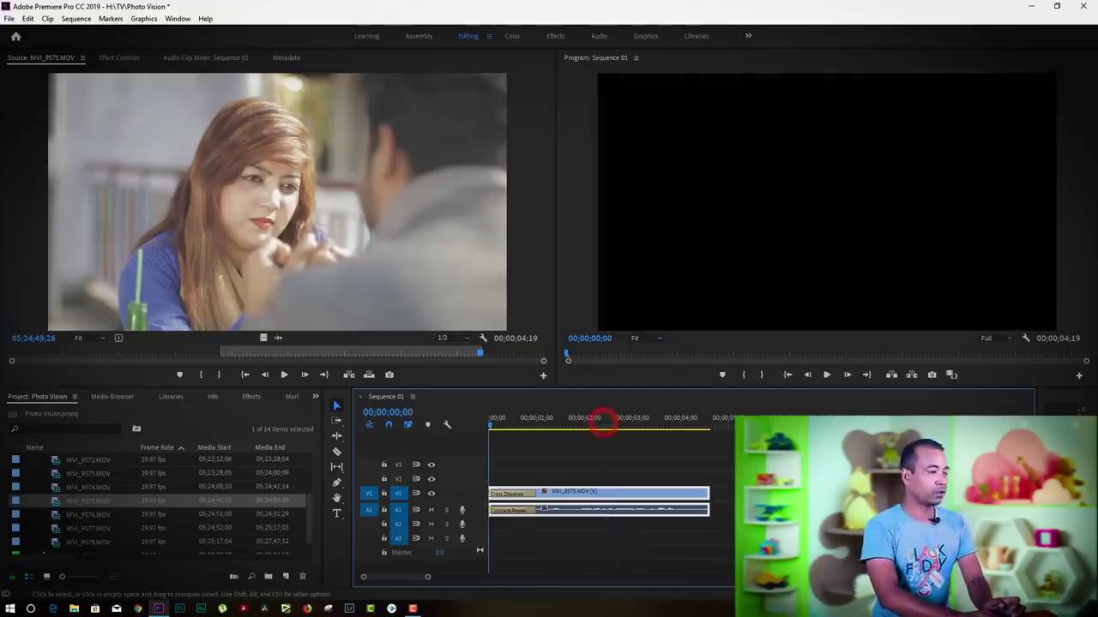
{"action": "key", "text": "space"}
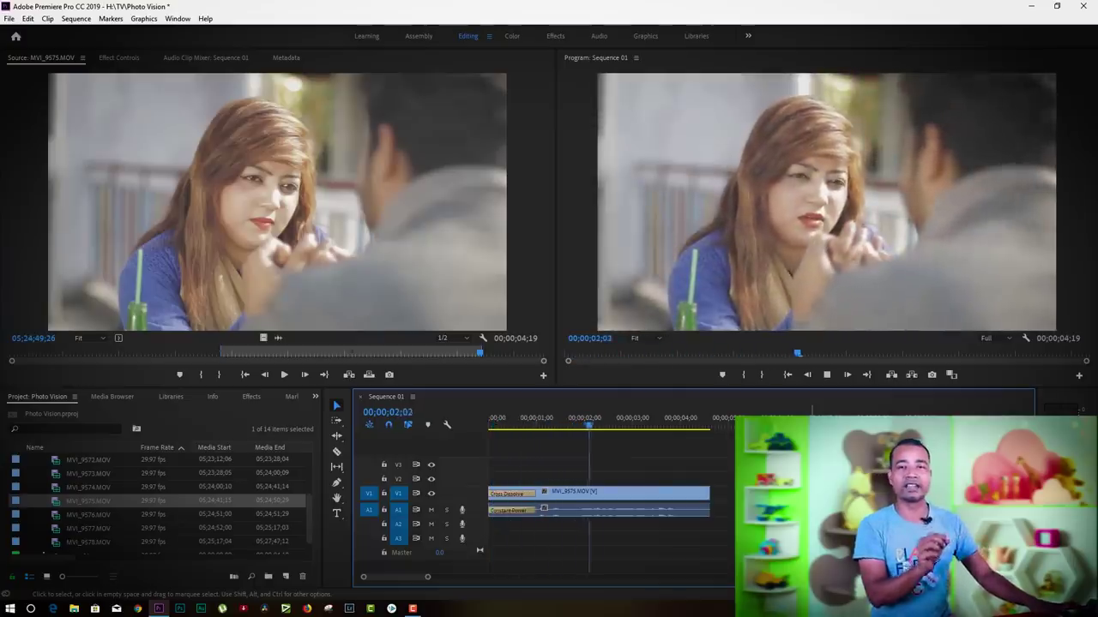
{"action": "key", "text": "space"}
Replay the sequence from the start to 00;00;04;00, then load MVI_9568.MOV in Source.
{"action": "left_click_drag", "start_coordinate": [590, 425], "coordinate": [490, 427]}
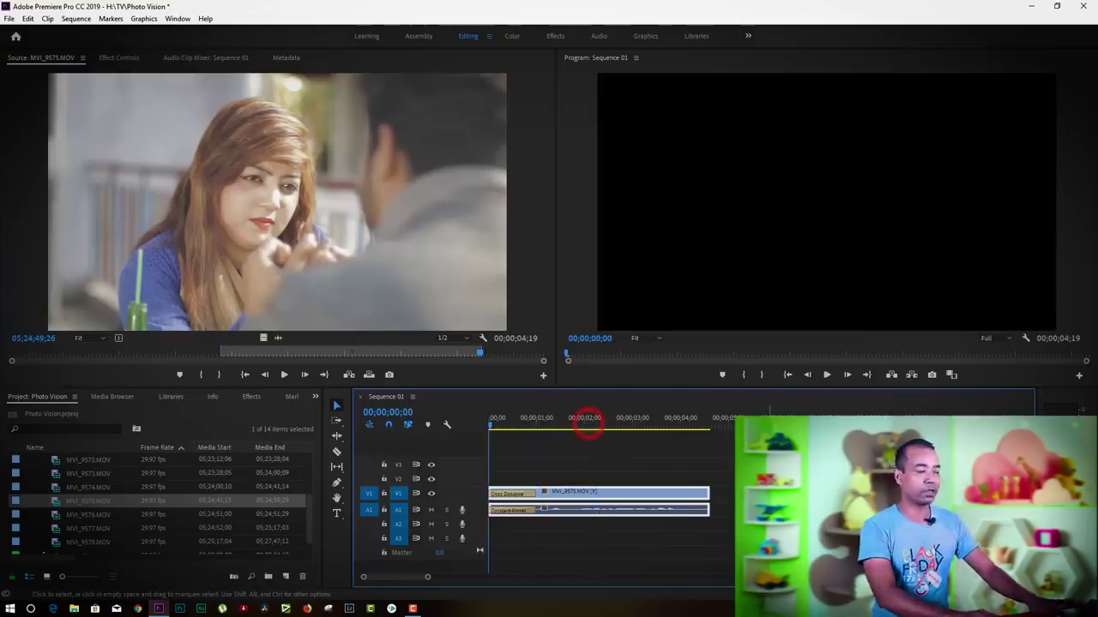
{"action": "key", "text": "space"}
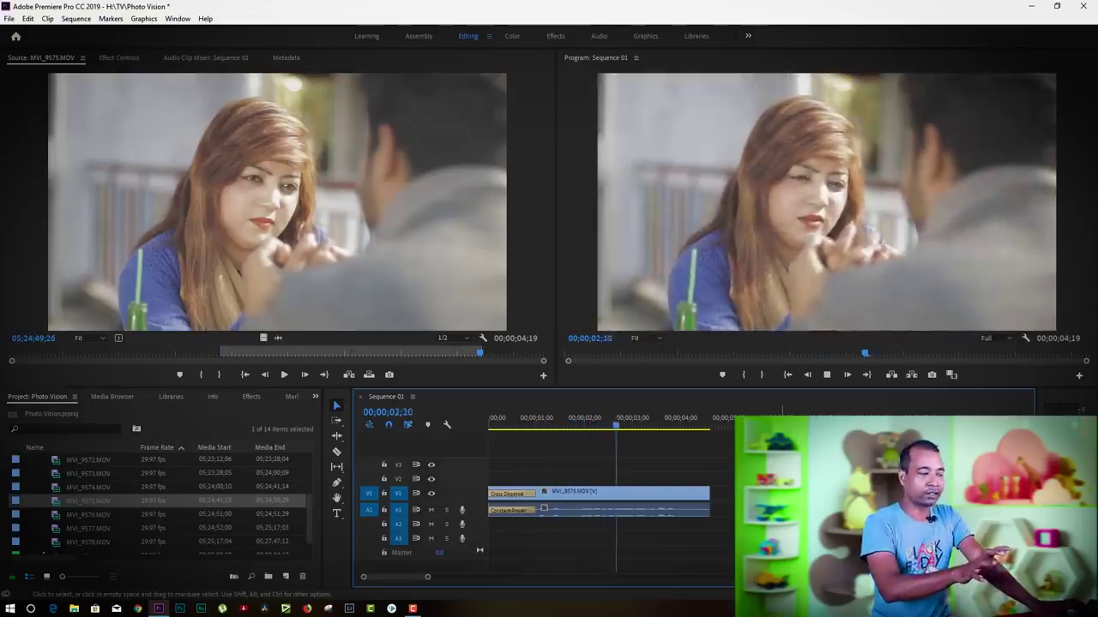
{"action": "key", "text": "space"}
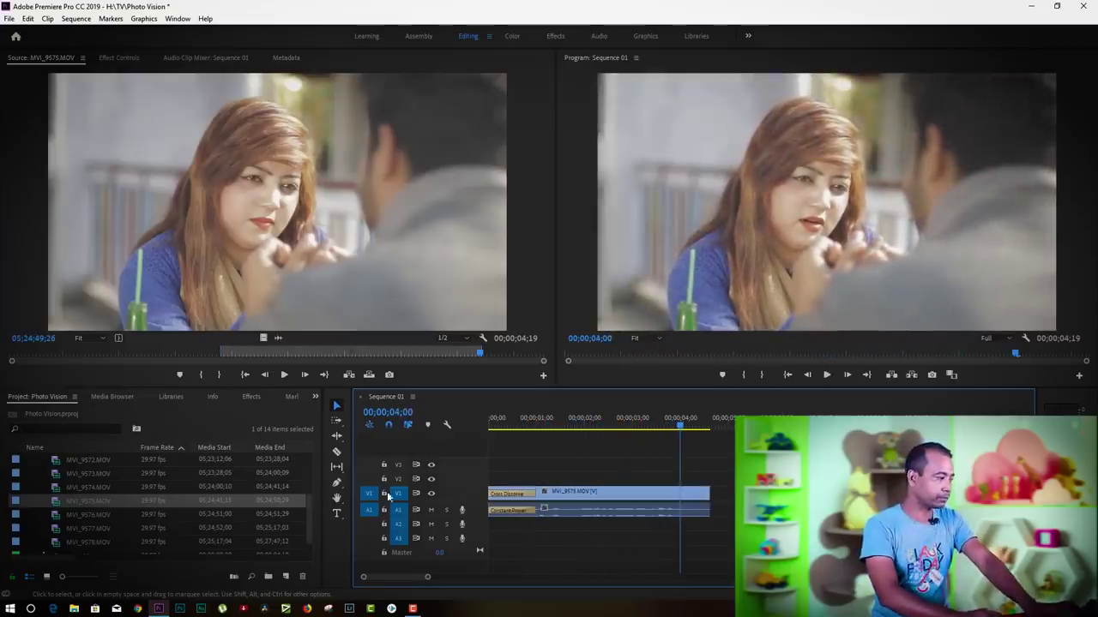
{"action": "scroll", "coordinate": [100, 494], "scroll_direction": "up", "scroll_amount": 2}
{"action": "double_click", "coordinate": [60, 493]}
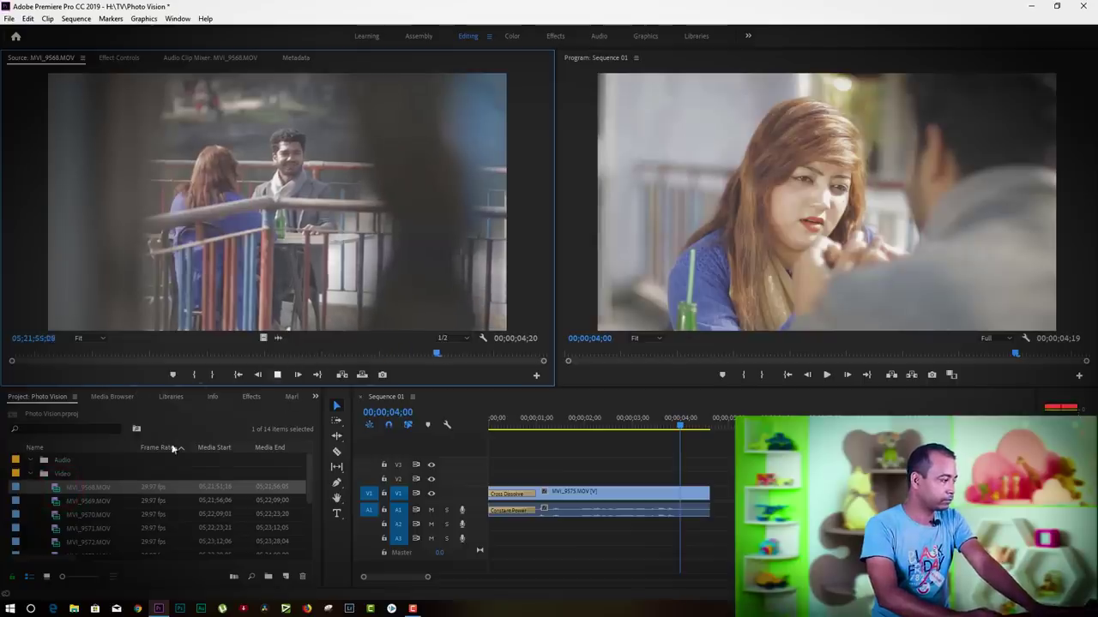
Preview MVI_9569.MOV and MVI_9570.MOV in the Source monitor.
{"action": "double_click", "coordinate": [58, 501]}
{"action": "key", "text": "space"}
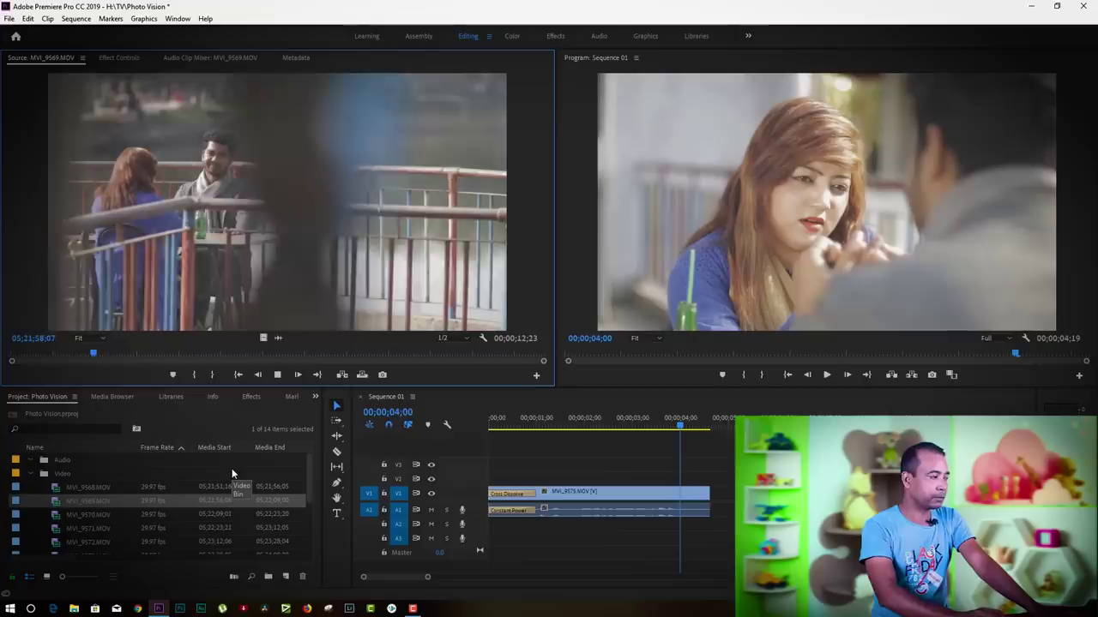
{"action": "key", "text": "space"}
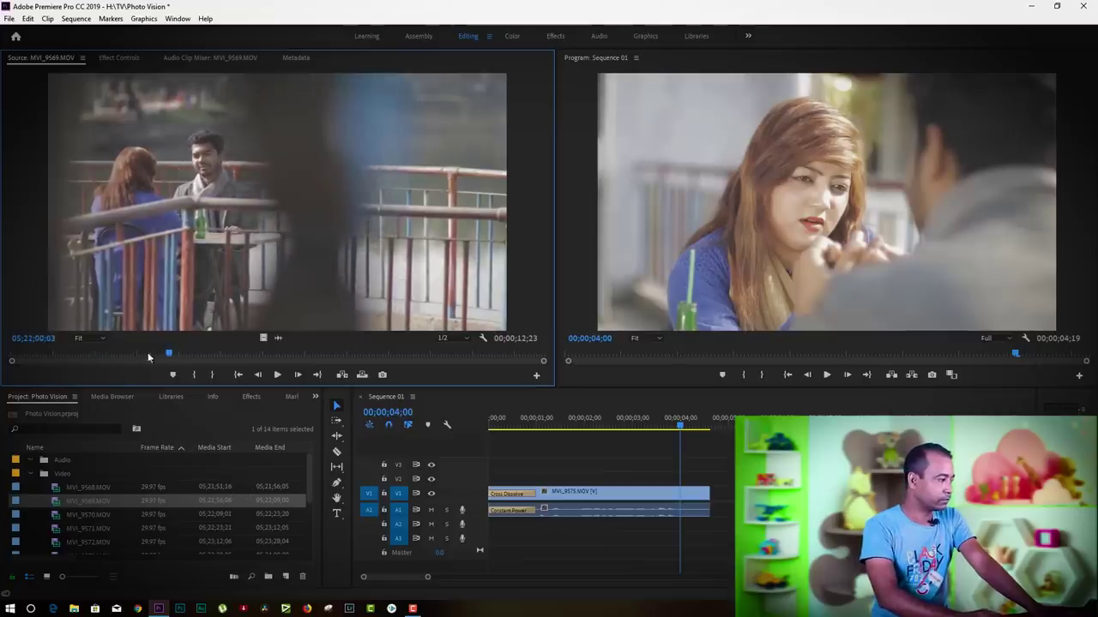
{"action": "double_click", "coordinate": [54, 520]}
{"action": "key", "text": "space"}
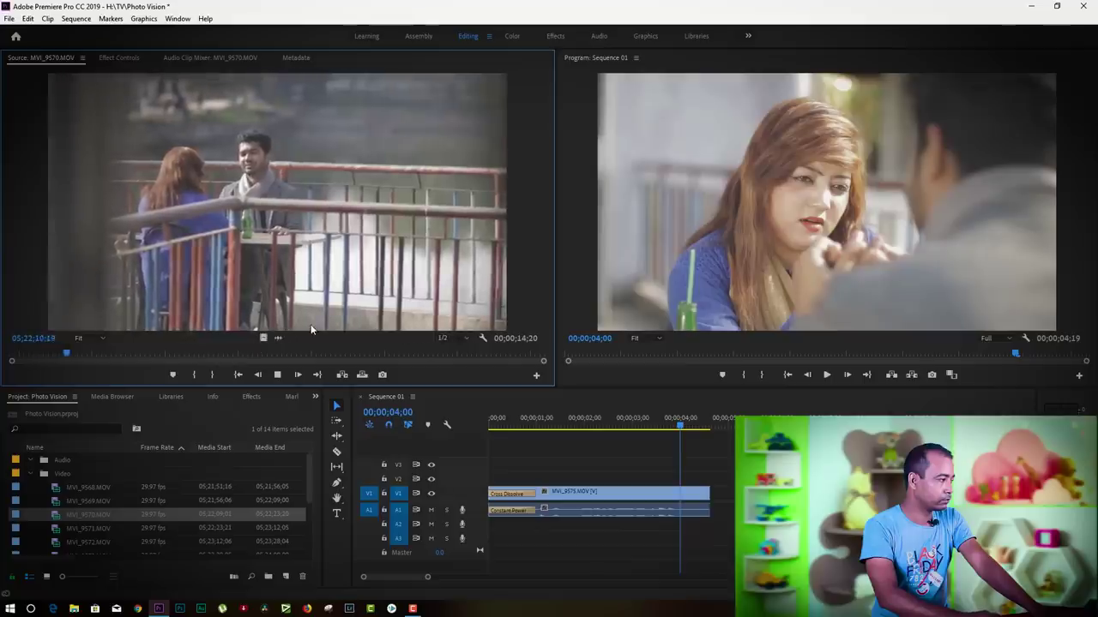
{"action": "left_click_drag", "start_coordinate": [58, 352], "coordinate": [23, 353]}
{"action": "key", "text": "space"}
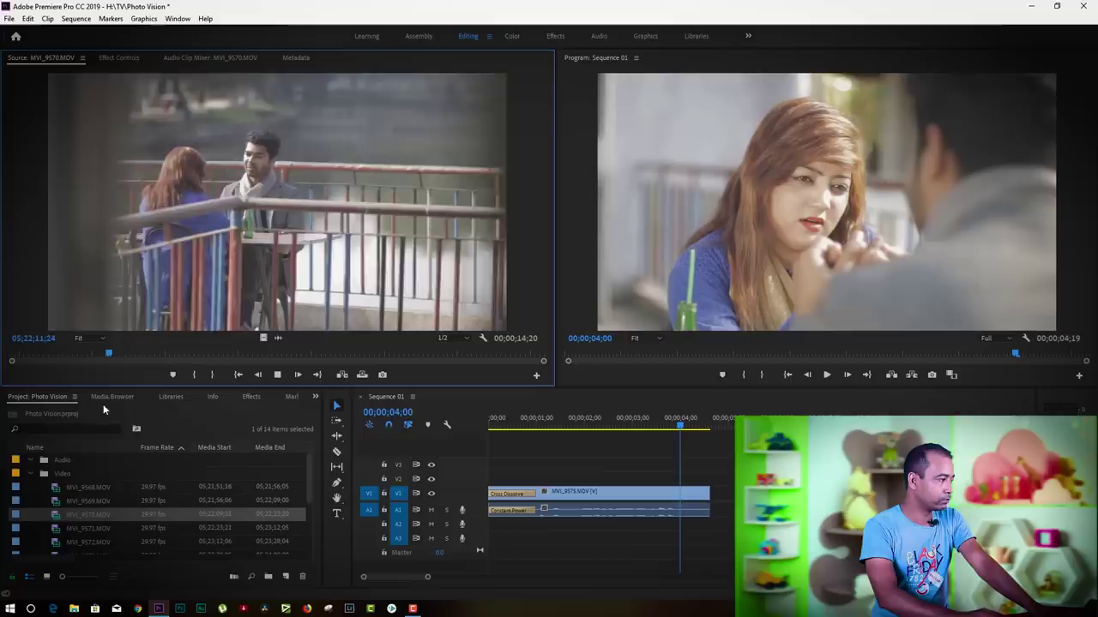
{"action": "key", "text": "space"}
Load MVI_9571.MOV and play it from 05;22;33;09.
{"action": "double_click", "coordinate": [79, 527]}
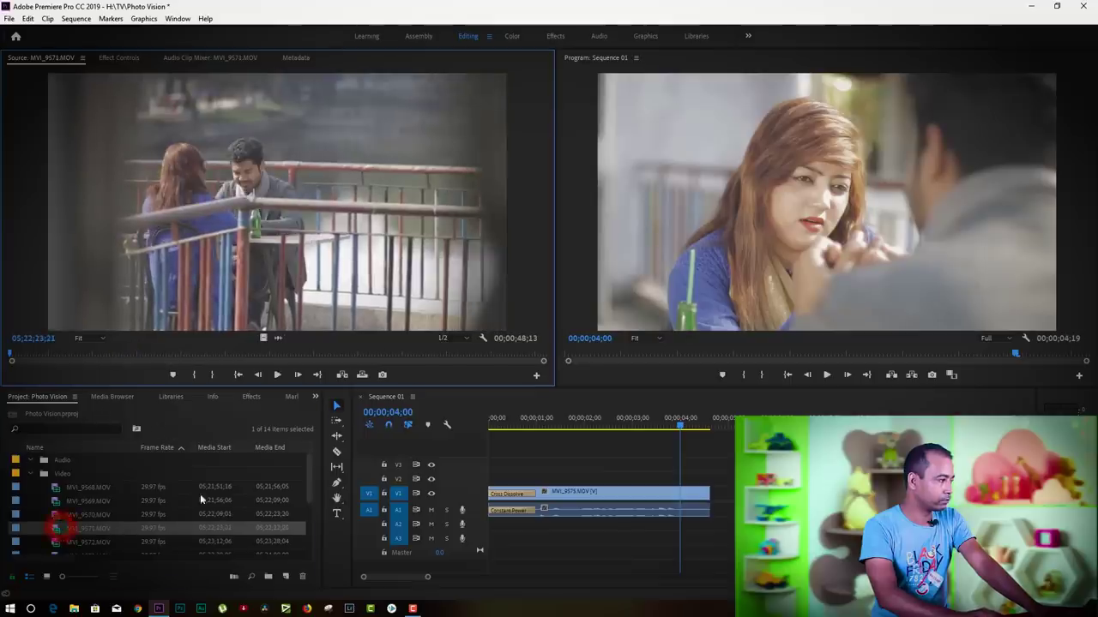
{"action": "key", "text": "space"}
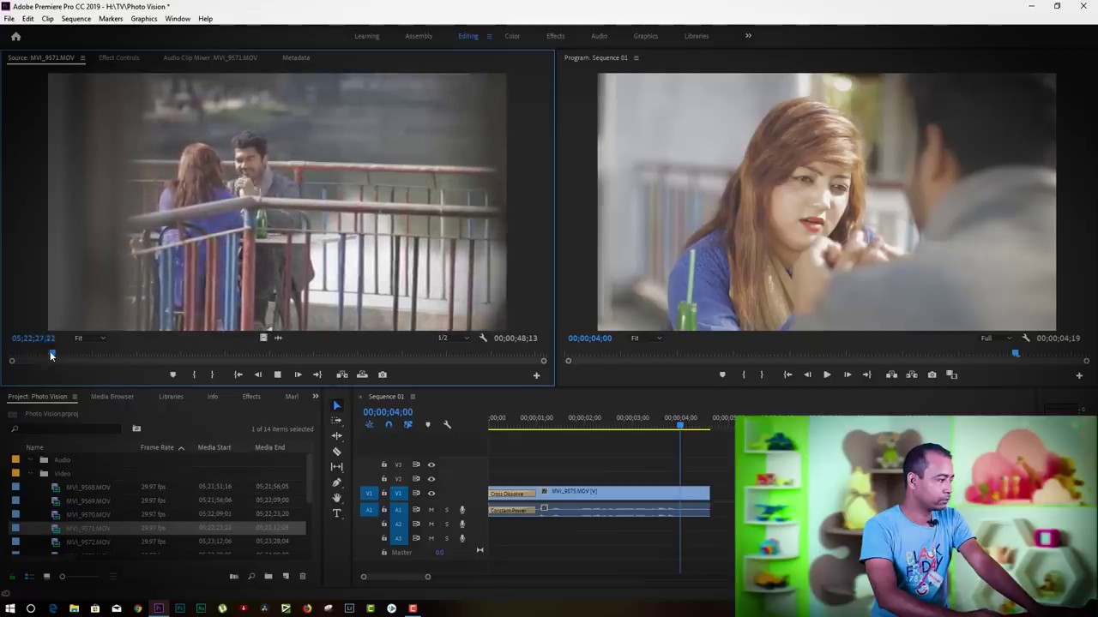
{"action": "left_click_drag", "start_coordinate": [53, 351], "coordinate": [100, 359]}
{"action": "key", "text": "space"}
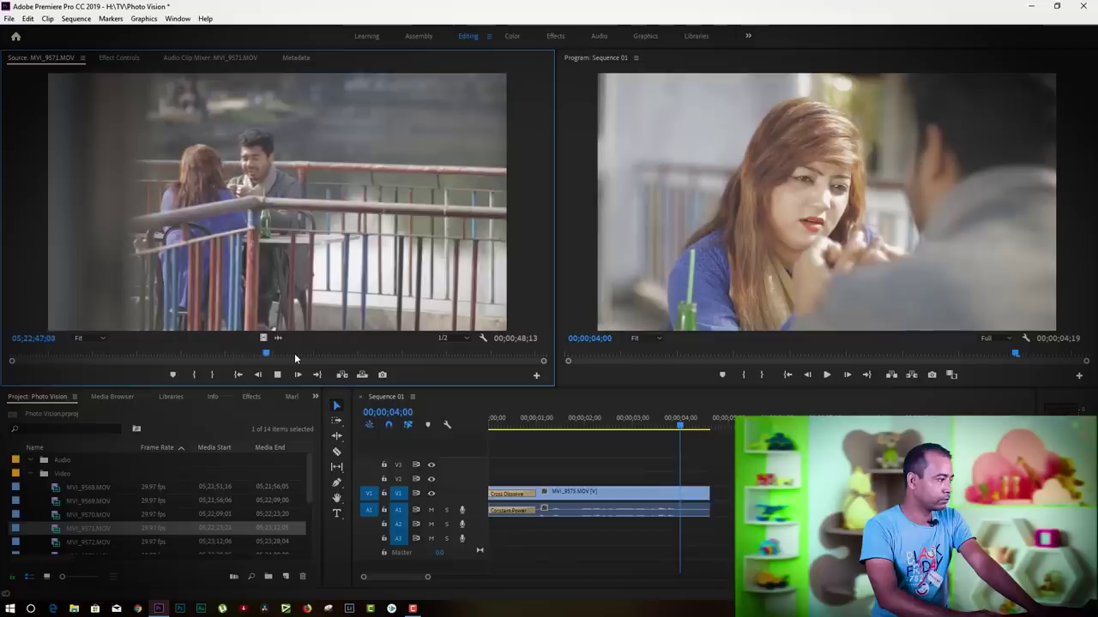
Mark MVI_9571.MOV's in point at 05;22;46;18.
{"action": "left_click", "coordinate": [249, 354]}
{"action": "key", "text": "space"}
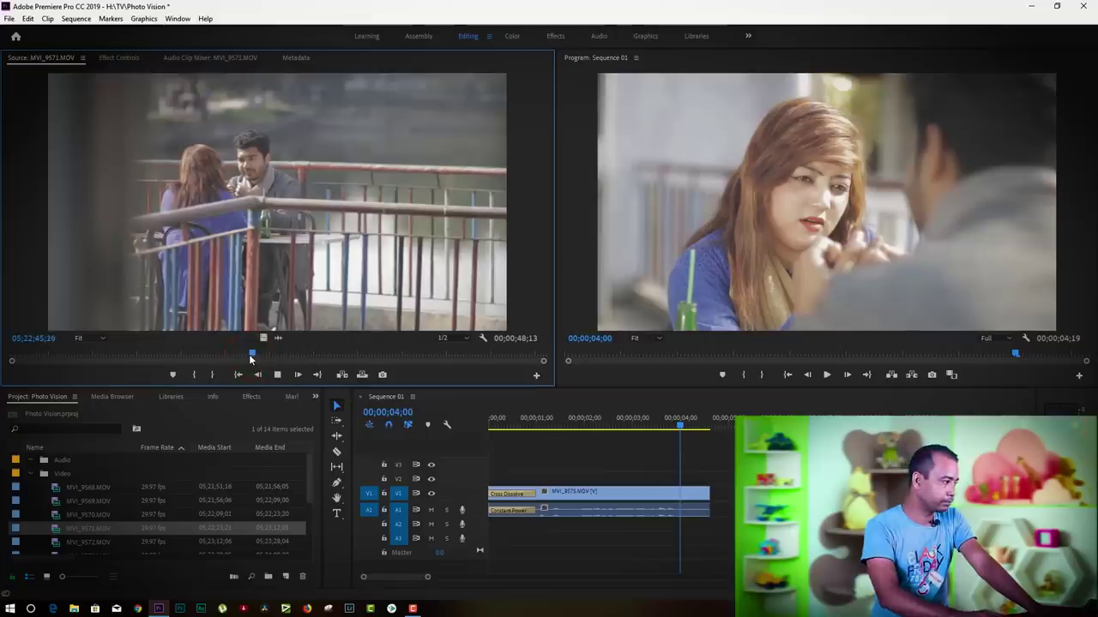
{"action": "left_click", "coordinate": [246, 354]}
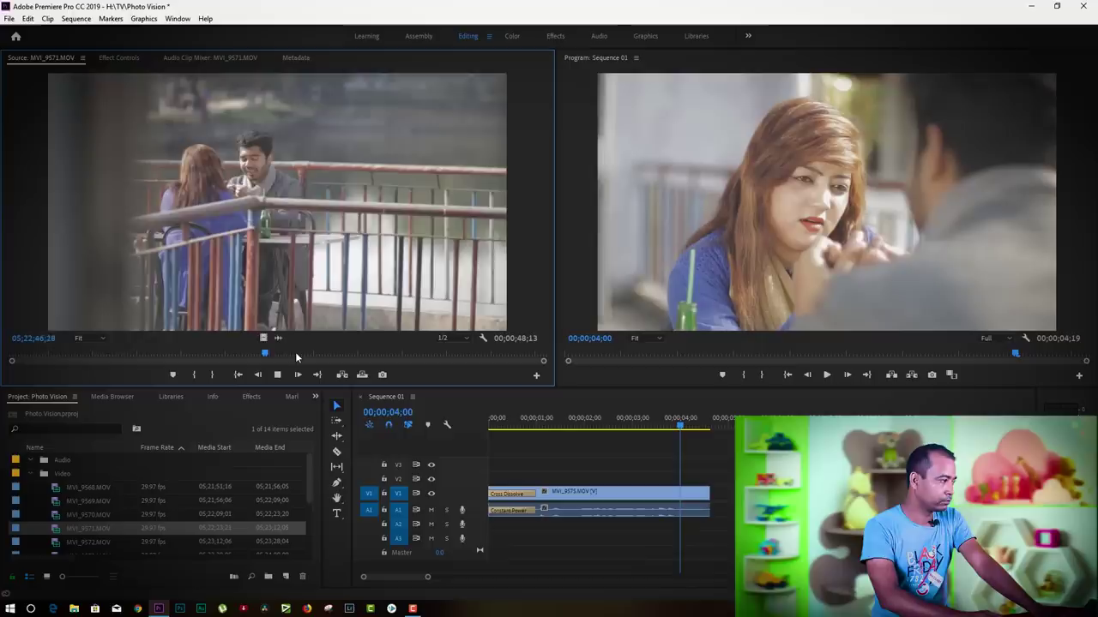
{"action": "left_click", "coordinate": [262, 353]}
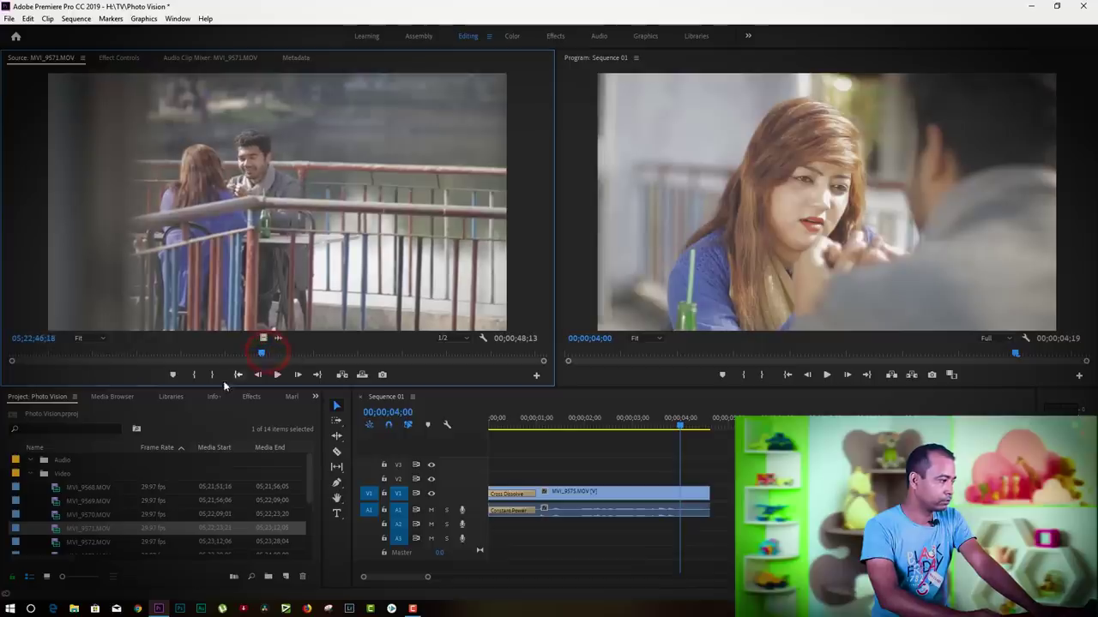
{"action": "left_click", "coordinate": [195, 375]}
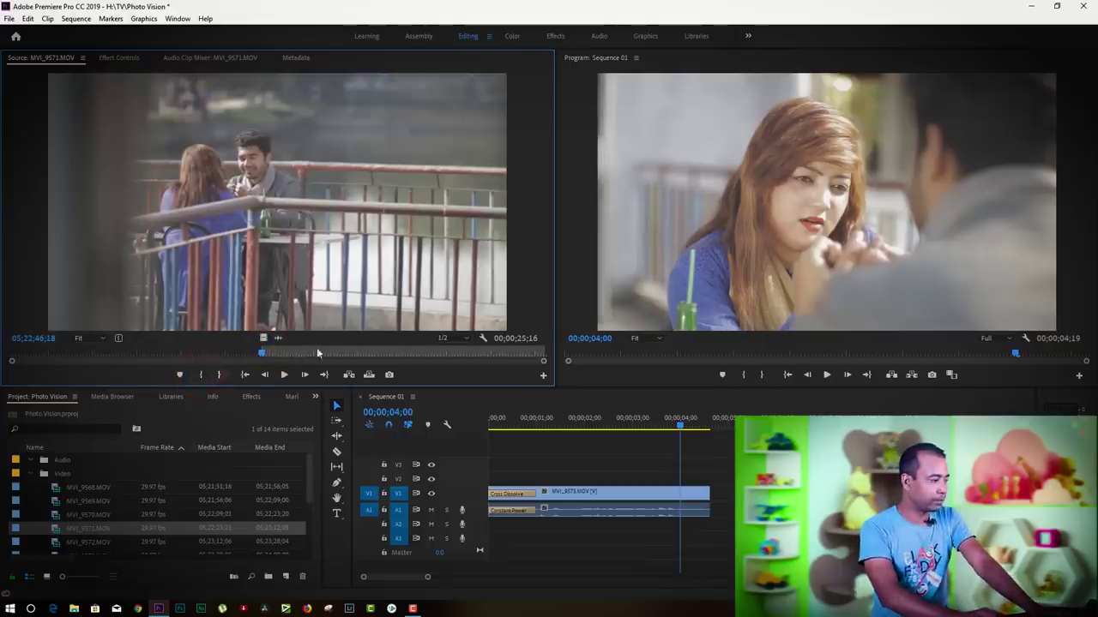
Mark the out point at 05;22;49;28 and place the 00;00;03;11 section after MVI_9575.
{"action": "key", "text": "space"}
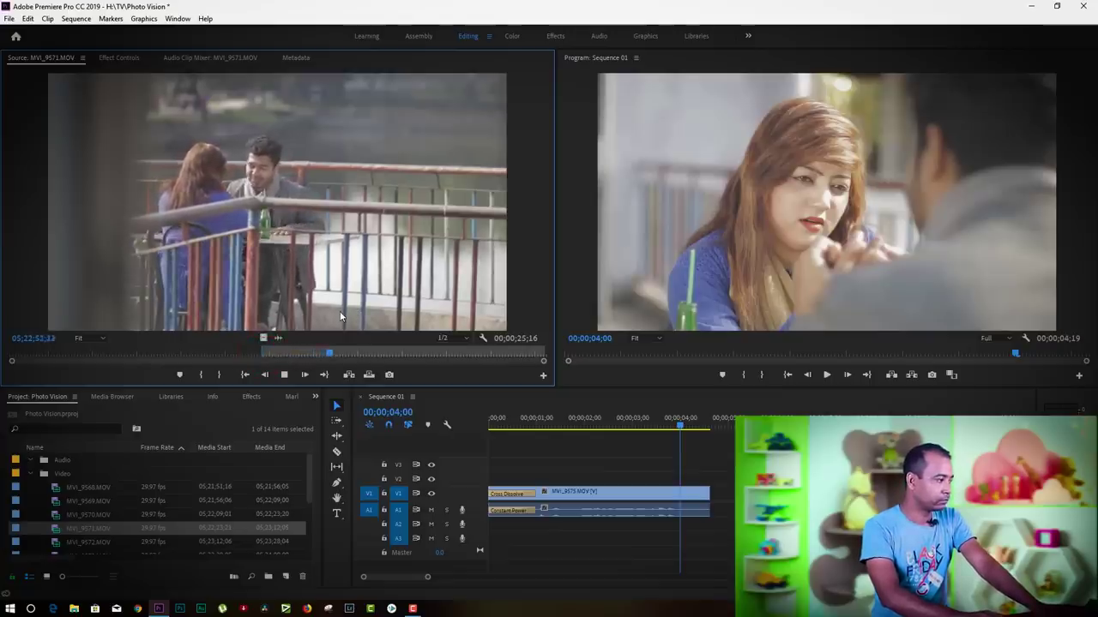
{"action": "left_click", "coordinate": [289, 355]}
{"action": "left_click_drag", "start_coordinate": [289, 355], "coordinate": [262, 355]}
{"action": "key", "text": "space"}
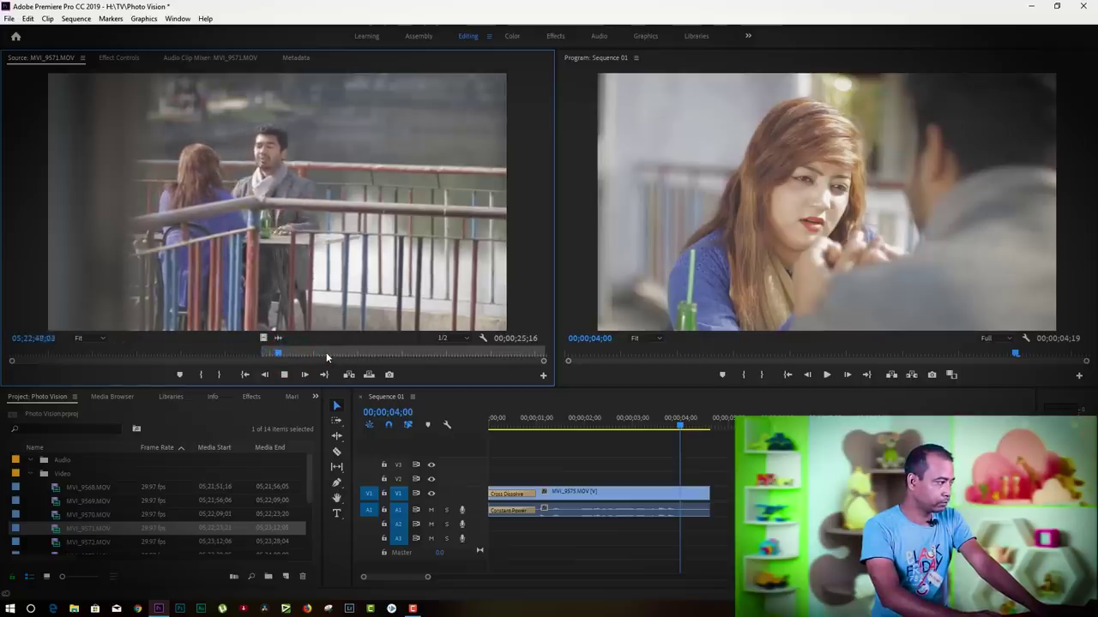
{"action": "key", "text": "space"}
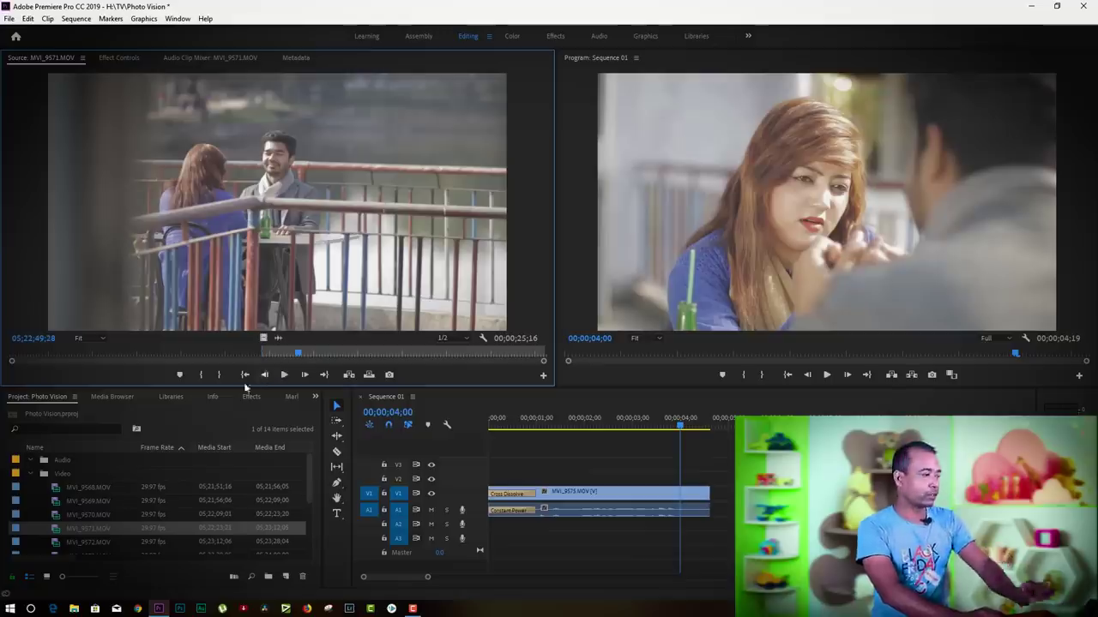
{"action": "left_click", "coordinate": [220, 375]}
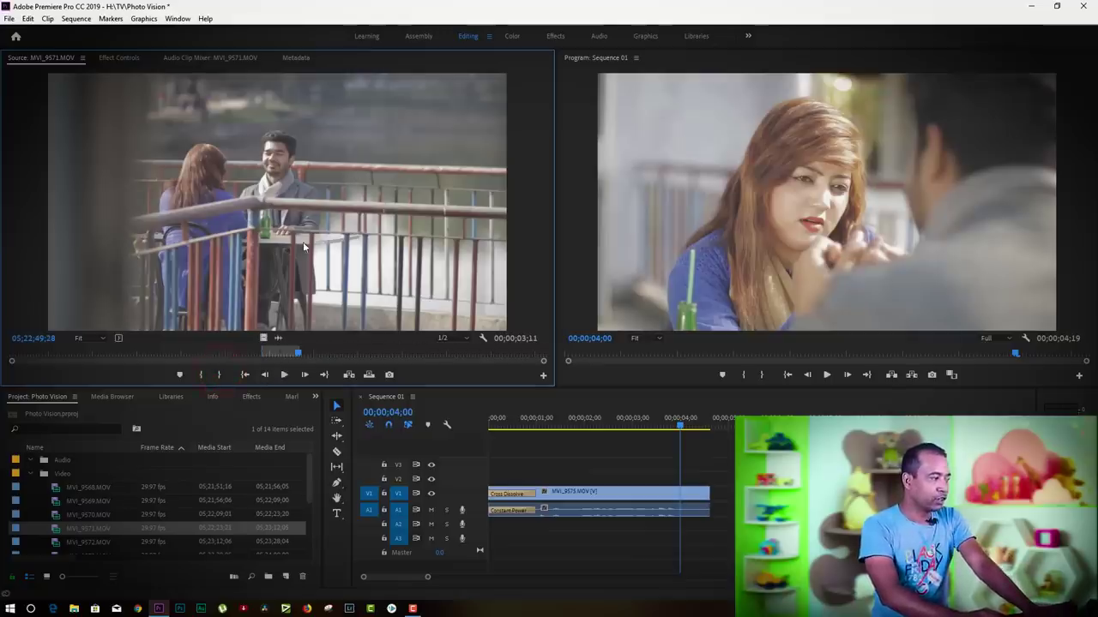
{"action": "left_click_drag", "start_coordinate": [236, 189], "coordinate": [720, 502]}
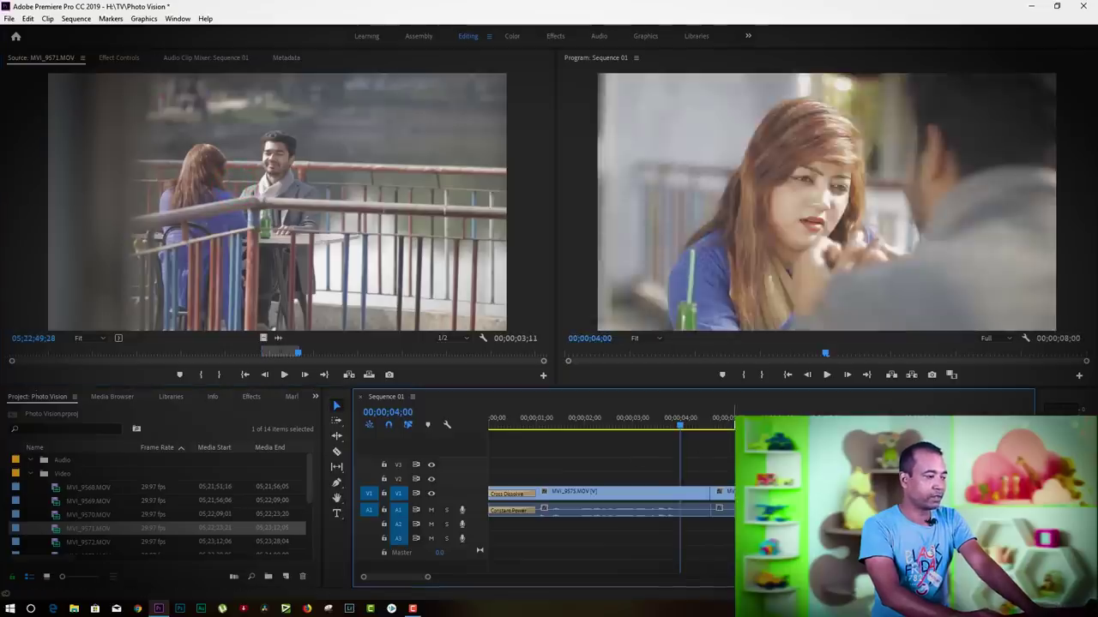
{"action": "left_click", "coordinate": [712, 417]}
{"action": "key", "text": "Home"}
{"action": "key", "text": "space"}
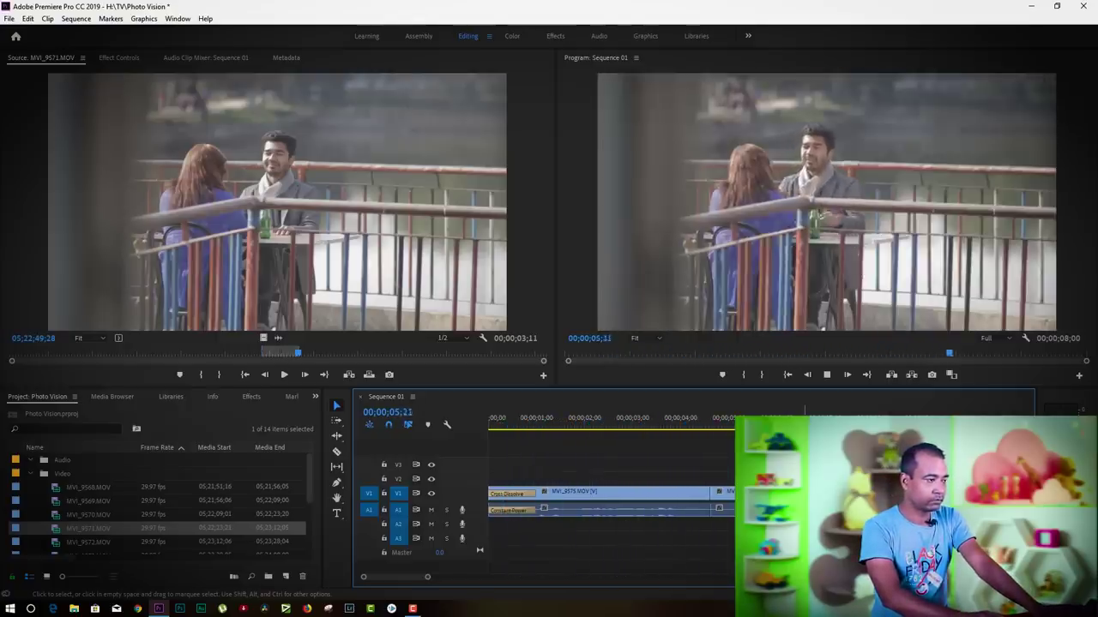
{"action": "left_click", "coordinate": [729, 460]}
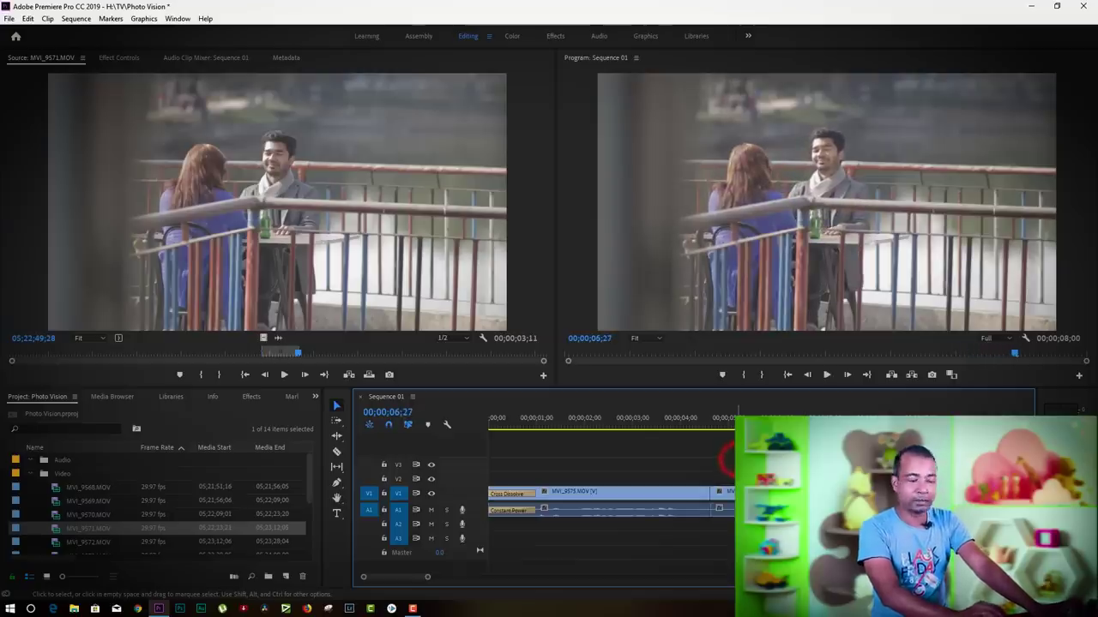
{"action": "key", "text": "Home"}
{"action": "left_click", "coordinate": [664, 441]}
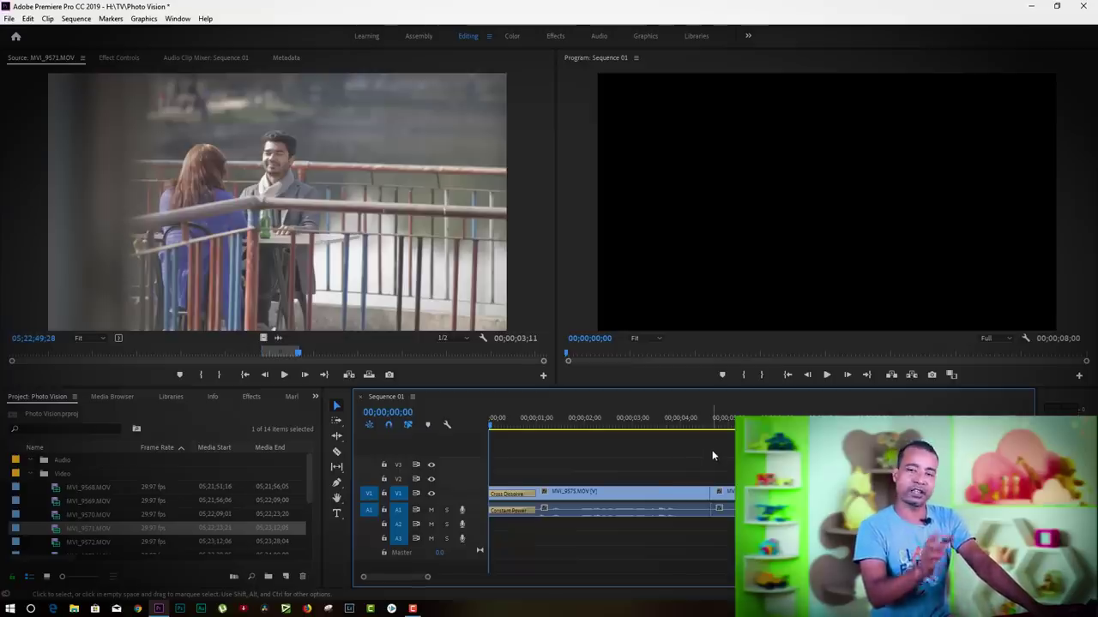
{"action": "key", "text": "space"}
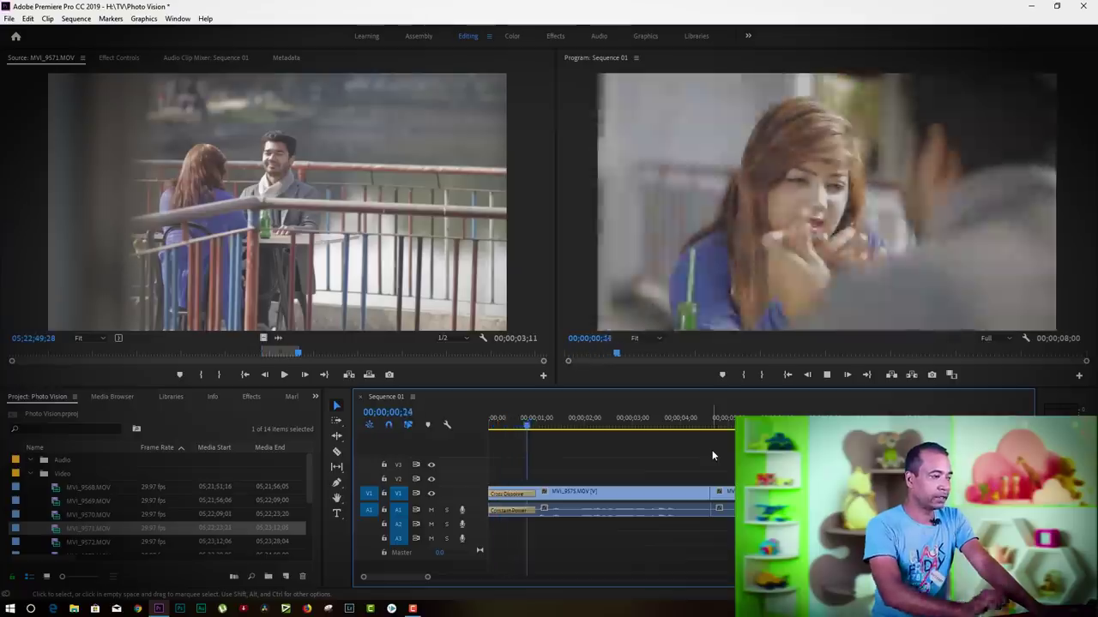
{"action": "left_click", "coordinate": [712, 450]}
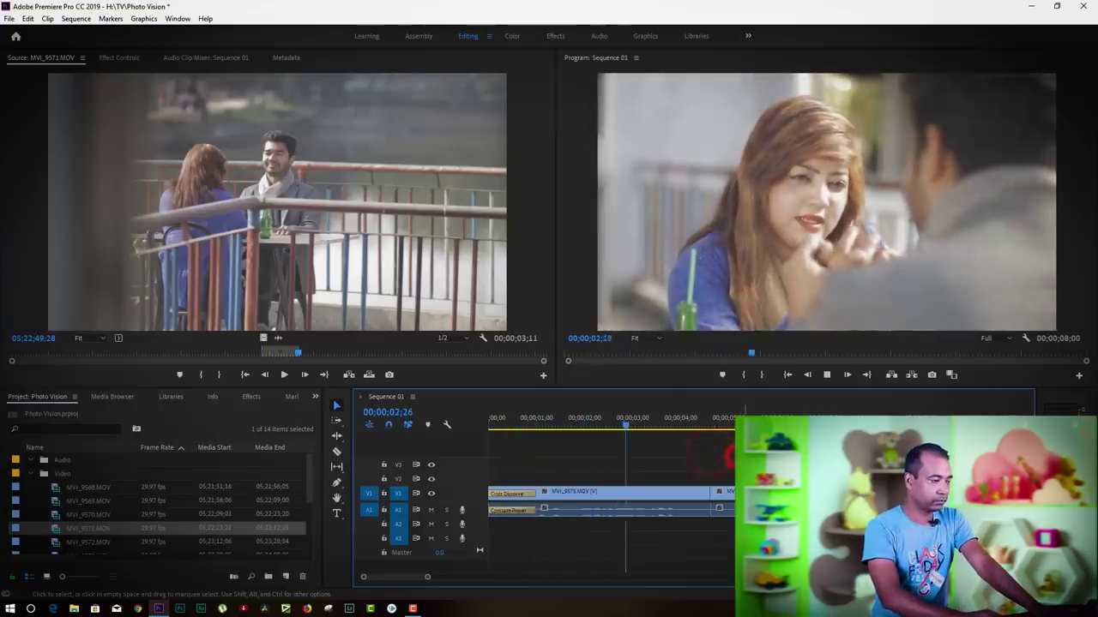
{"action": "key", "text": "space"}
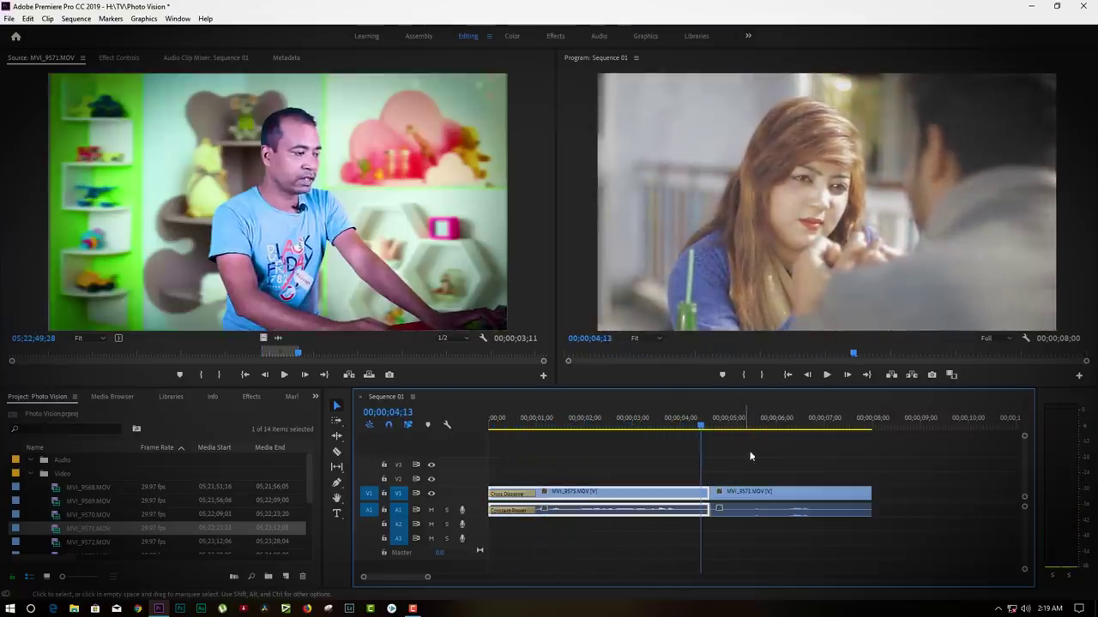
Trim MVI_9575.MOV's end back to 00;00;04;02 and bring up the resulting gap's options.
{"action": "left_click", "coordinate": [684, 422]}
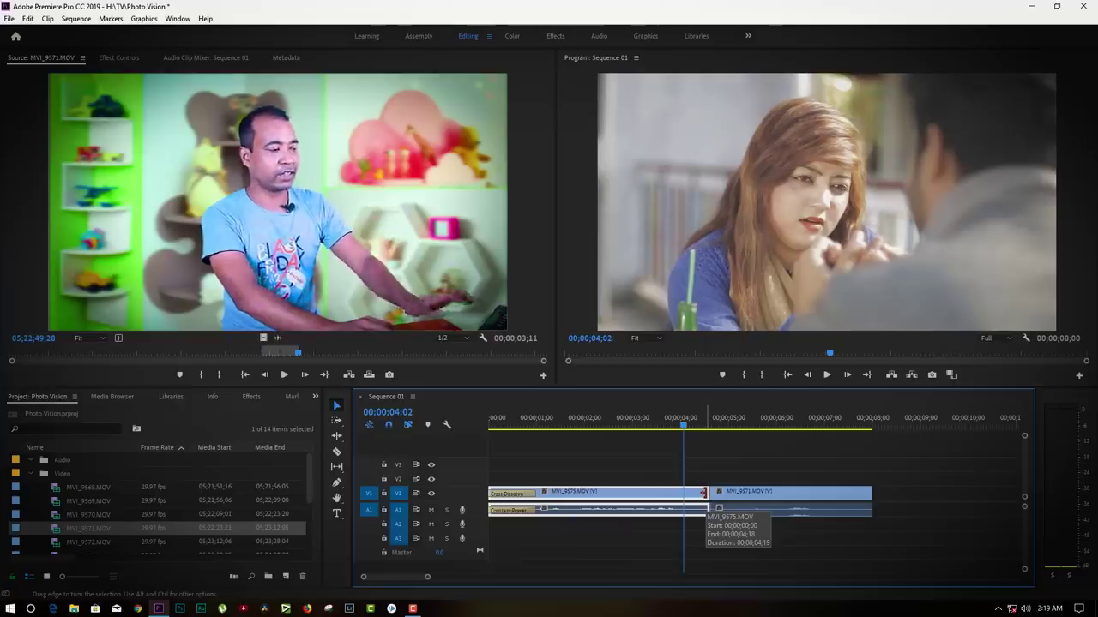
{"action": "left_click_drag", "start_coordinate": [703, 493], "coordinate": [684, 493]}
{"action": "left_click", "coordinate": [717, 478]}
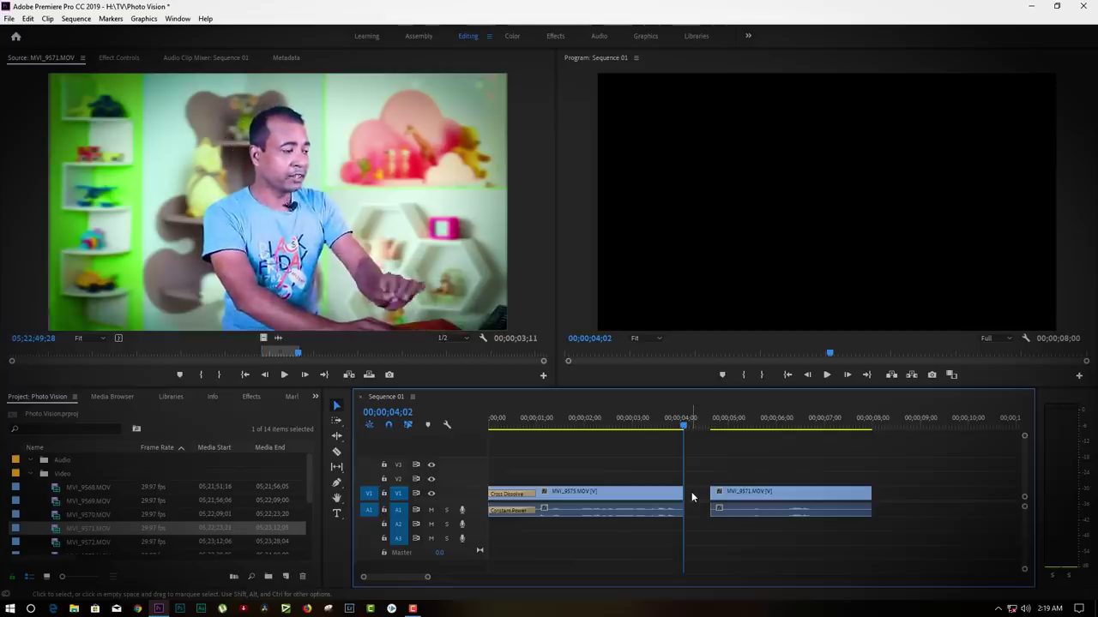
{"action": "right_click", "coordinate": [692, 495]}
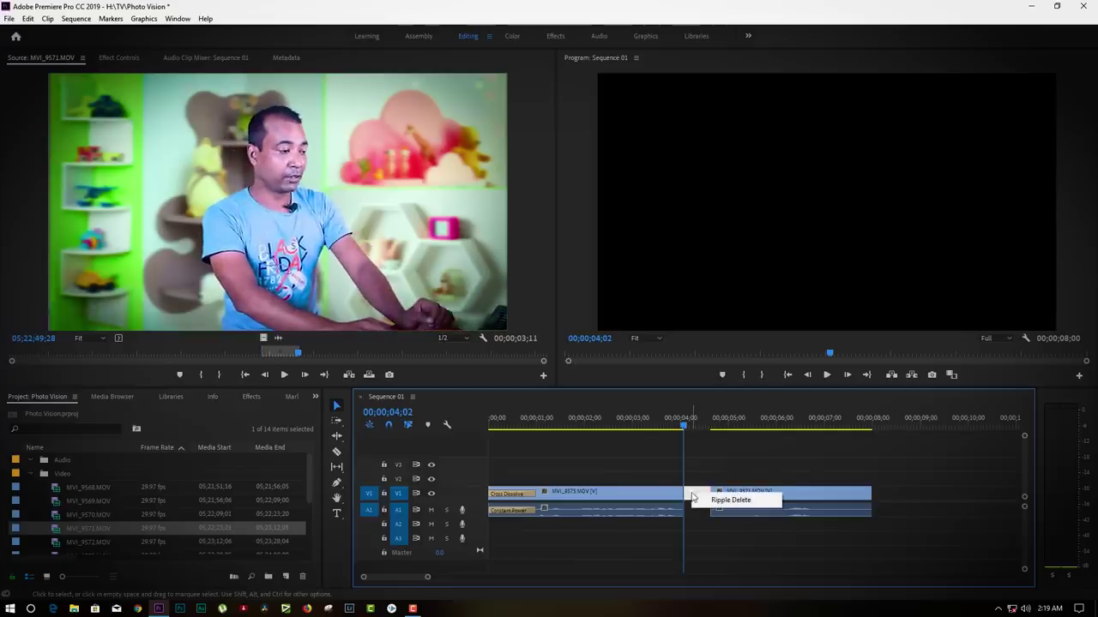
Close the gap so MVI_9571.MOV follows MVI_9575 directly, and play from the start.
{"action": "left_click", "coordinate": [739, 501]}
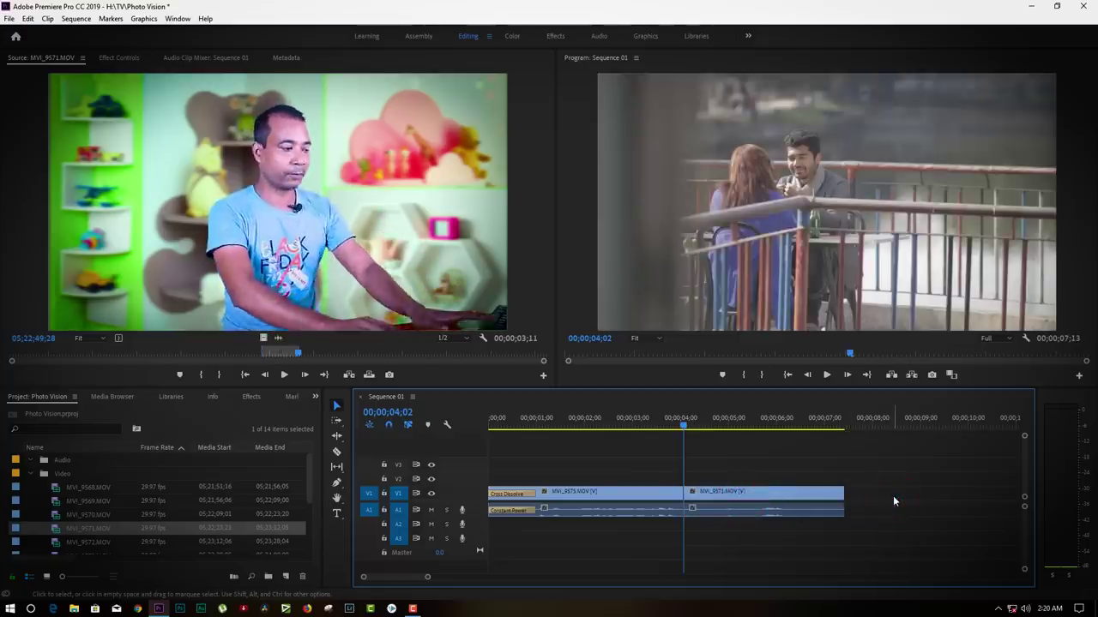
{"action": "left_click", "coordinate": [551, 421]}
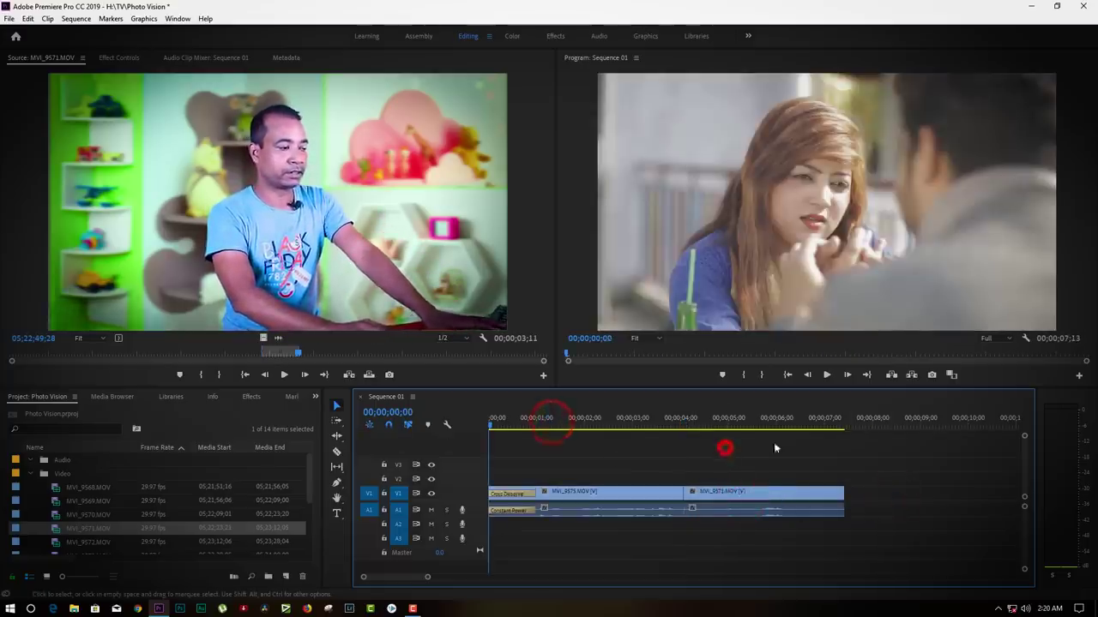
{"action": "left_click", "coordinate": [725, 444]}
{"action": "key", "text": "Home"}
{"action": "key", "text": "space"}
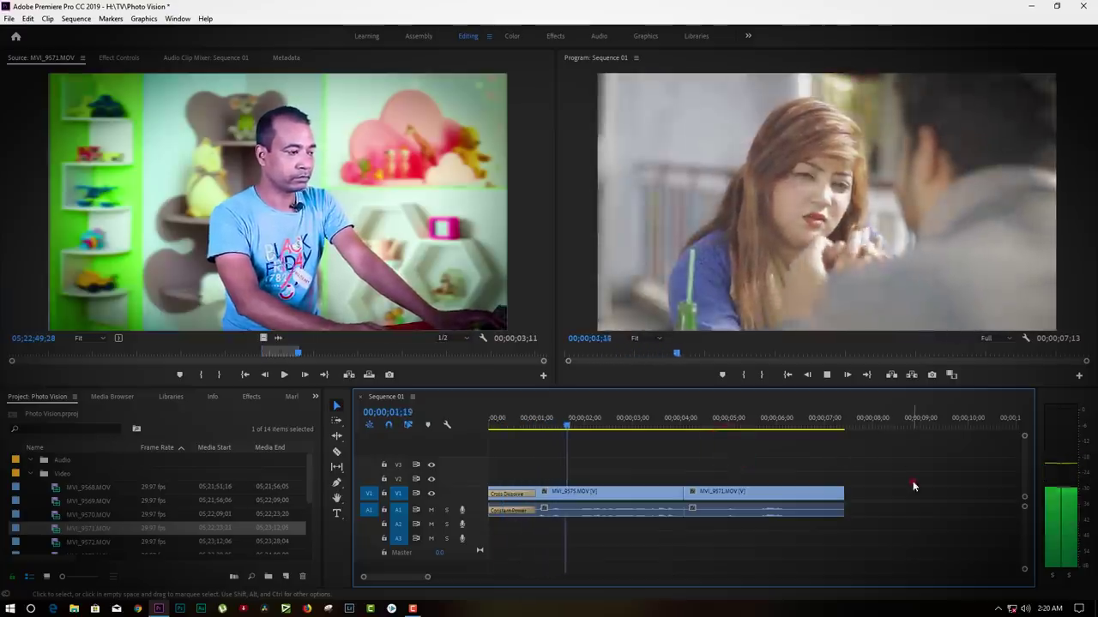
Trim 17 frames off MVI_9571.MOV's end so the sequence runs 00;00;06;26, and render previews.
{"action": "left_click", "coordinate": [901, 485]}
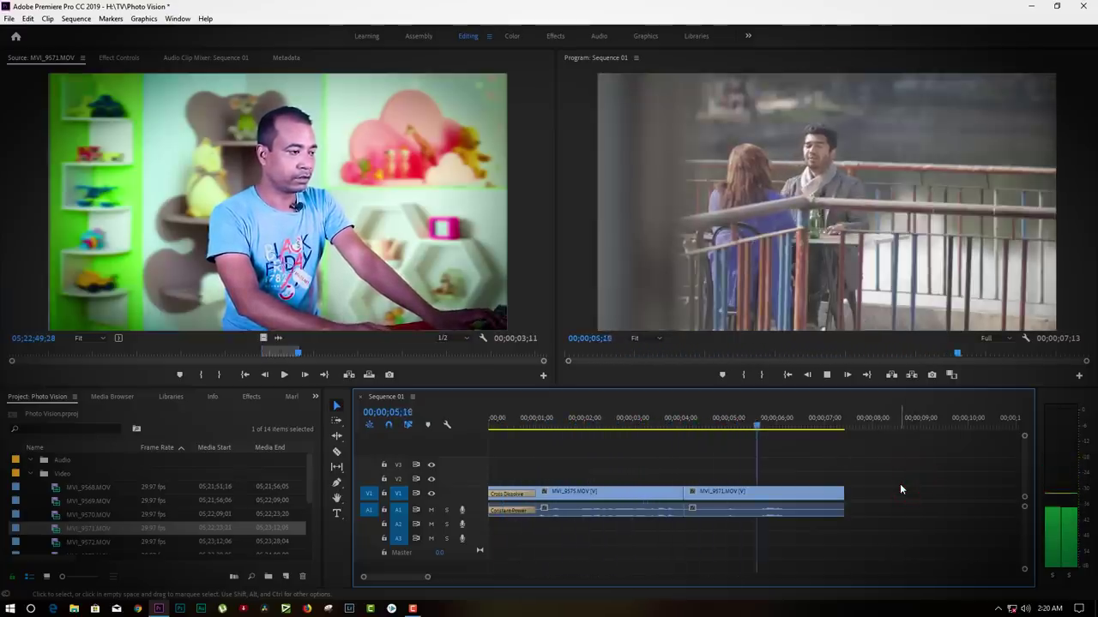
{"action": "key", "text": "space"}
{"action": "key", "text": "d"}
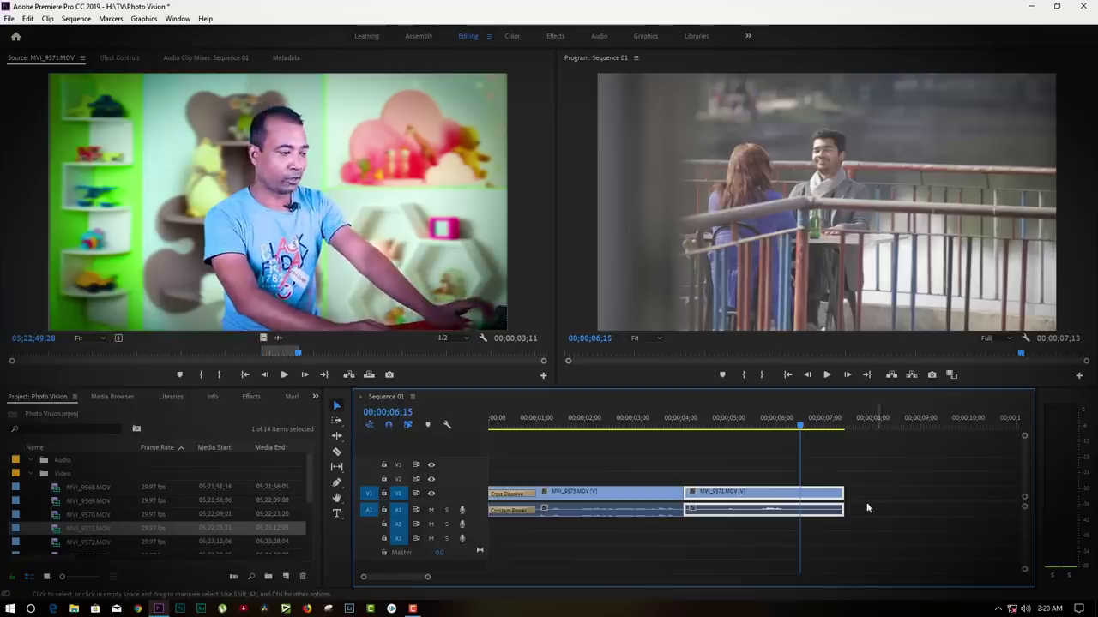
{"action": "left_click_drag", "start_coordinate": [840, 493], "coordinate": [816, 494]}
{"action": "left_click", "coordinate": [862, 494]}
{"action": "key", "text": "Return"}
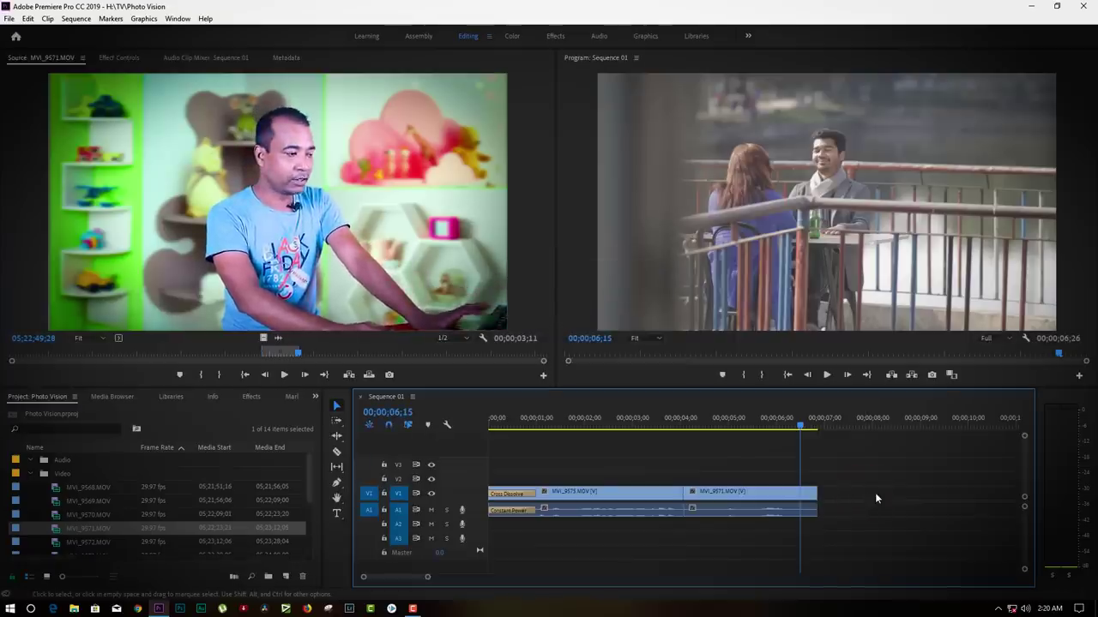
{"action": "scroll", "coordinate": [875, 493], "scroll_direction": "down", "scroll_amount": 2}
{"action": "left_click", "coordinate": [819, 489]}
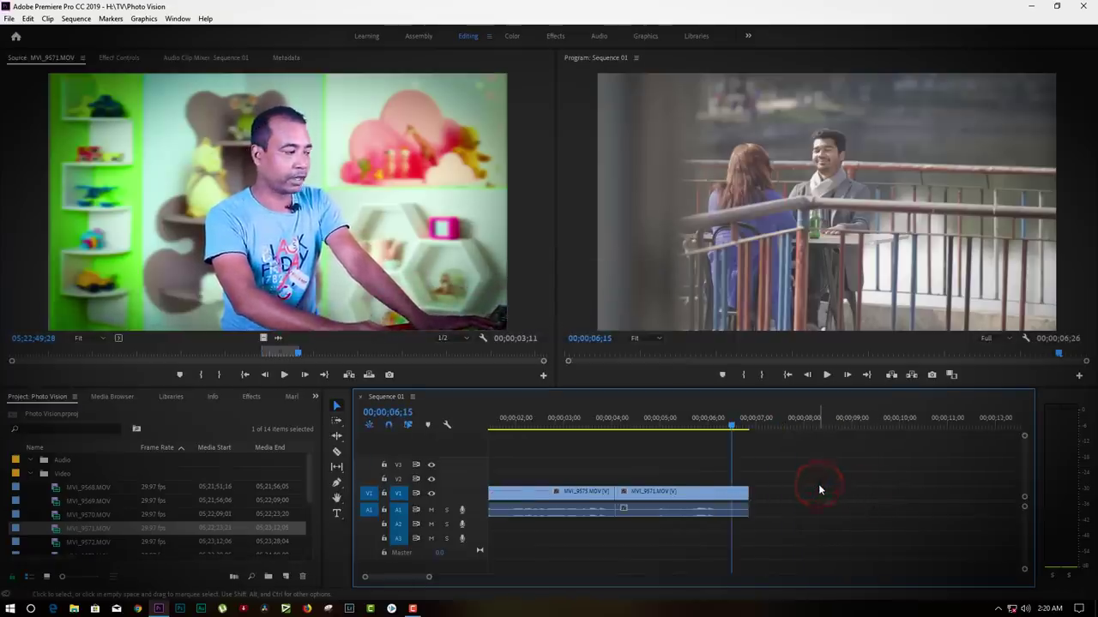
{"action": "scroll", "coordinate": [819, 489], "scroll_direction": "down", "scroll_amount": 2}
{"action": "left_click", "coordinate": [818, 489]}
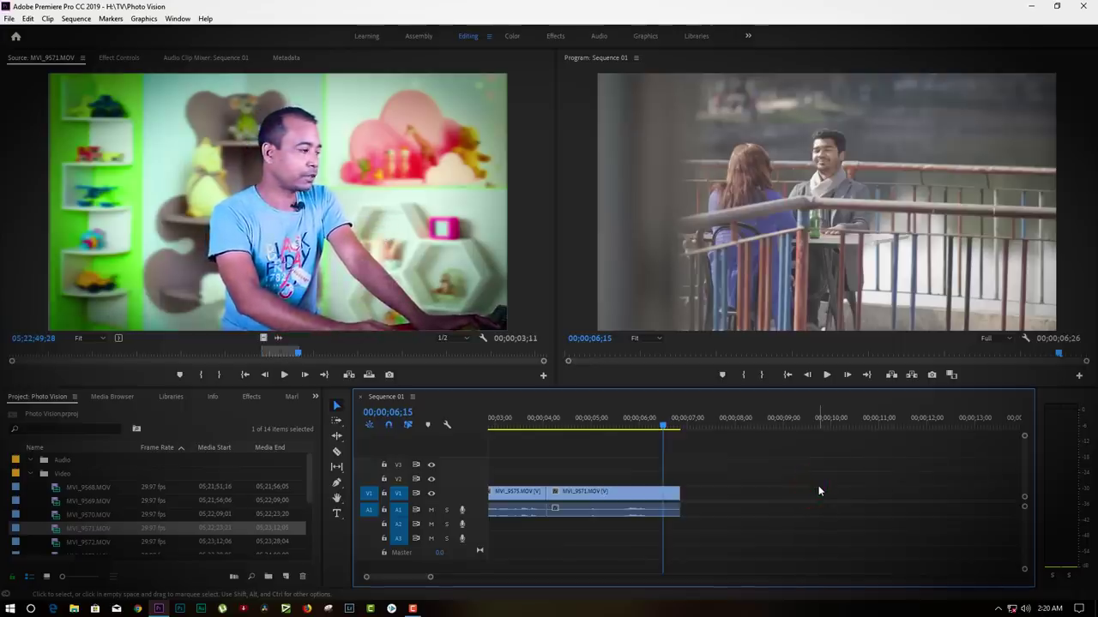
{"action": "scroll", "coordinate": [146, 528], "scroll_direction": "down", "scroll_amount": 2}
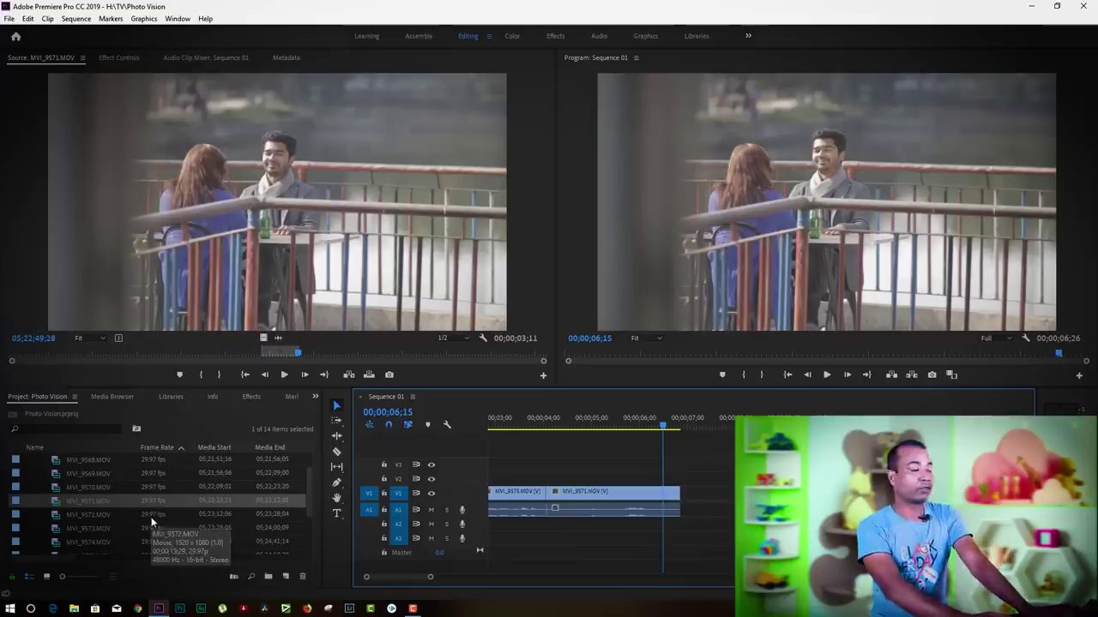
Preview clips MVI_9572 through MVI_9575 in the Source monitor.
{"action": "left_click", "coordinate": [739, 505]}
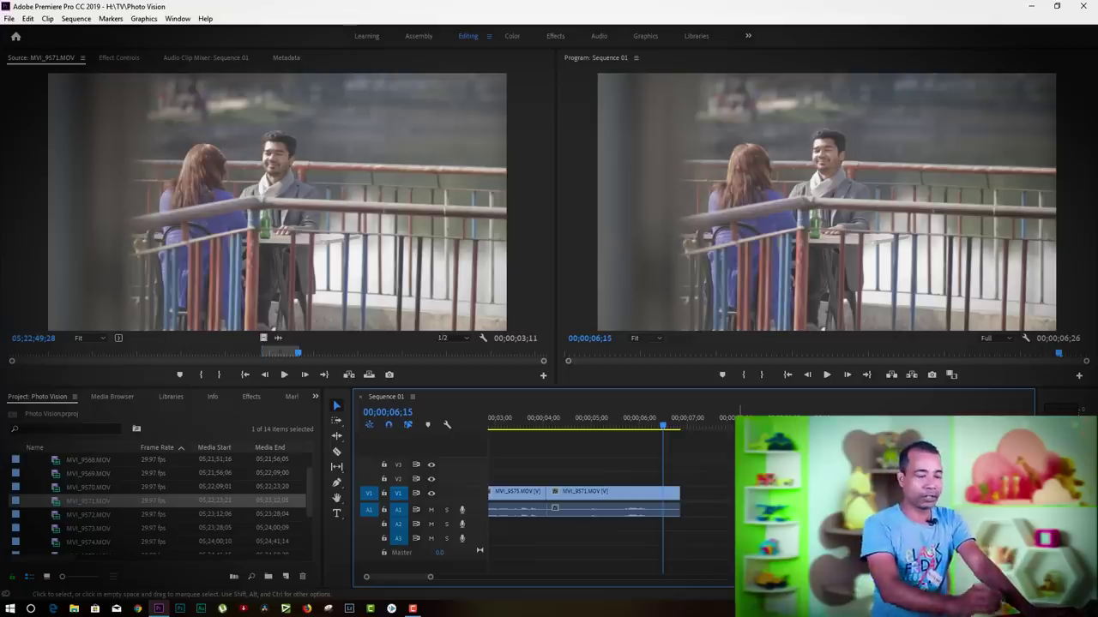
{"action": "double_click", "coordinate": [54, 516]}
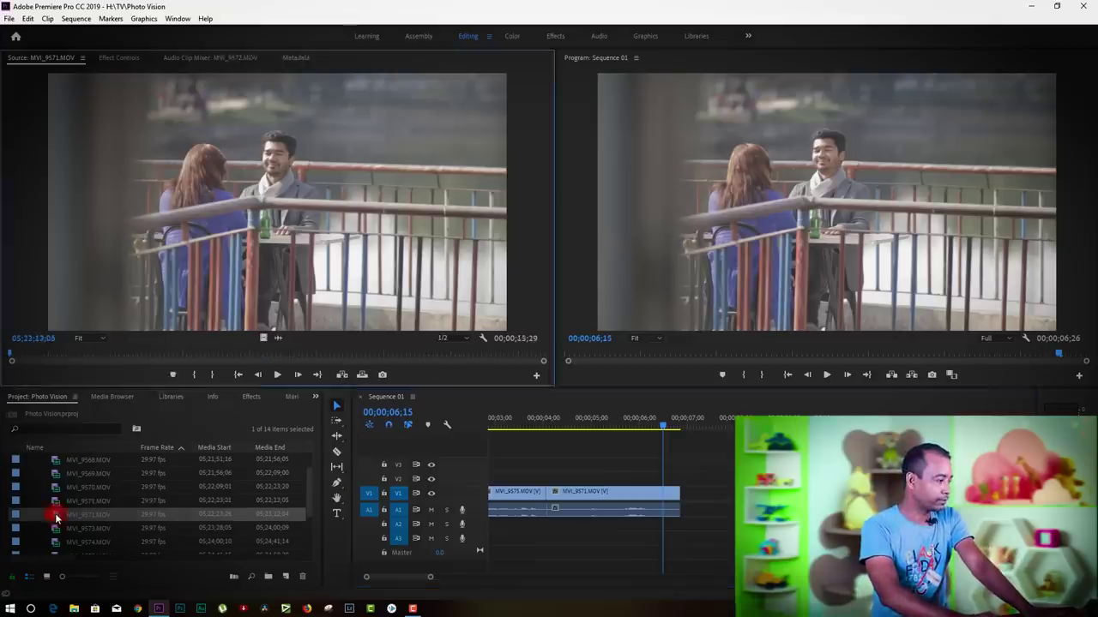
{"action": "scroll", "coordinate": [76, 525], "scroll_direction": "down", "scroll_amount": 1}
{"action": "double_click", "coordinate": [60, 487]}
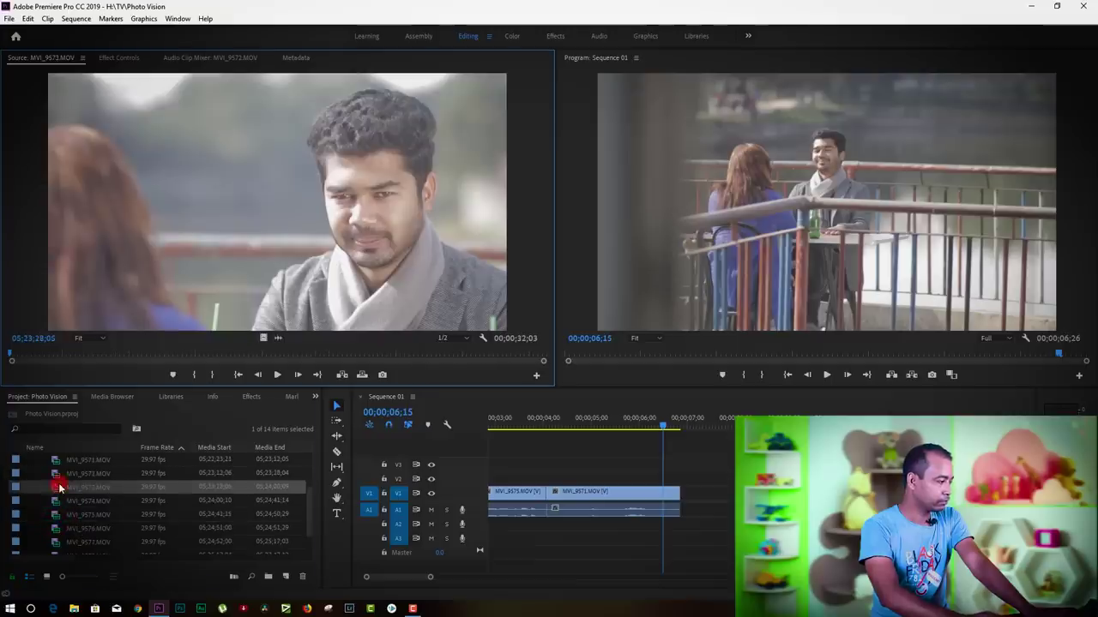
{"action": "double_click", "coordinate": [55, 500]}
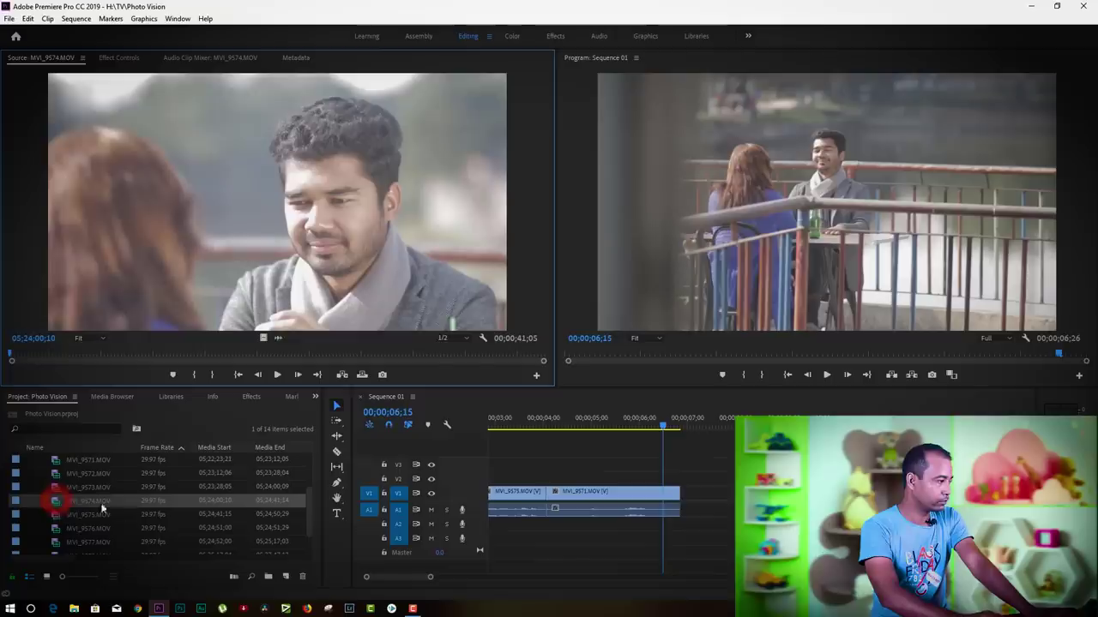
{"action": "double_click", "coordinate": [54, 514]}
{"action": "scroll", "coordinate": [114, 495], "scroll_direction": "down", "scroll_amount": 1}
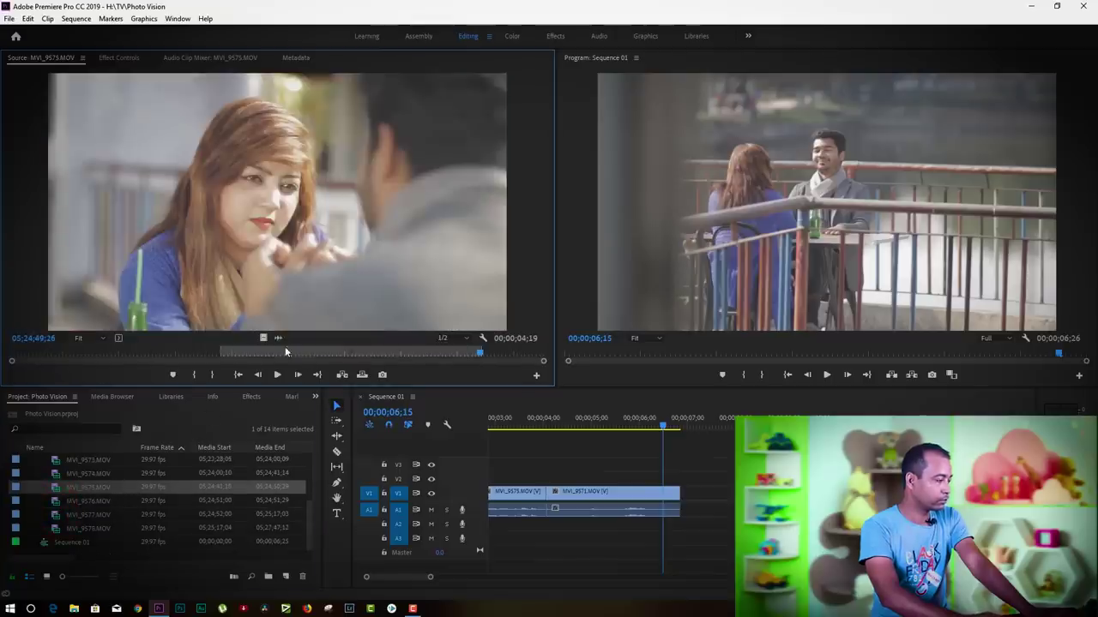
{"action": "left_click_drag", "start_coordinate": [286, 351], "coordinate": [184, 353]}
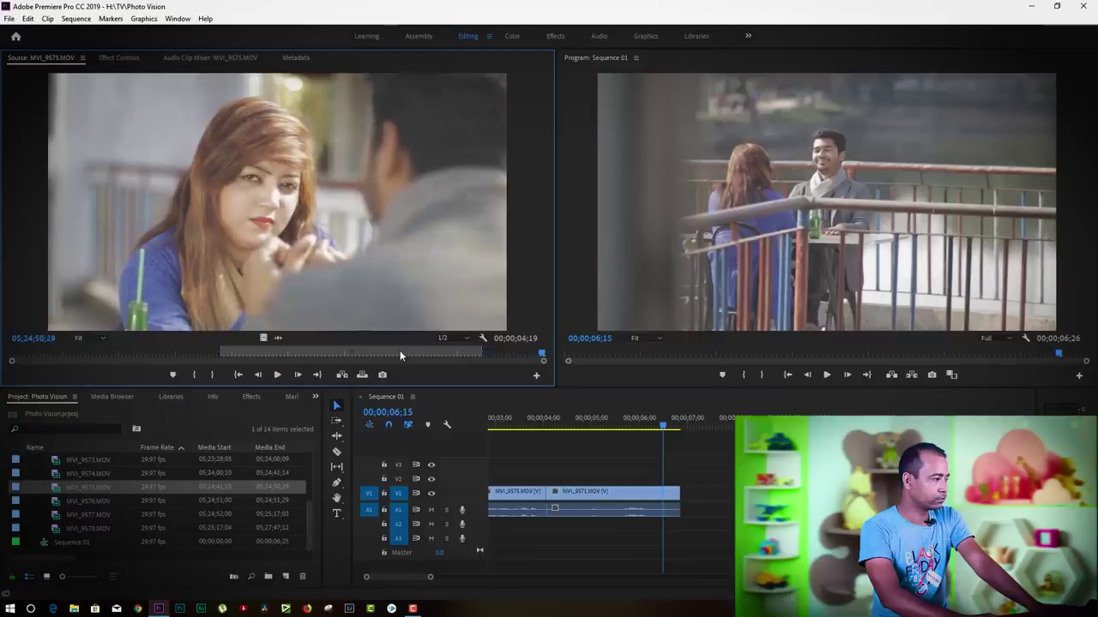
Play MVI_9576, then load and play MVI_9577.MOV.
{"action": "double_click", "coordinate": [55, 501]}
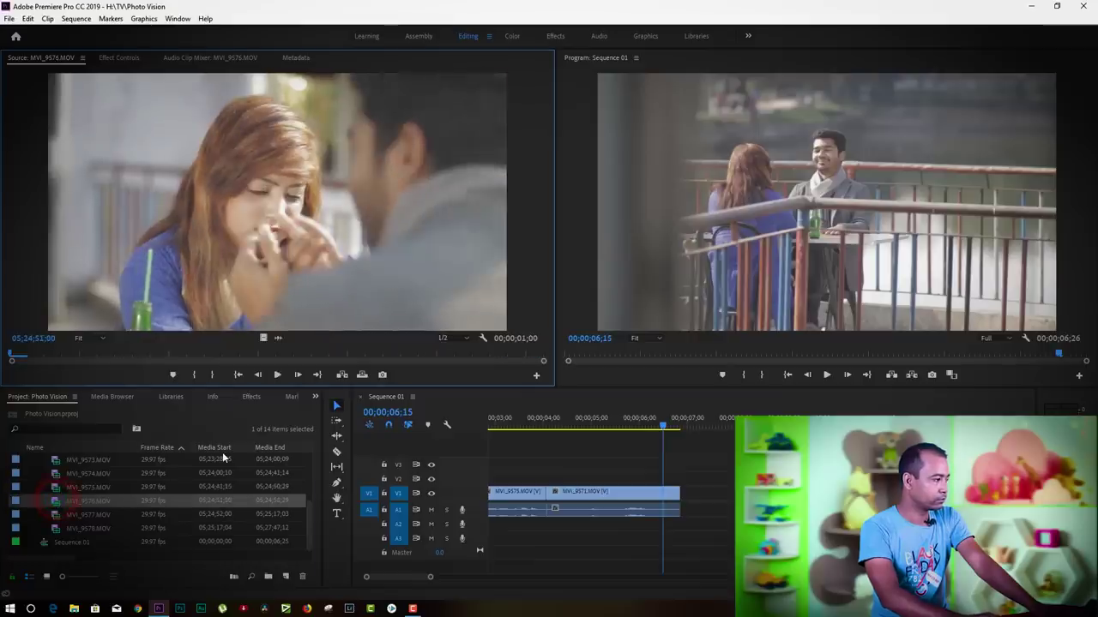
{"action": "key", "text": "space"}
{"action": "double_click", "coordinate": [43, 512]}
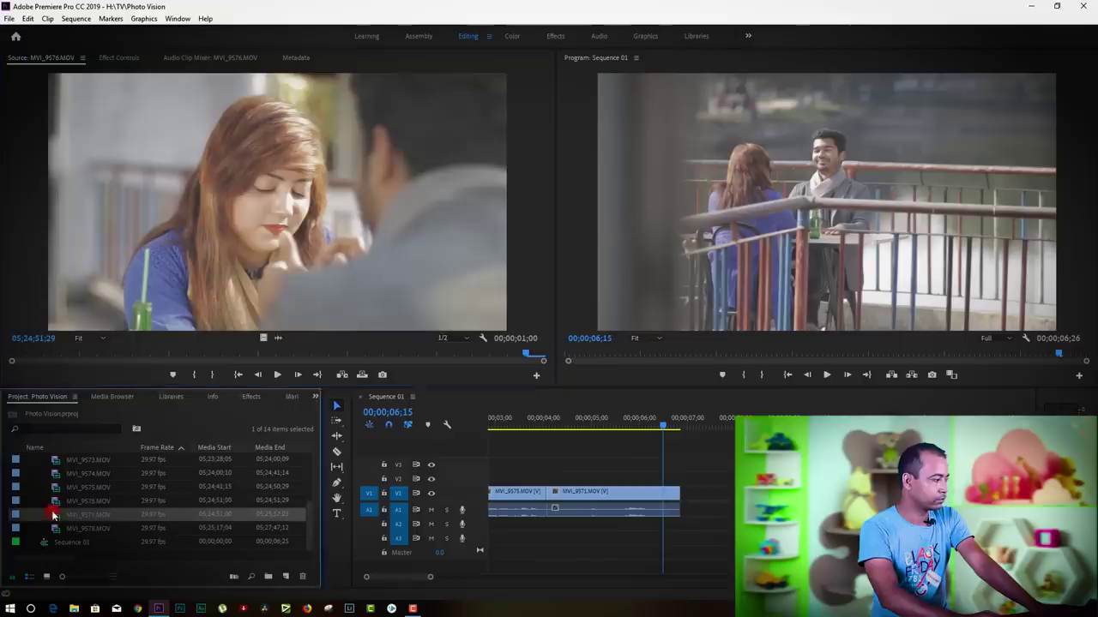
{"action": "key", "text": "space"}
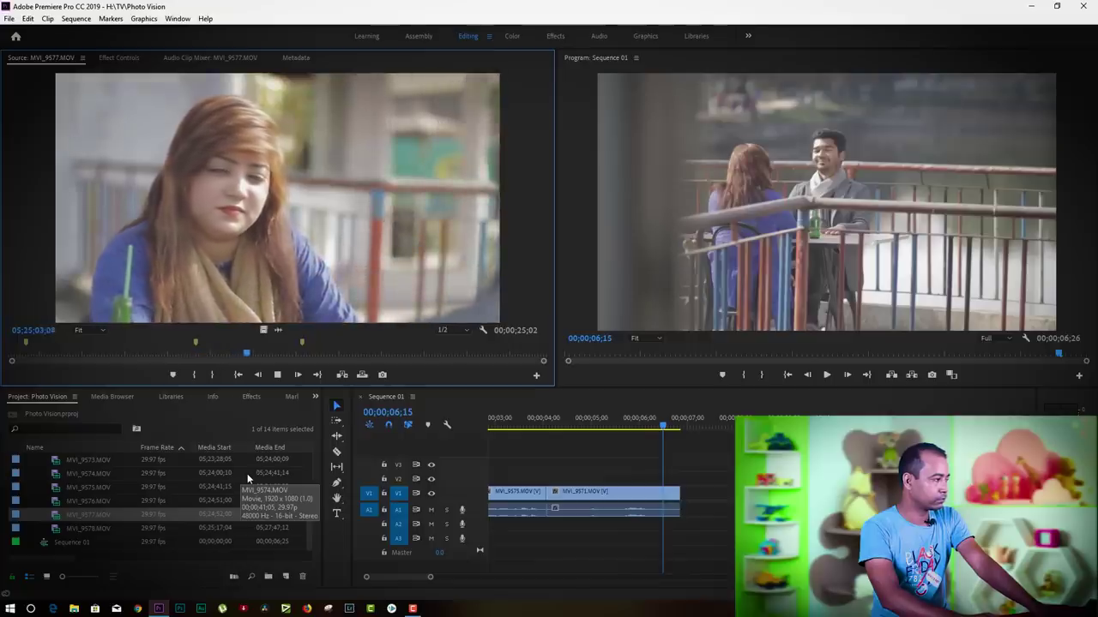
Mark a 00;00;03;21 range of MVI_9577.MOV and place it after MVI_9571 on V1.
{"action": "key", "text": "space"}
{"action": "left_click", "coordinate": [196, 352]}
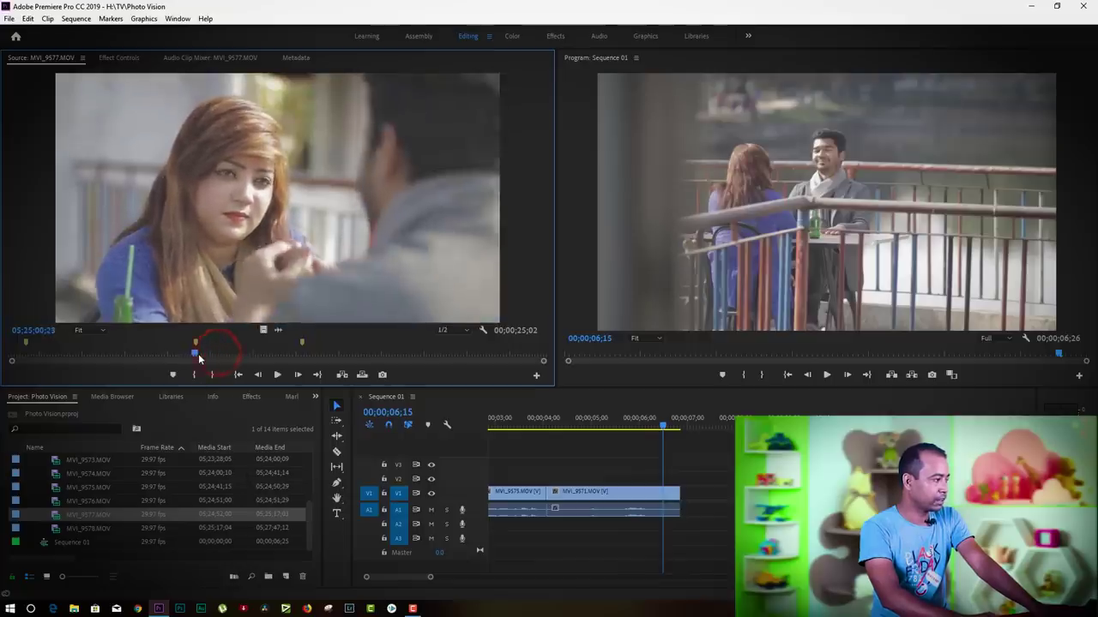
{"action": "left_click_drag", "start_coordinate": [199, 353], "coordinate": [223, 354]}
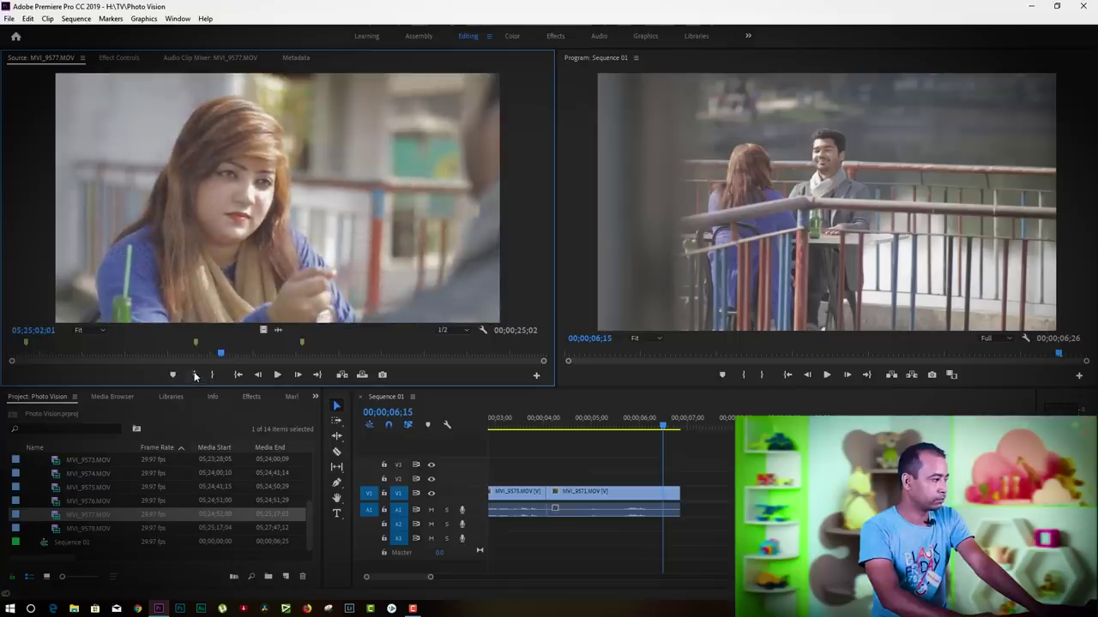
{"action": "left_click", "coordinate": [196, 374]}
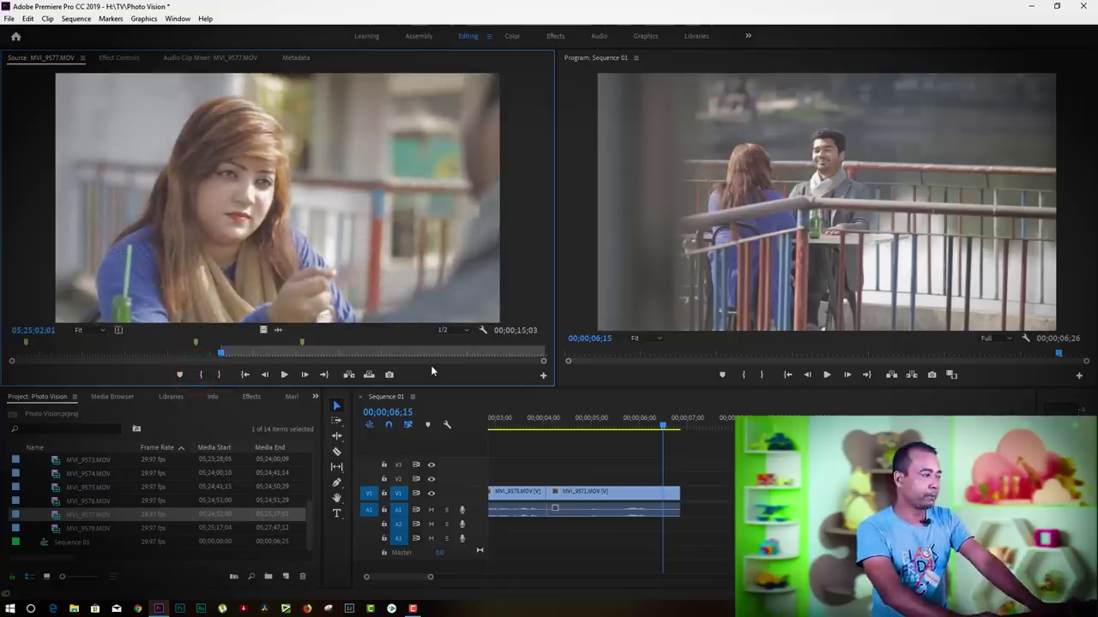
{"action": "left_click_drag", "start_coordinate": [220, 353], "coordinate": [301, 351]}
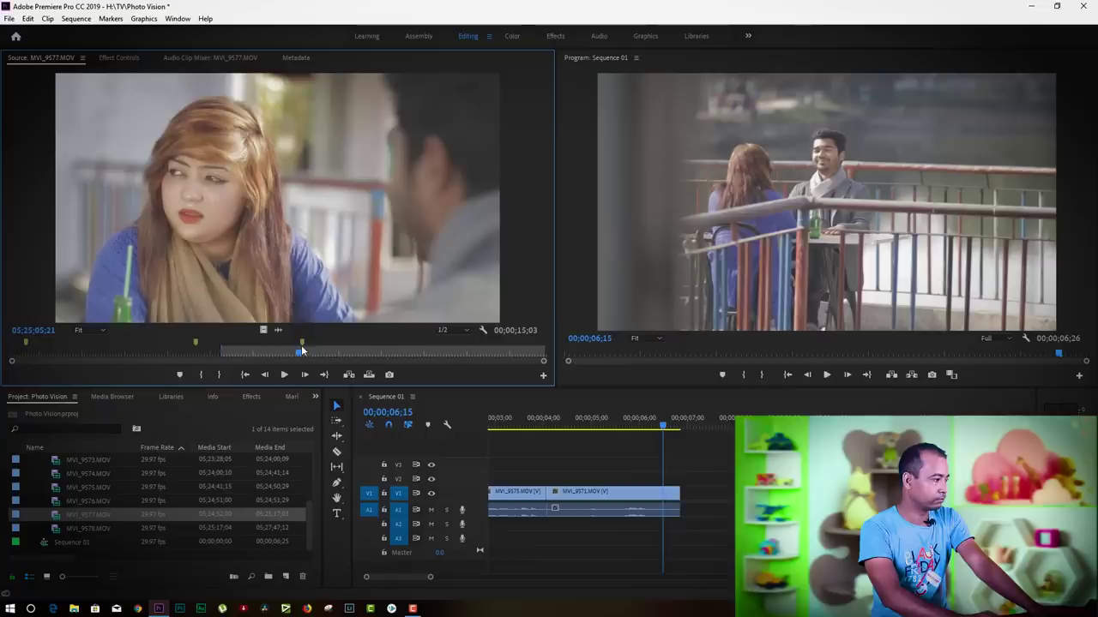
{"action": "left_click", "coordinate": [219, 375]}
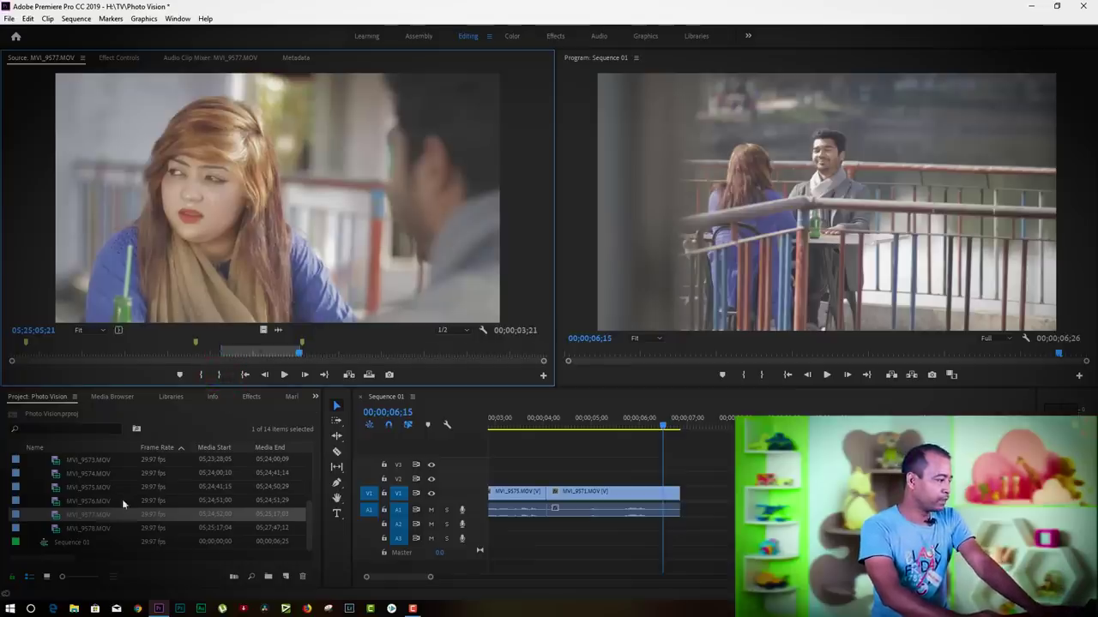
{"action": "left_click_drag", "start_coordinate": [71, 517], "coordinate": [682, 510]}
{"action": "left_click", "coordinate": [743, 455]}
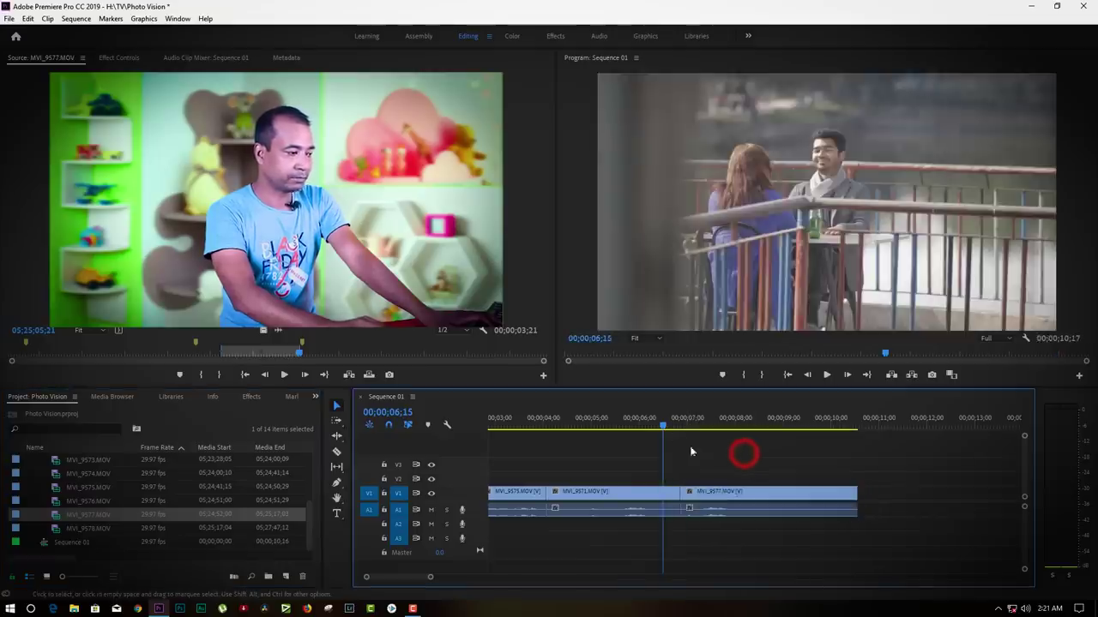
Unlink MVI_9577.MOV and delete its audio from A1, leaving only its video on V1.
{"action": "key", "text": "space"}
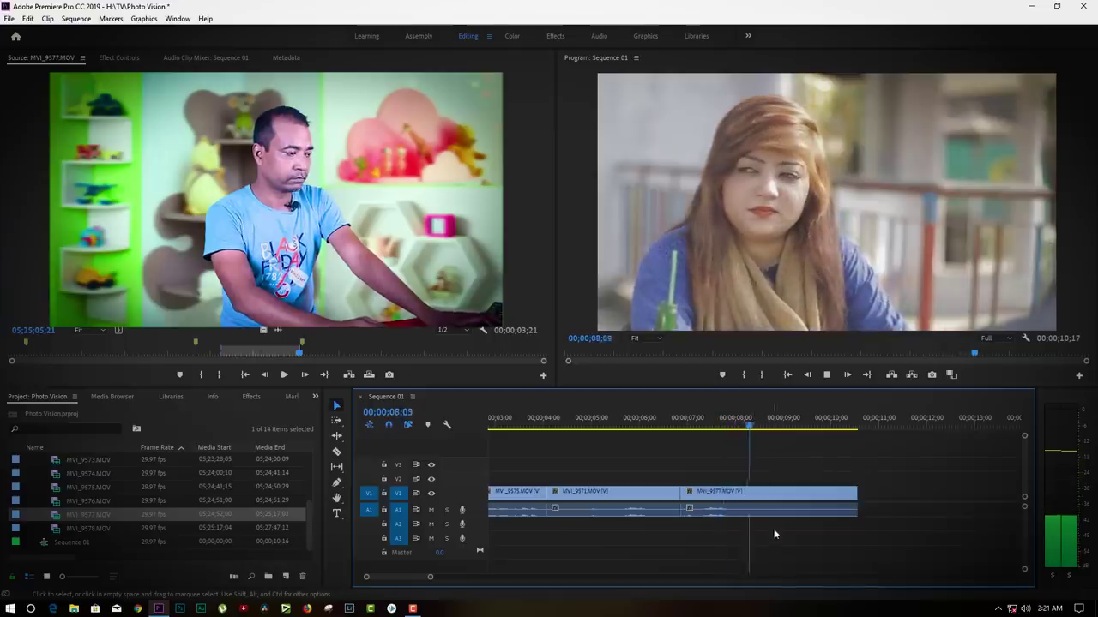
{"action": "left_click", "coordinate": [767, 496]}
{"action": "right_click", "coordinate": [771, 494]}
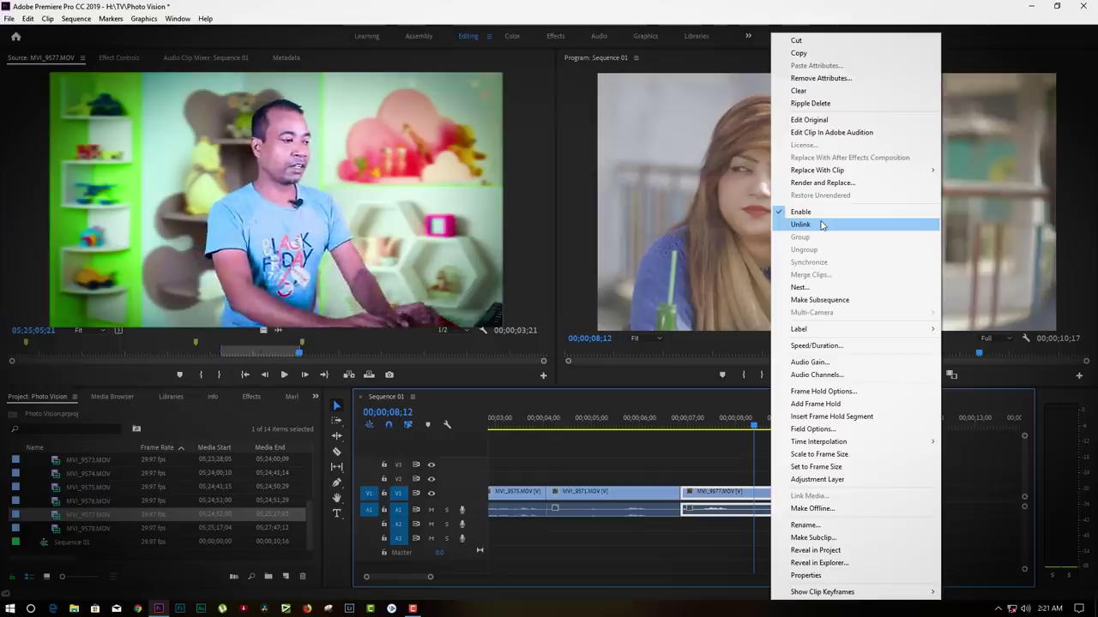
{"action": "left_click", "coordinate": [821, 225]}
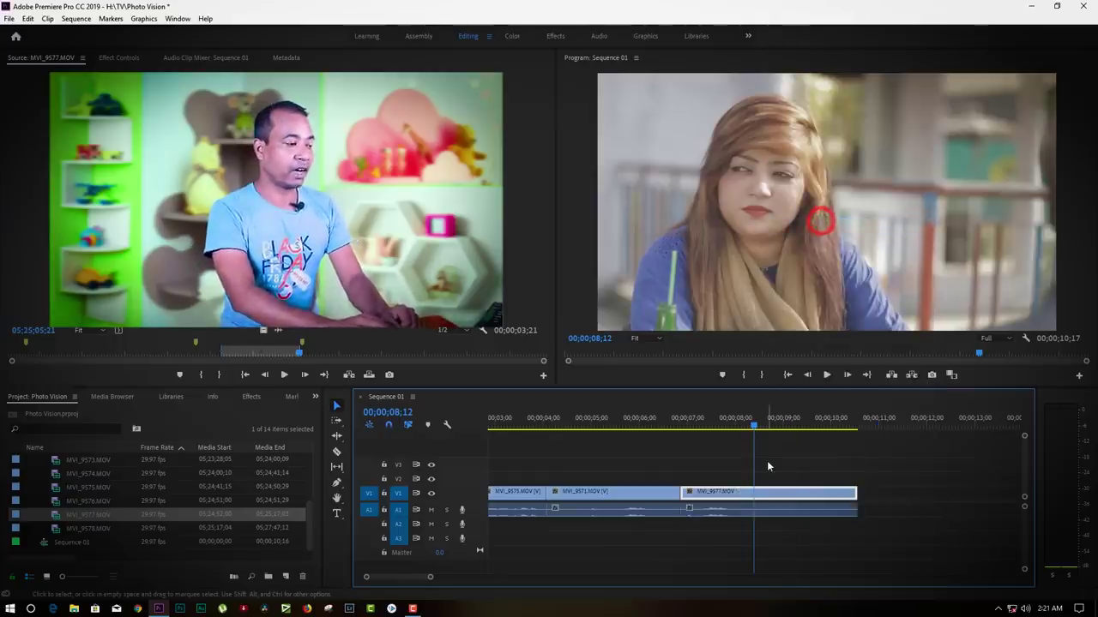
{"action": "left_click", "coordinate": [768, 514]}
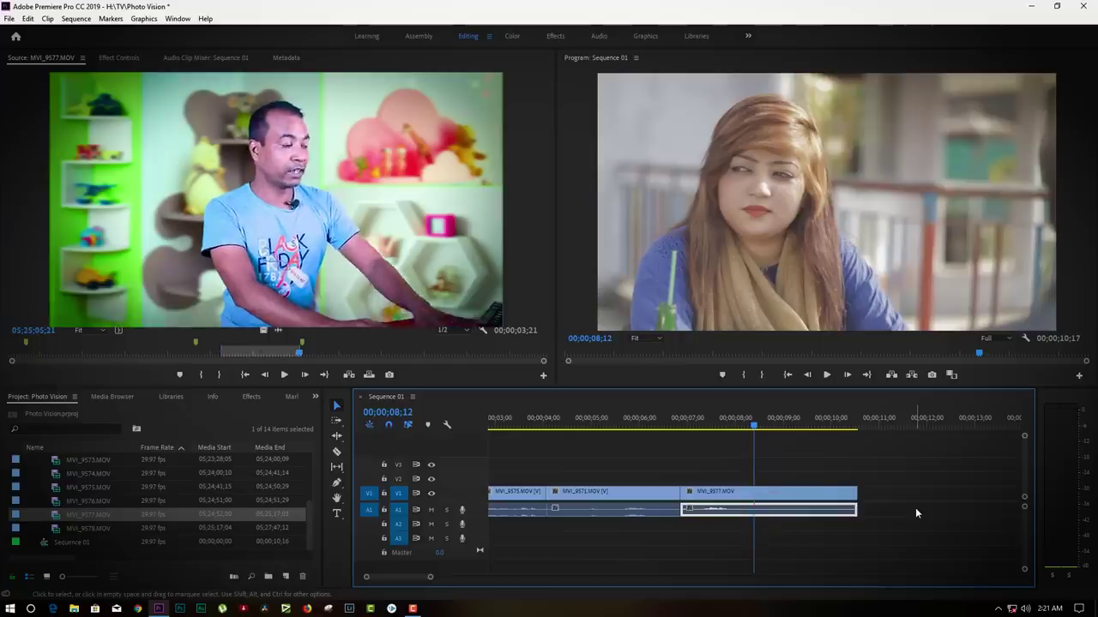
{"action": "key", "text": "Delete"}
{"action": "left_click", "coordinate": [916, 512]}
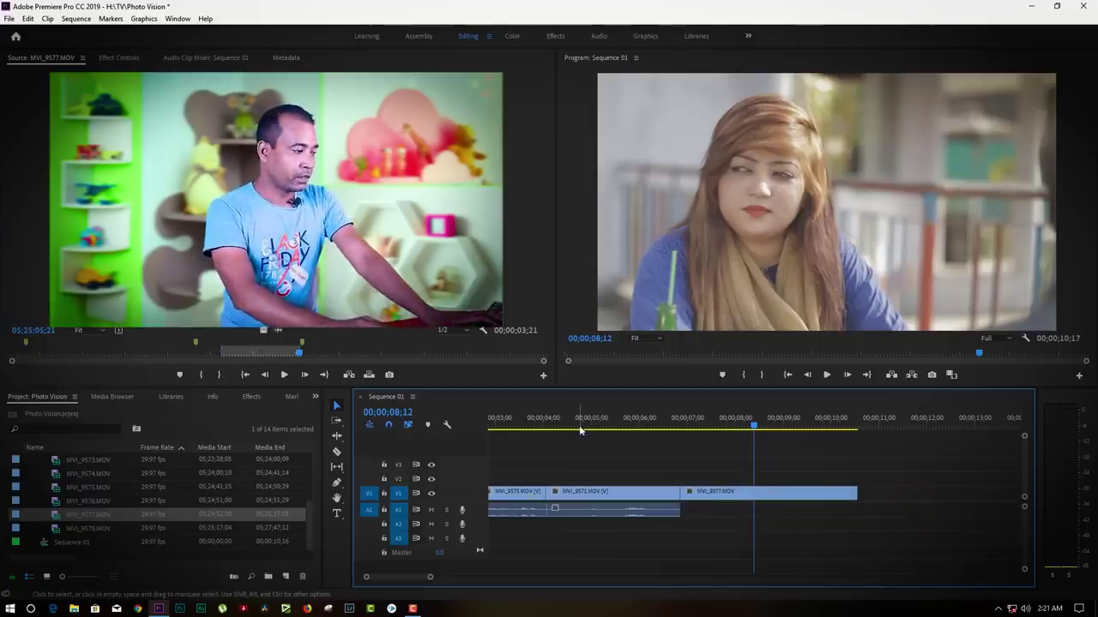
{"action": "left_click_drag", "start_coordinate": [580, 431], "coordinate": [491, 429]}
{"action": "left_click", "coordinate": [799, 545]}
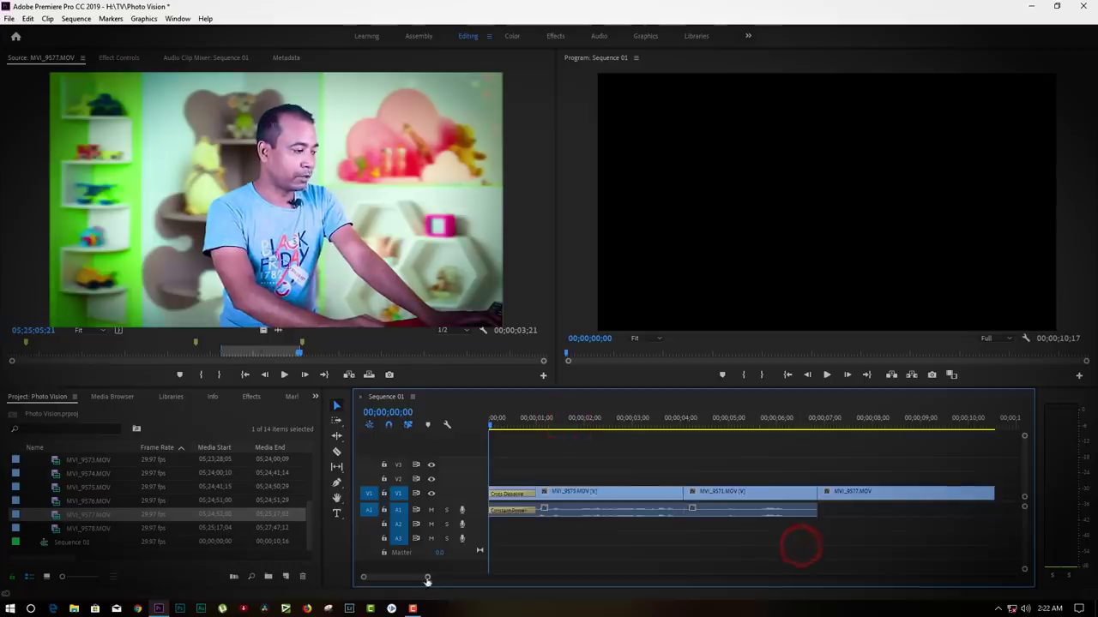
{"action": "left_click_drag", "start_coordinate": [427, 580], "coordinate": [458, 578]}
{"action": "left_click", "coordinate": [656, 532]}
{"action": "key", "text": "space"}
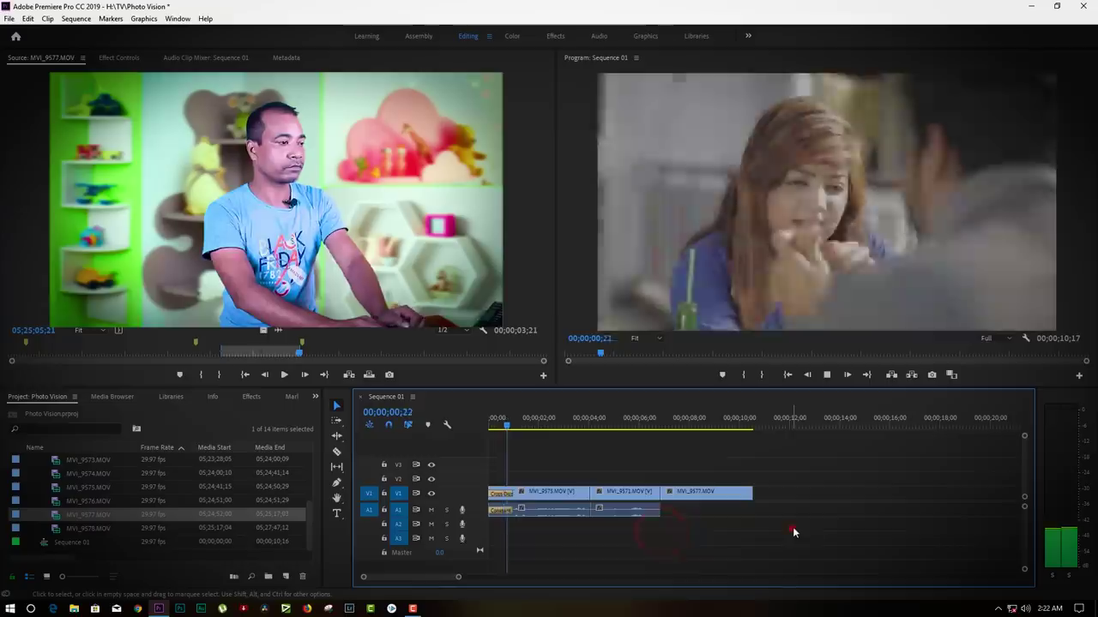
{"action": "left_click", "coordinate": [858, 532]}
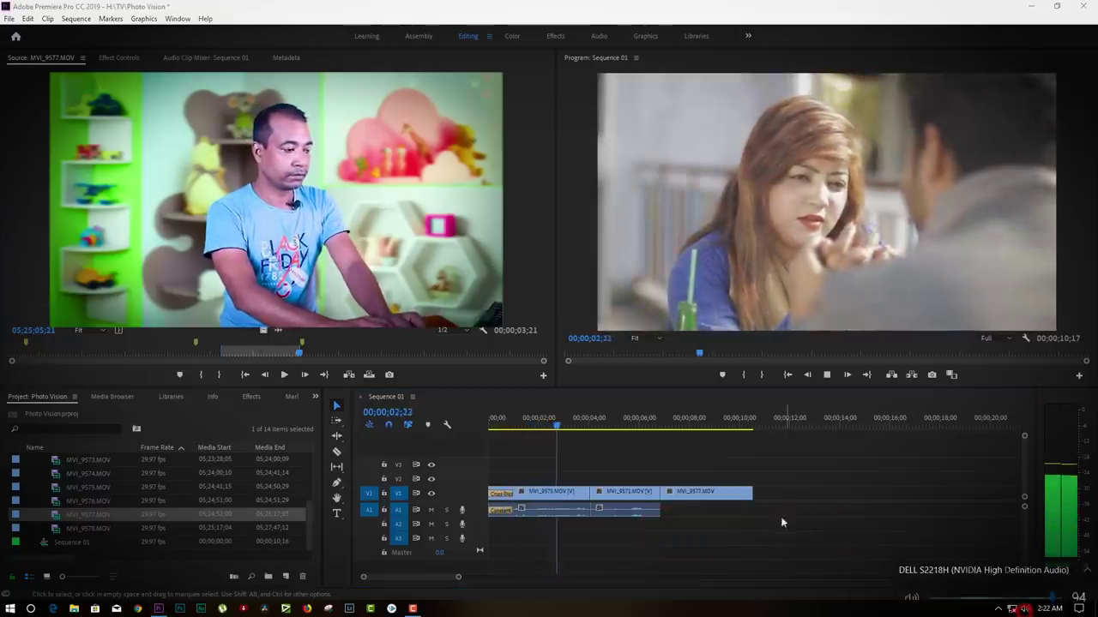
{"action": "left_click", "coordinate": [802, 534]}
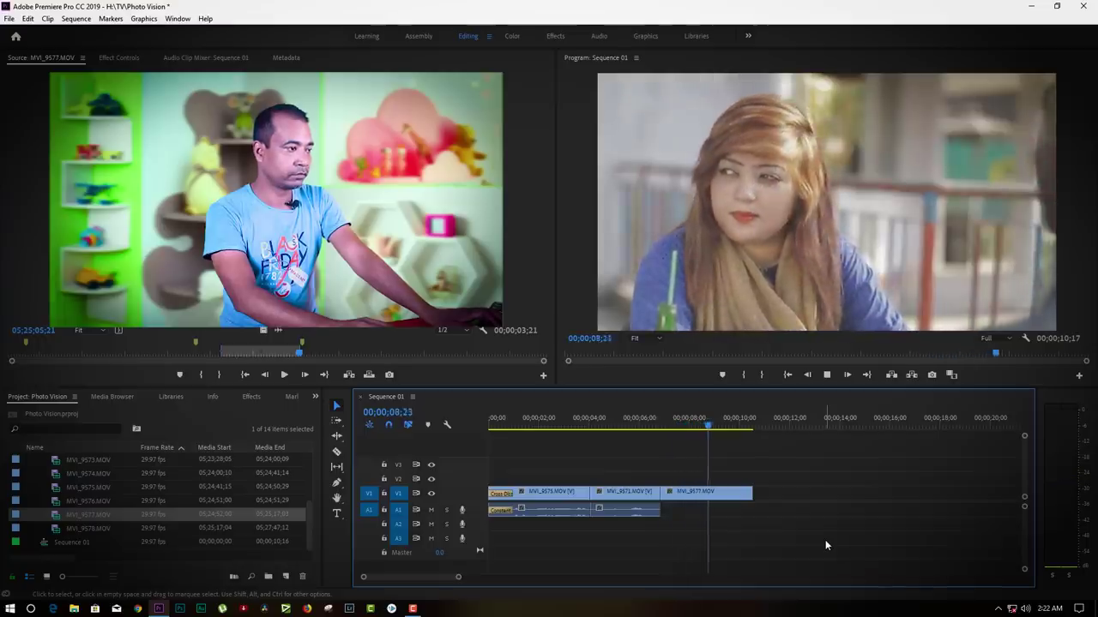
{"action": "key", "text": "space"}
{"action": "left_click", "coordinate": [825, 544]}
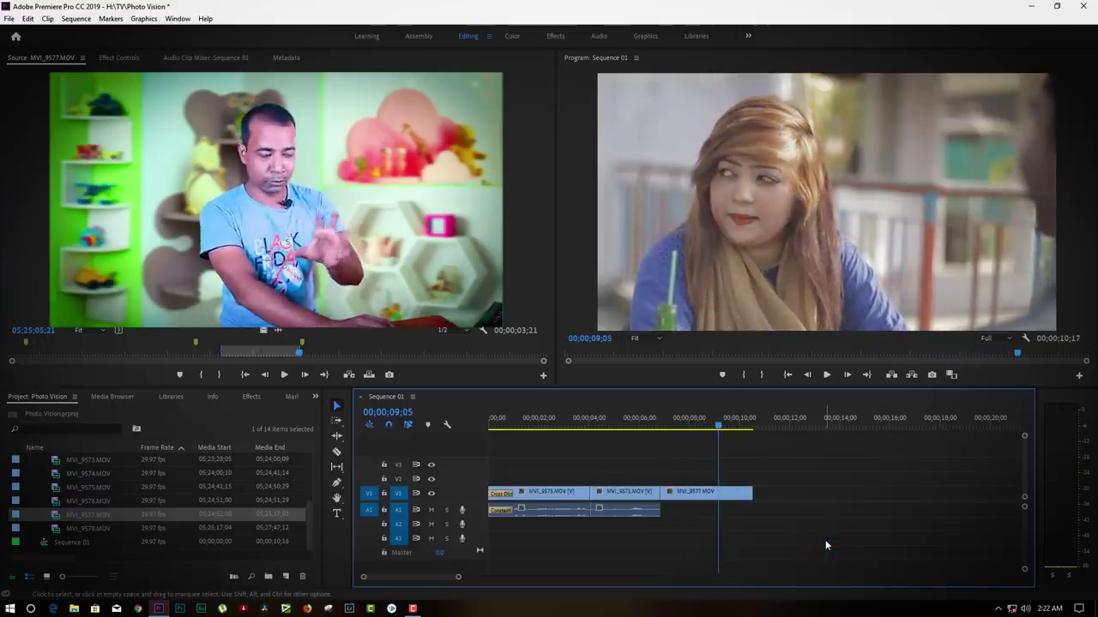
{"action": "left_click", "coordinate": [713, 494]}
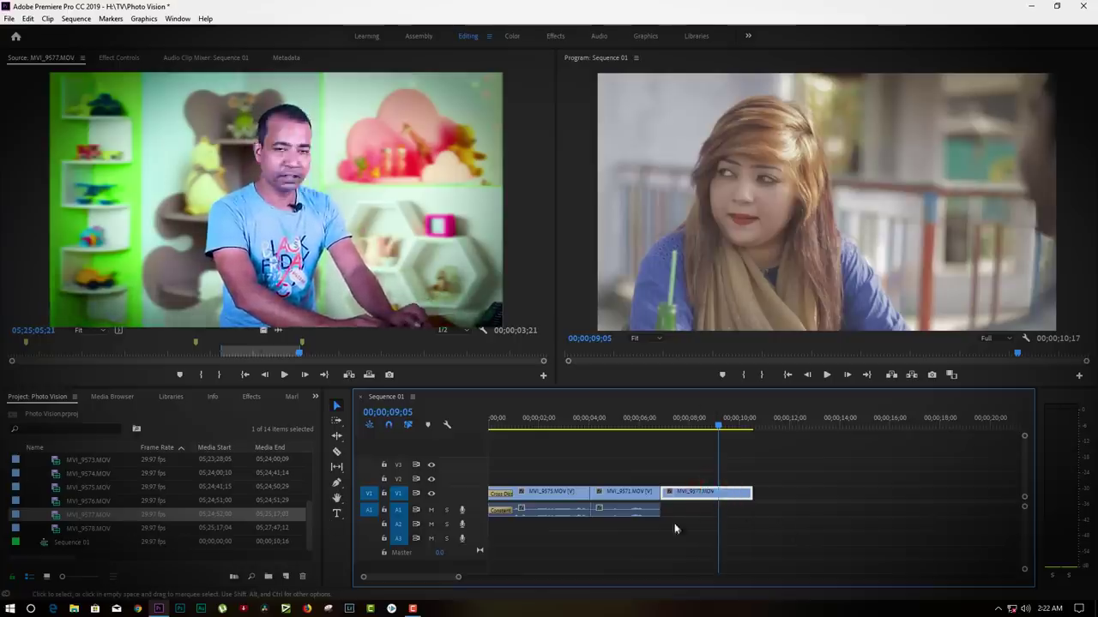
{"action": "right_click", "coordinate": [711, 494]}
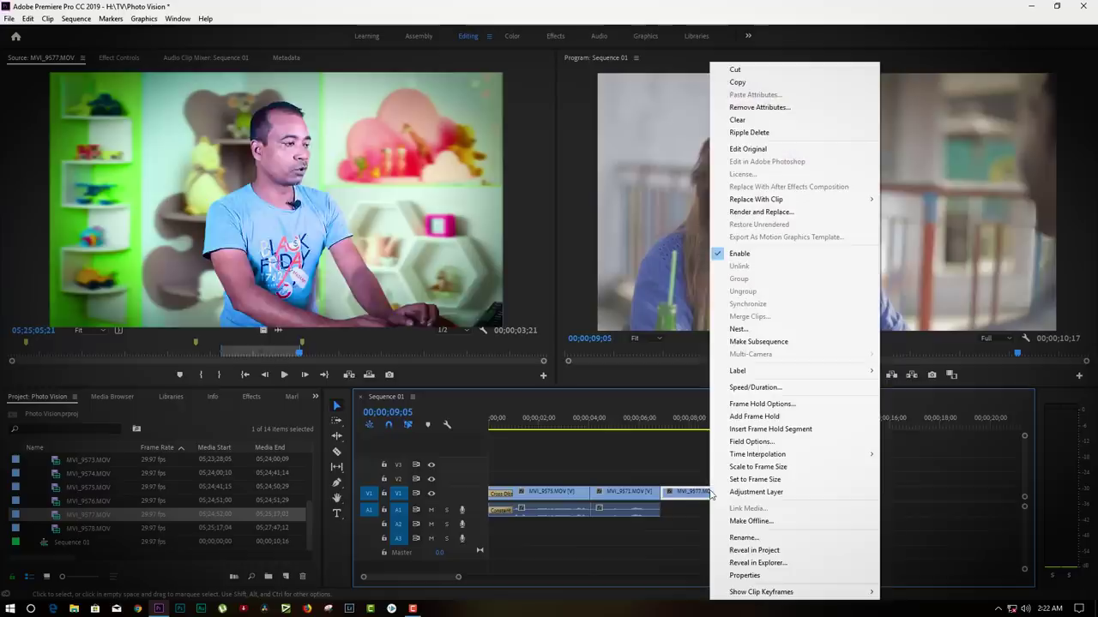
Slow clip MVI_9577 to 70% speed using Optical Flow time interpolation.
{"action": "left_click", "coordinate": [853, 396]}
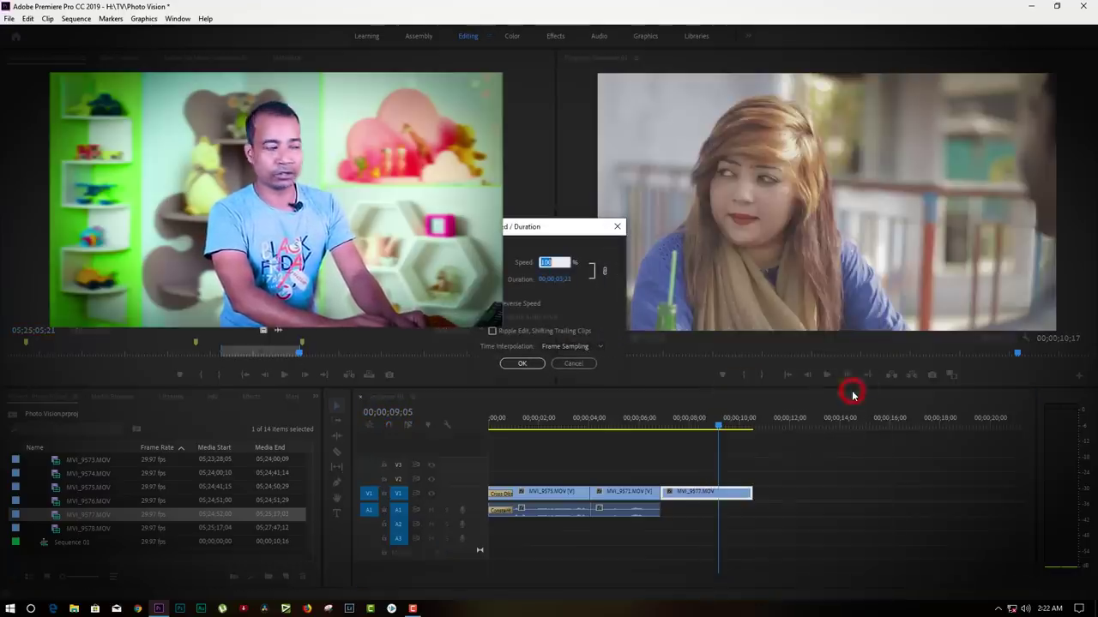
{"action": "left_click_drag", "start_coordinate": [542, 230], "coordinate": [659, 228]}
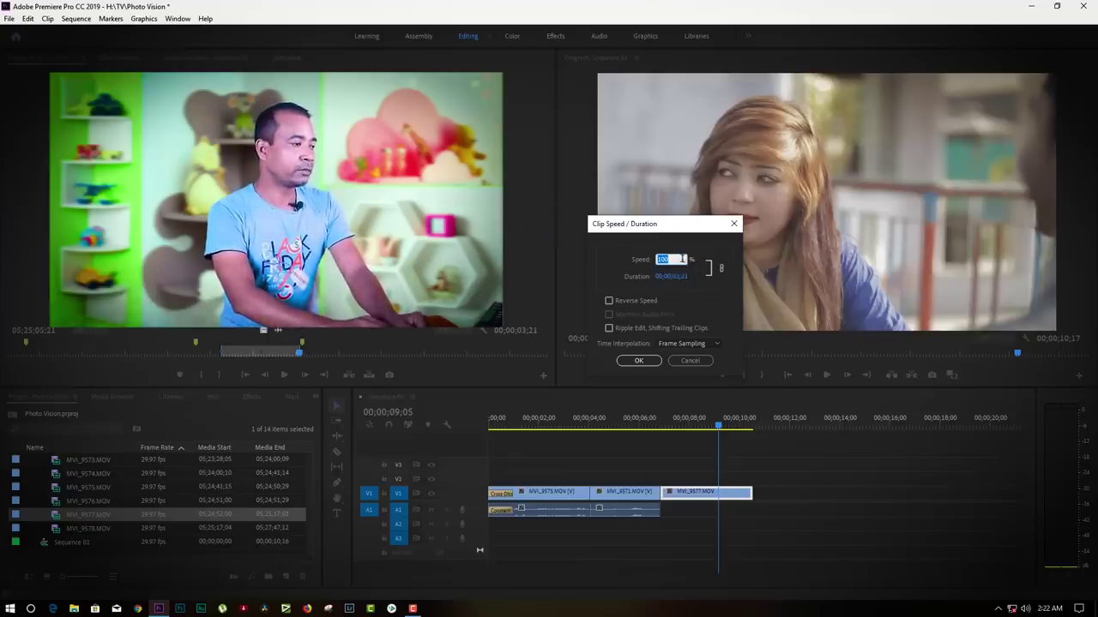
{"action": "type", "text": "70"}
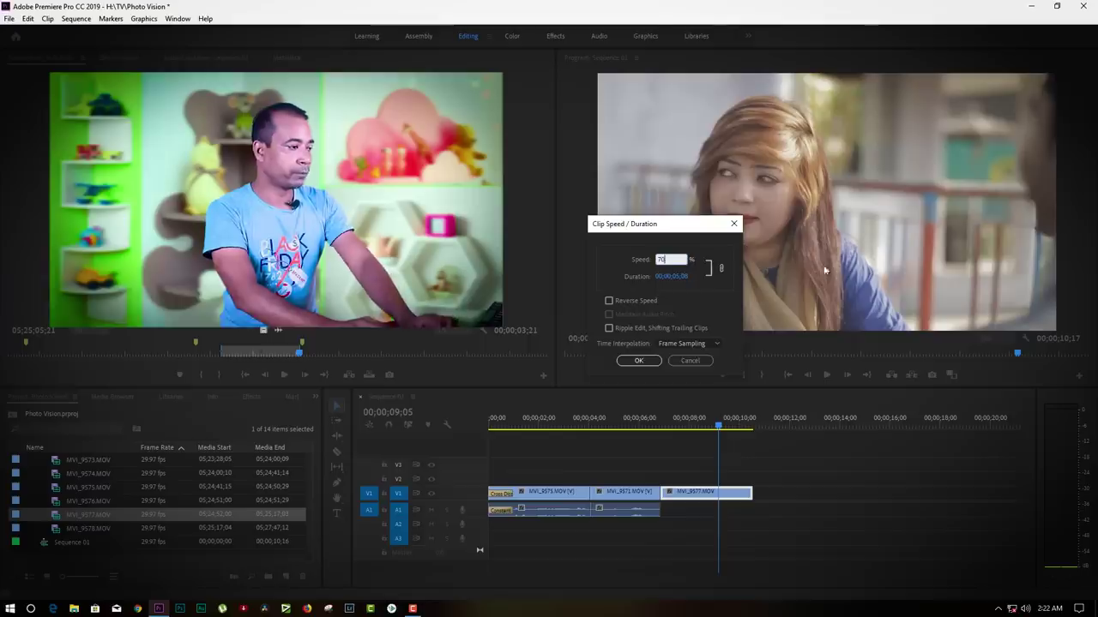
{"action": "left_click", "coordinate": [714, 344]}
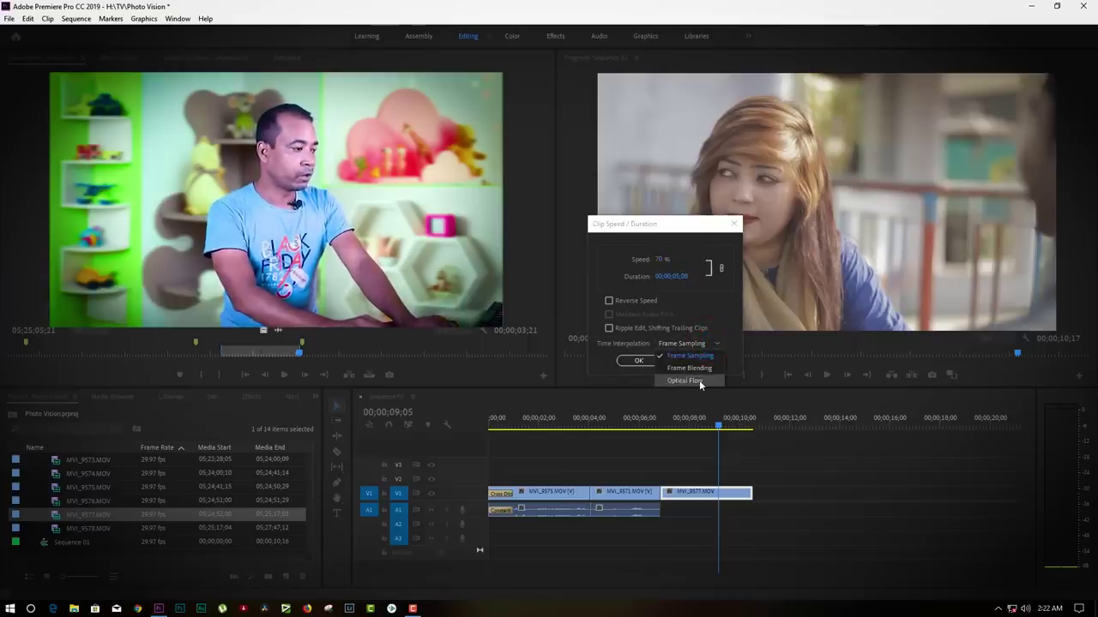
{"action": "left_click", "coordinate": [699, 380]}
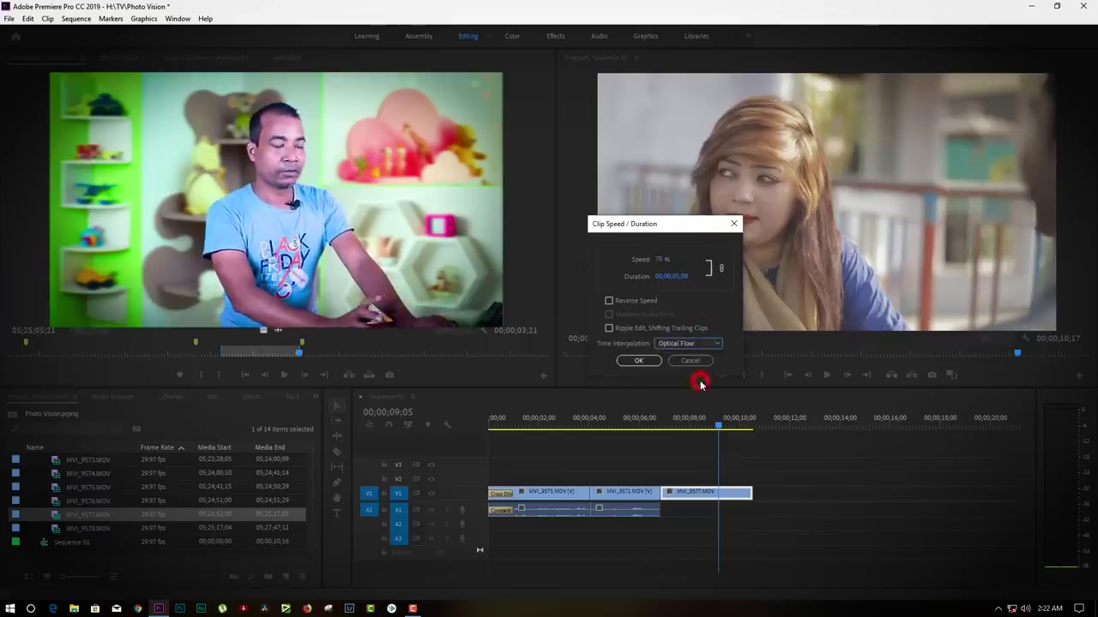
{"action": "left_click", "coordinate": [639, 361]}
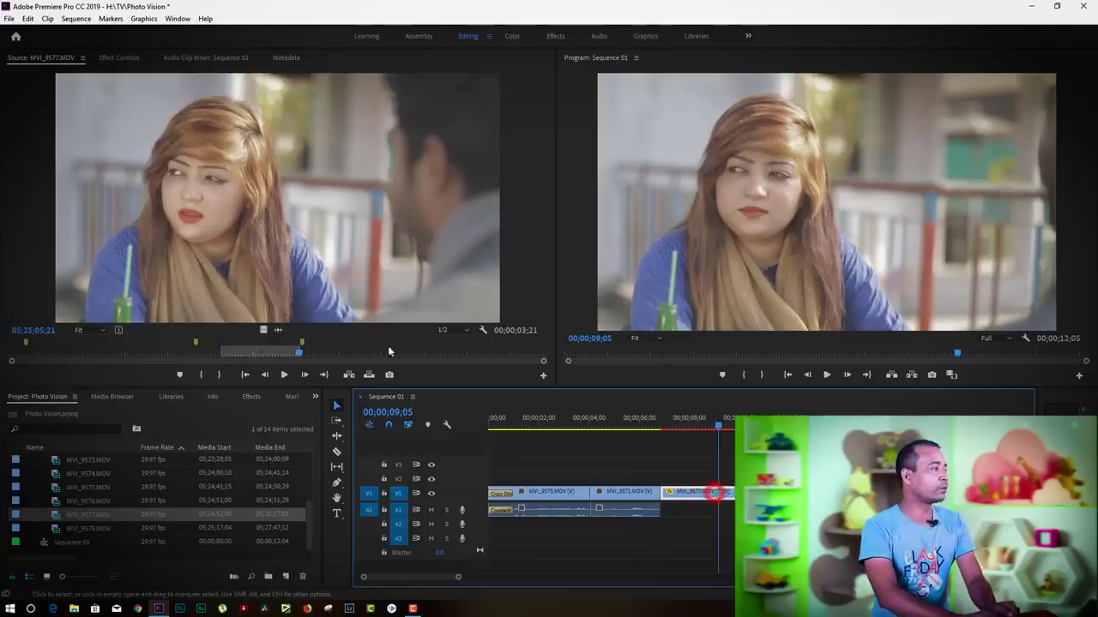
Render the slowed clip and replay Sequence 01 from the start.
{"action": "left_click", "coordinate": [73, 19]}
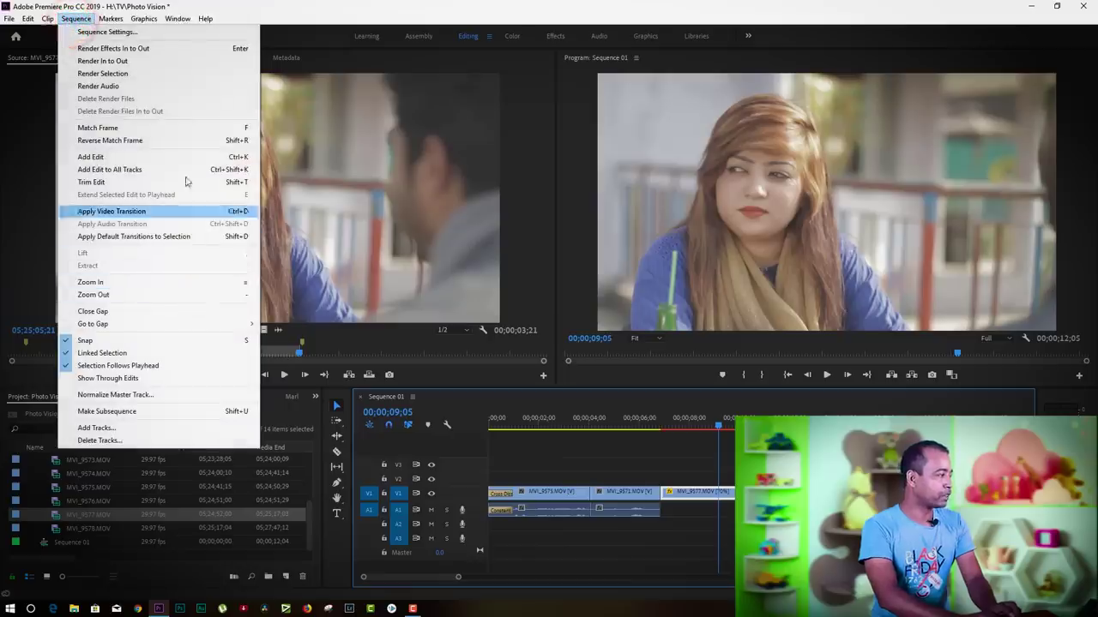
{"action": "left_click", "coordinate": [169, 76]}
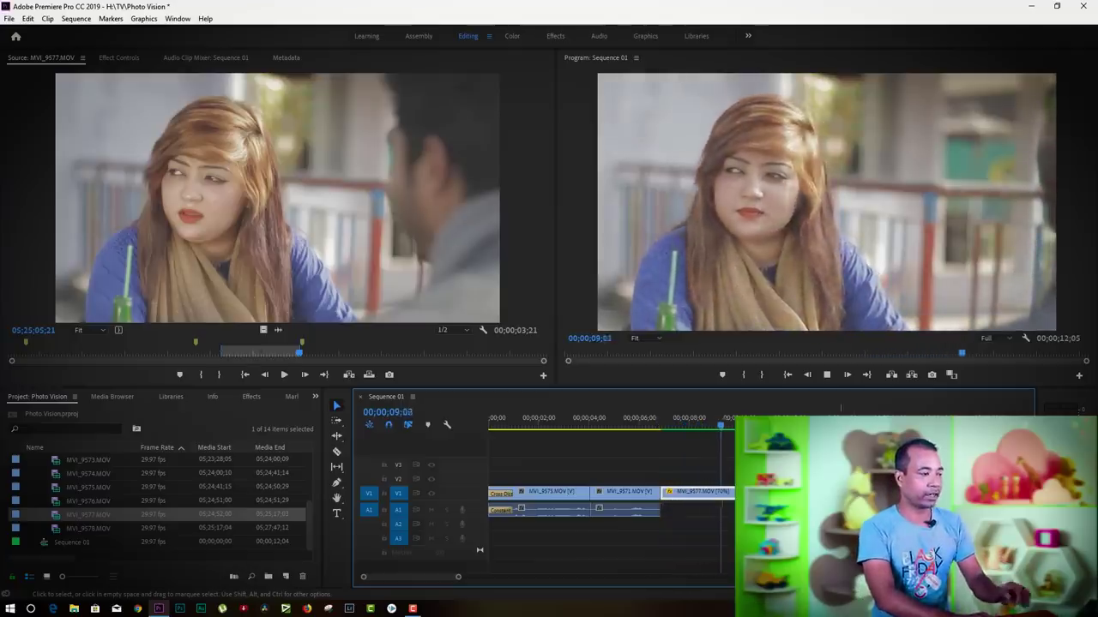
{"action": "key", "text": "space"}
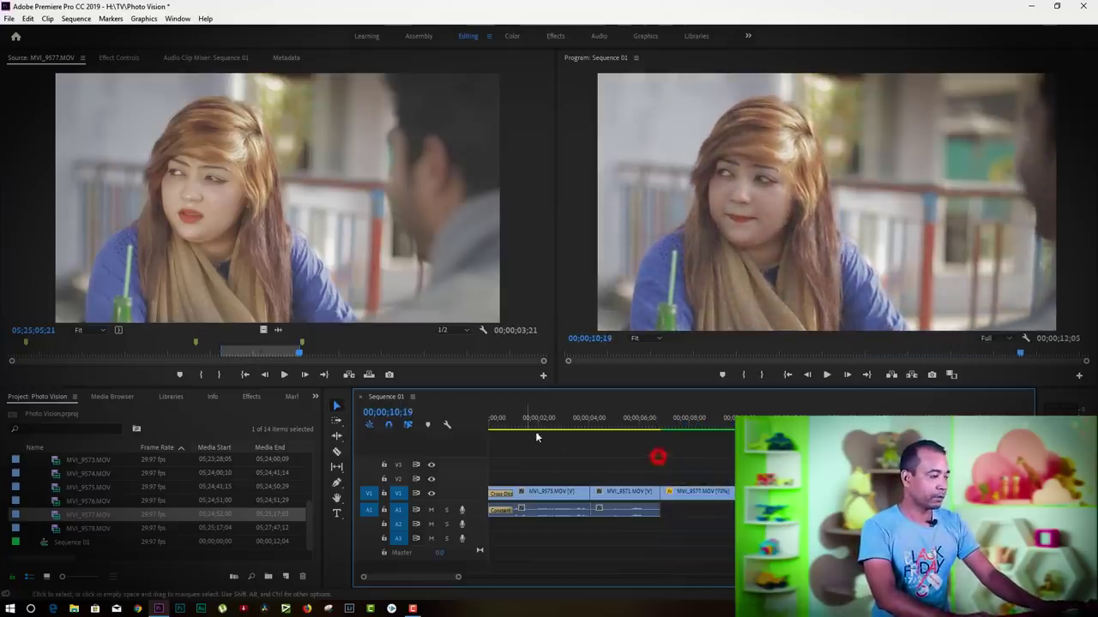
{"action": "key", "text": "Home"}
{"action": "key", "text": "space"}
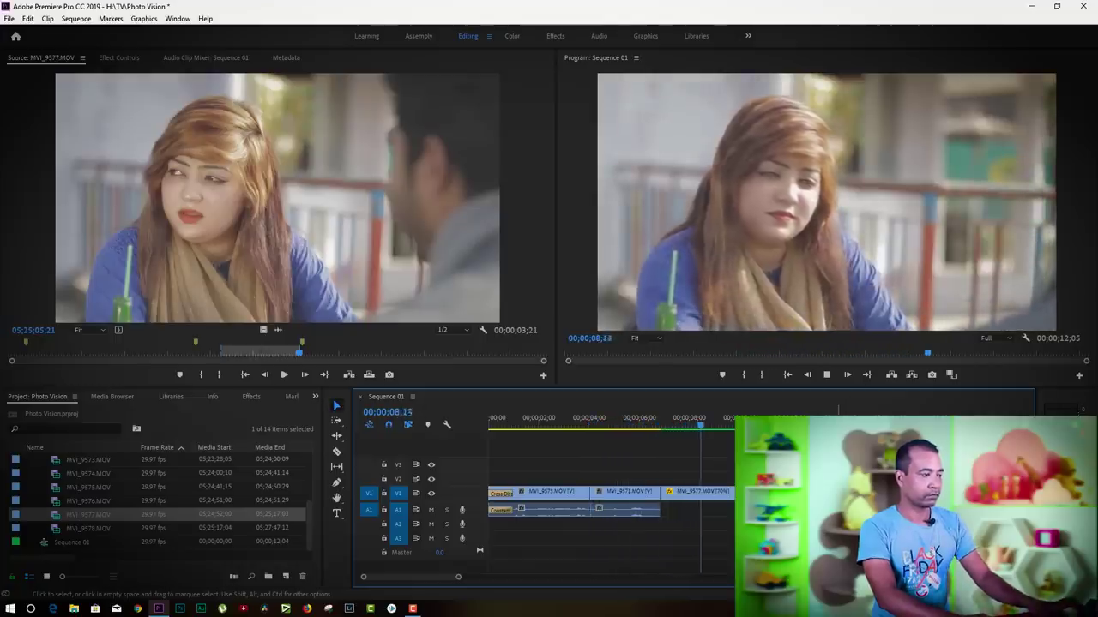
Stop playback and save the Photo Vision project.
{"action": "key", "text": "space"}
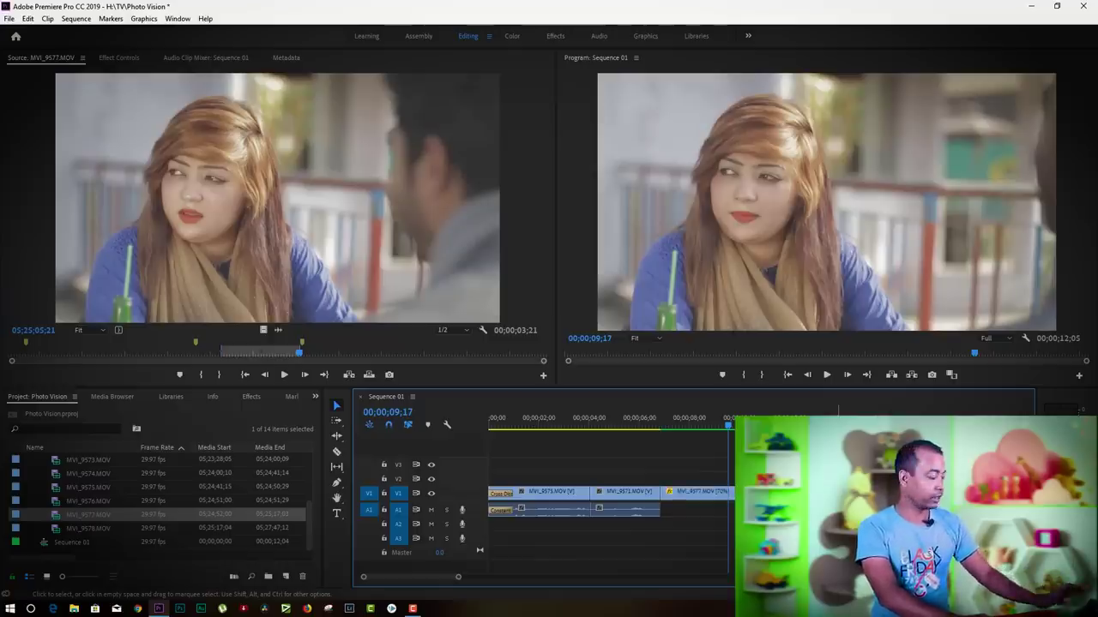
{"action": "key", "text": "ctrl+s"}
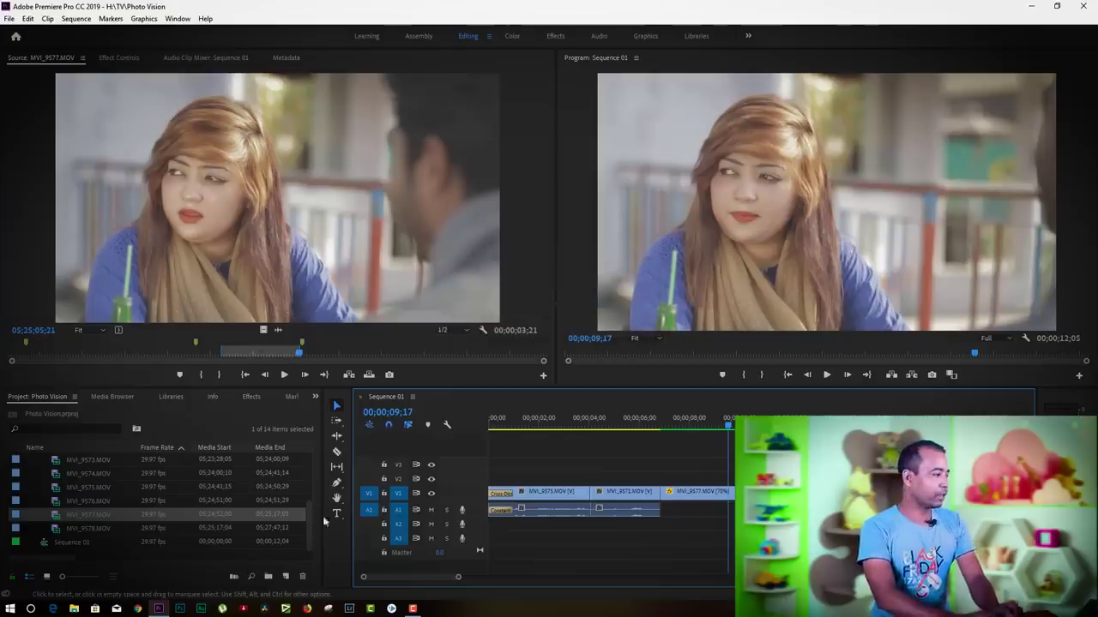
{"action": "scroll", "coordinate": [163, 510], "scroll_direction": "up", "scroll_amount": 3}
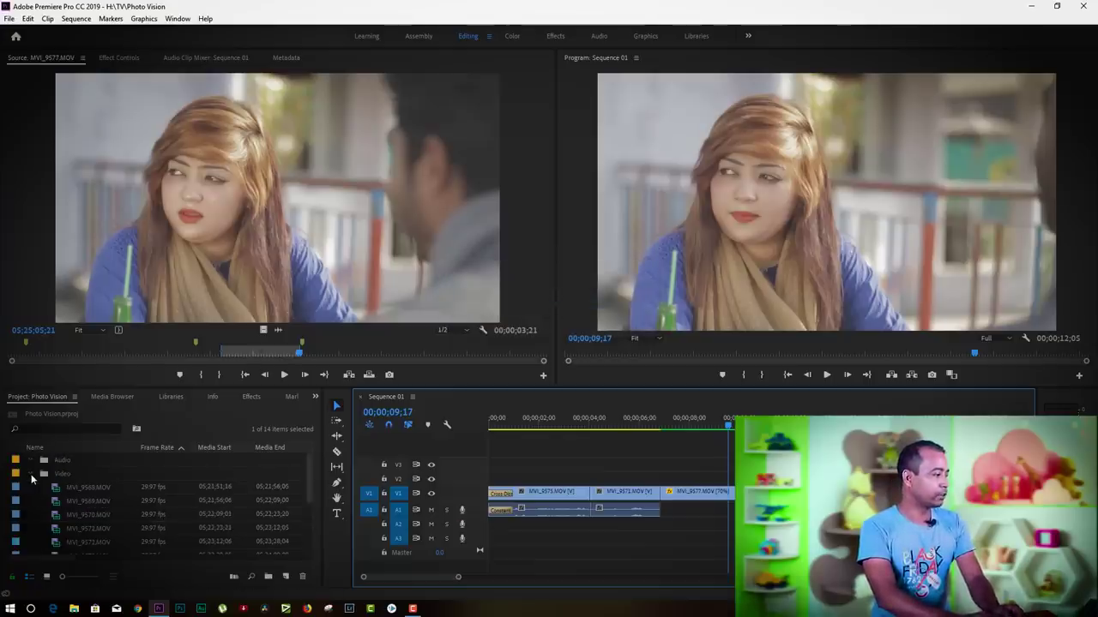
Collapse the Video bin and import the MP3 music file from Desktop > Video into the Audio bin.
{"action": "left_click", "coordinate": [31, 474]}
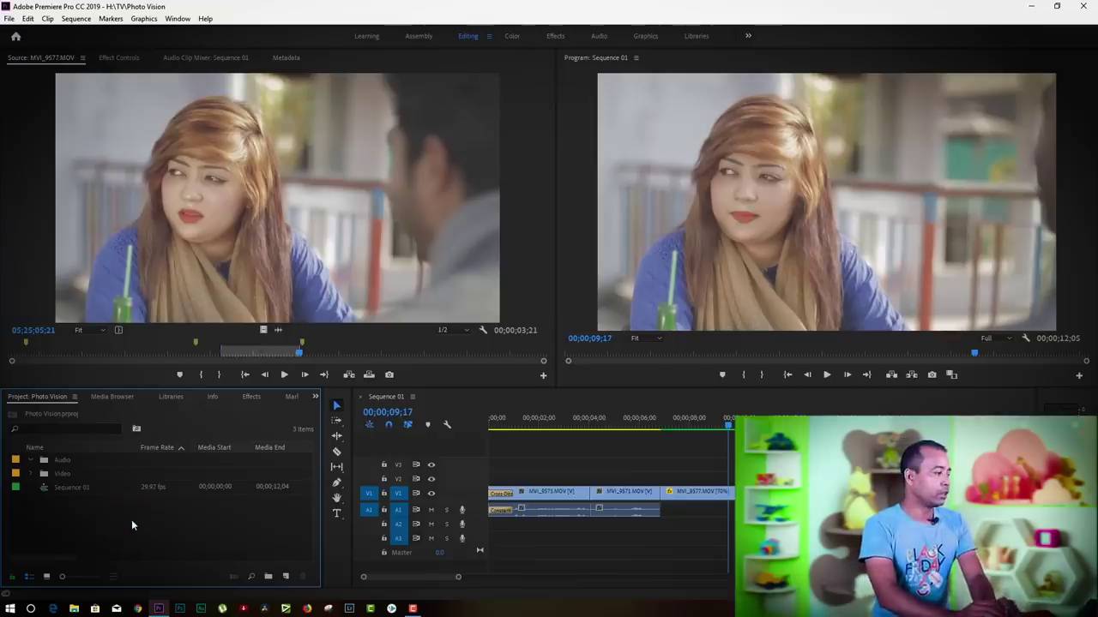
{"action": "left_click", "coordinate": [61, 461]}
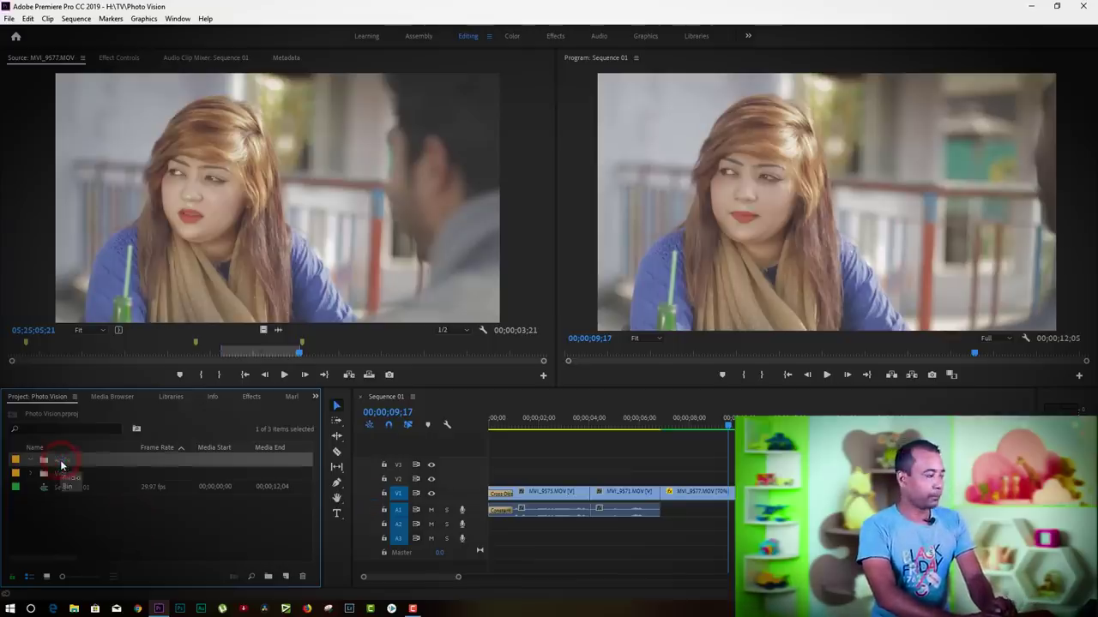
{"action": "right_click", "coordinate": [61, 465]}
{"action": "left_click", "coordinate": [151, 304]}
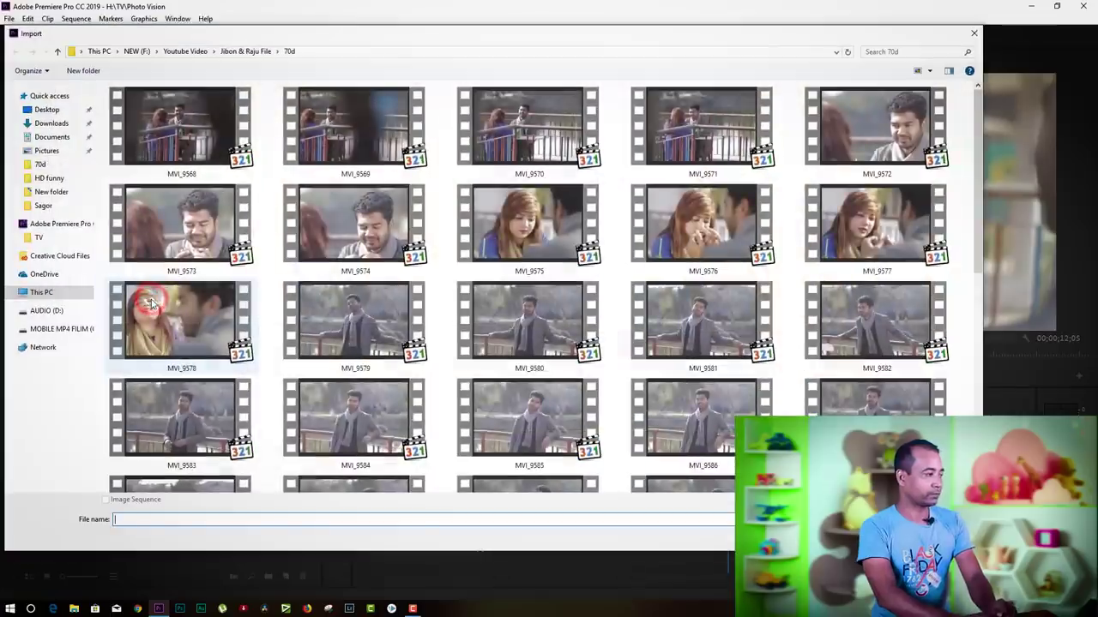
{"action": "left_click", "coordinate": [55, 110]}
{"action": "double_click", "coordinate": [131, 128]}
{"action": "double_click", "coordinate": [134, 104]}
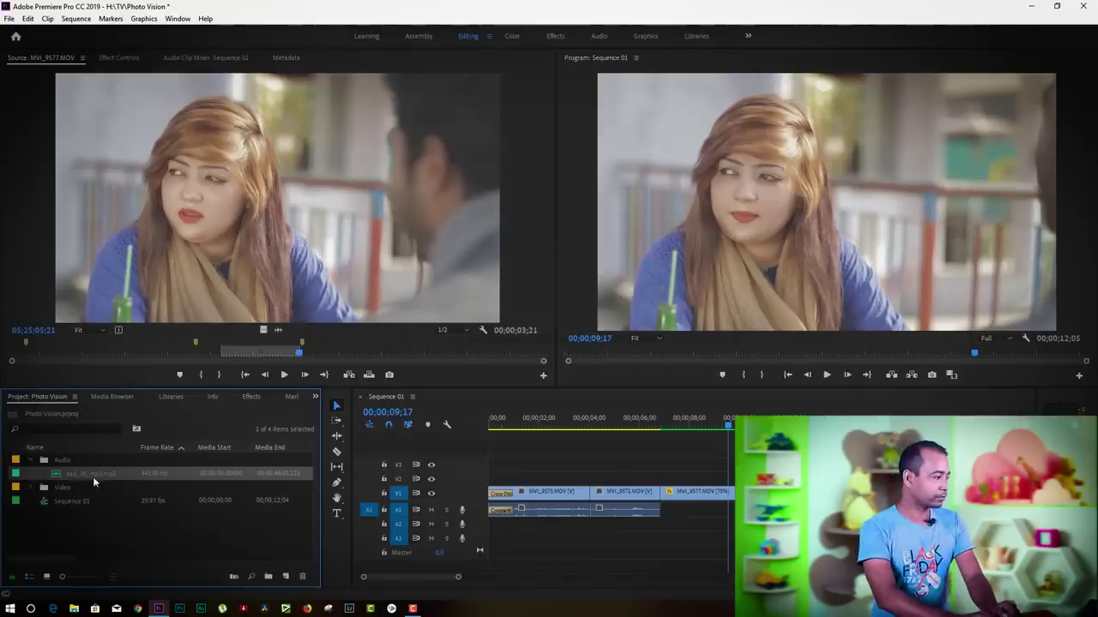
Place the imported music clip on track A2 at the sequence start and enlarge that track.
{"action": "left_click", "coordinate": [71, 473]}
{"action": "left_click_drag", "start_coordinate": [71, 474], "coordinate": [500, 525]}
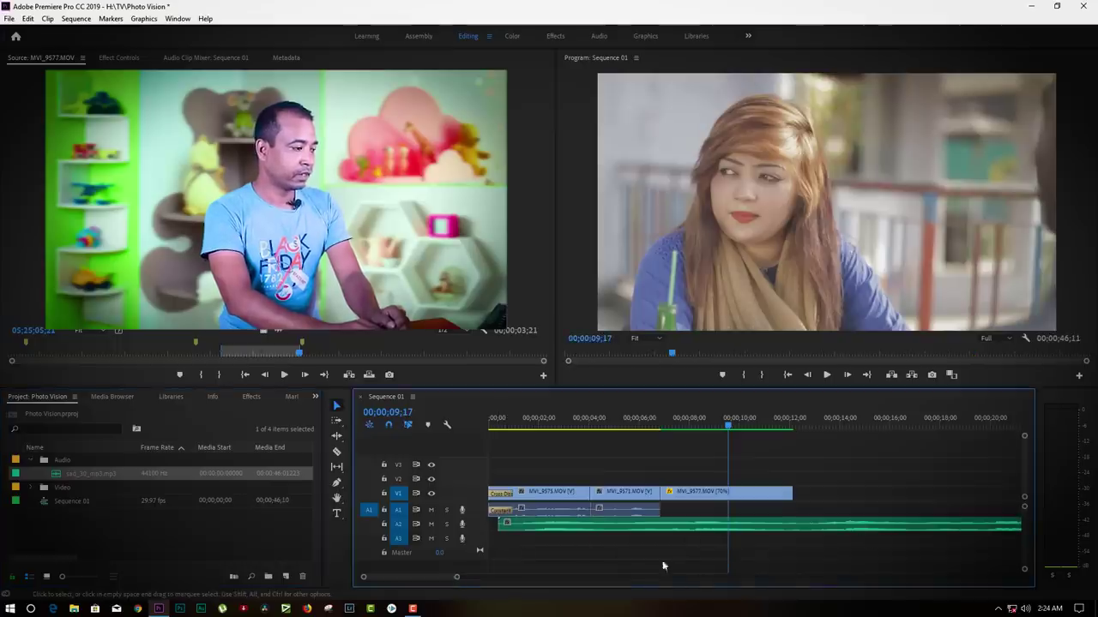
{"action": "double_click", "coordinate": [481, 525]}
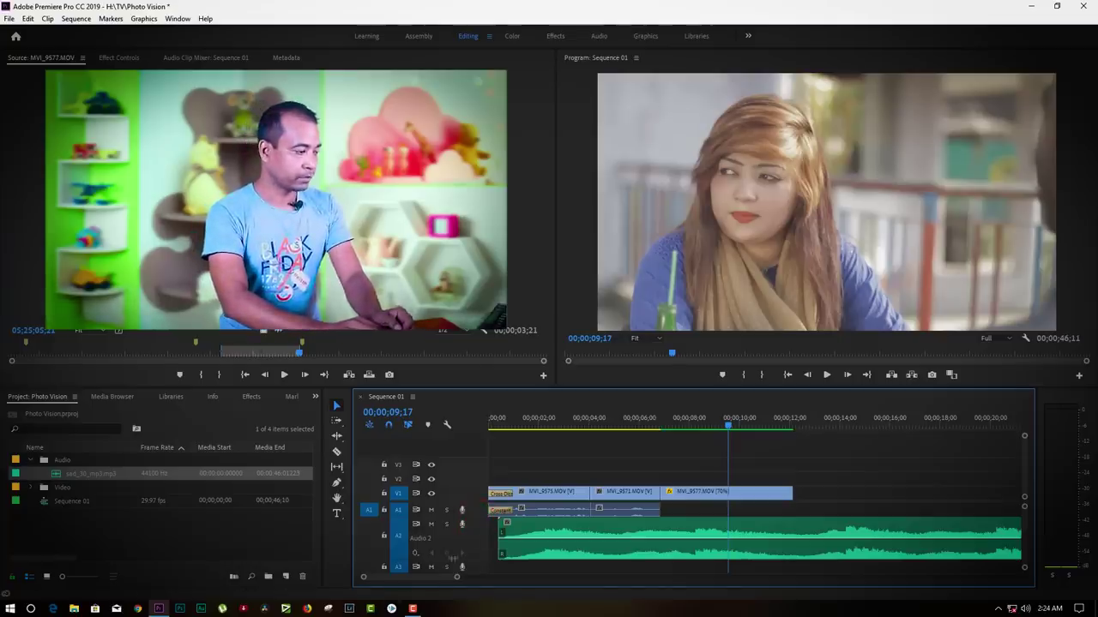
{"action": "left_click_drag", "start_coordinate": [457, 580], "coordinate": [600, 577]}
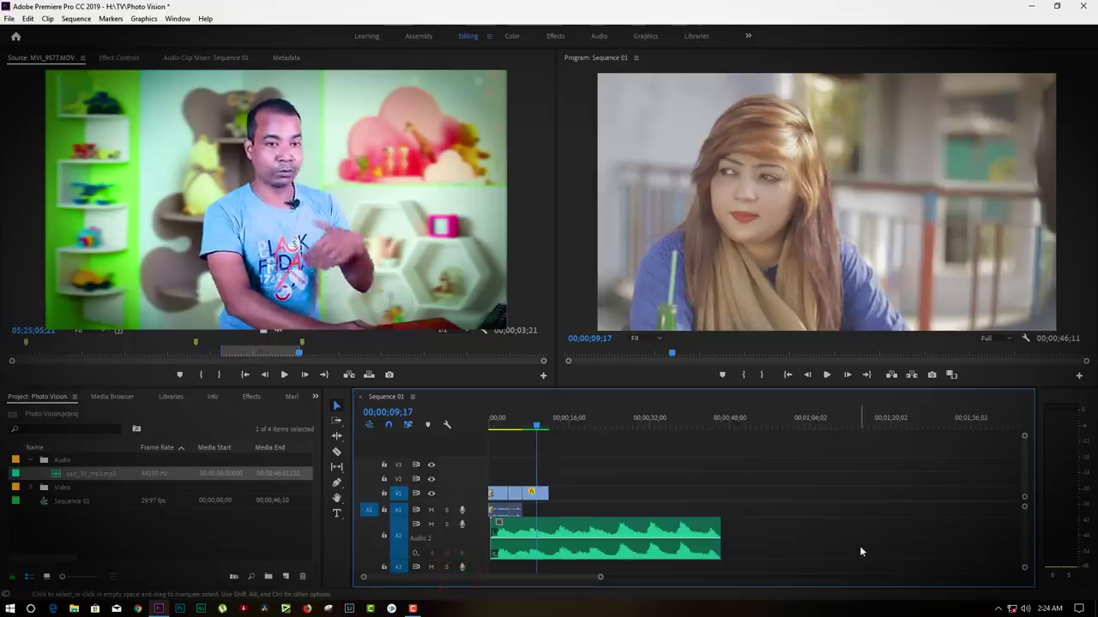
Audition the music near 25 seconds and trim about 24 seconds off its start.
{"action": "left_click", "coordinate": [836, 518]}
{"action": "left_click", "coordinate": [665, 536]}
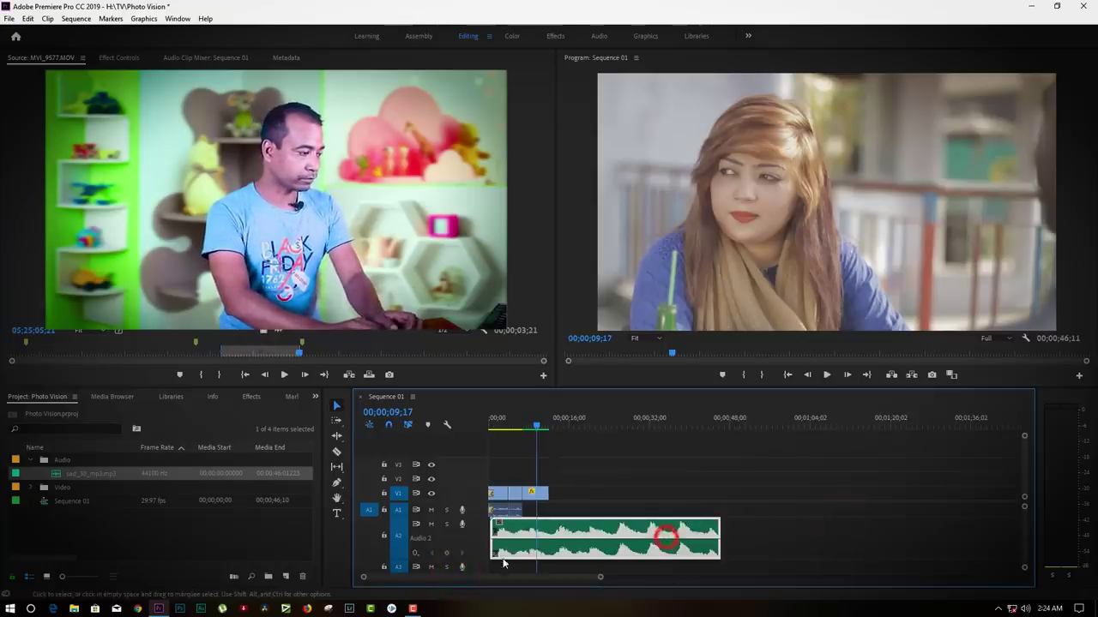
{"action": "left_click", "coordinate": [617, 419]}
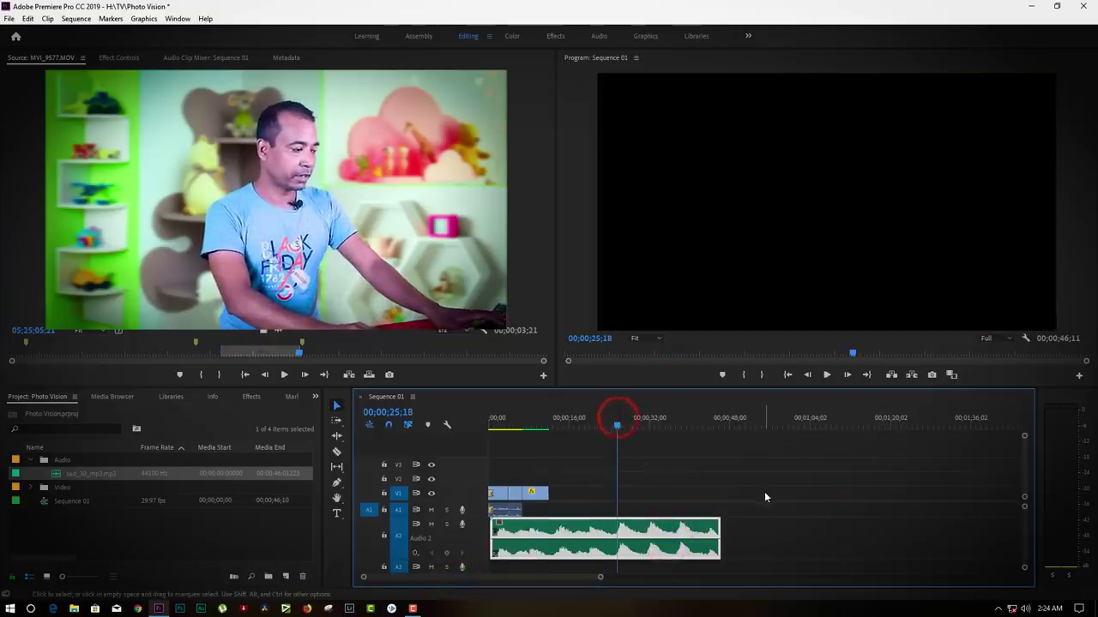
{"action": "key", "text": "space"}
{"action": "key", "text": "space"}
{"action": "left_click", "coordinate": [668, 527]}
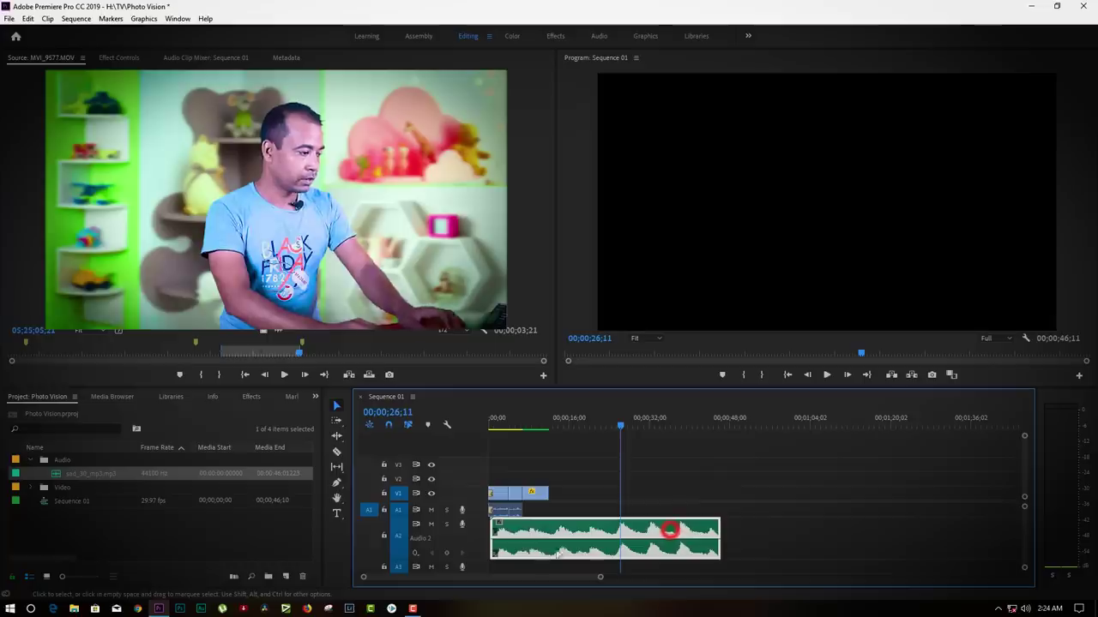
{"action": "left_click_drag", "start_coordinate": [494, 531], "coordinate": [614, 533]}
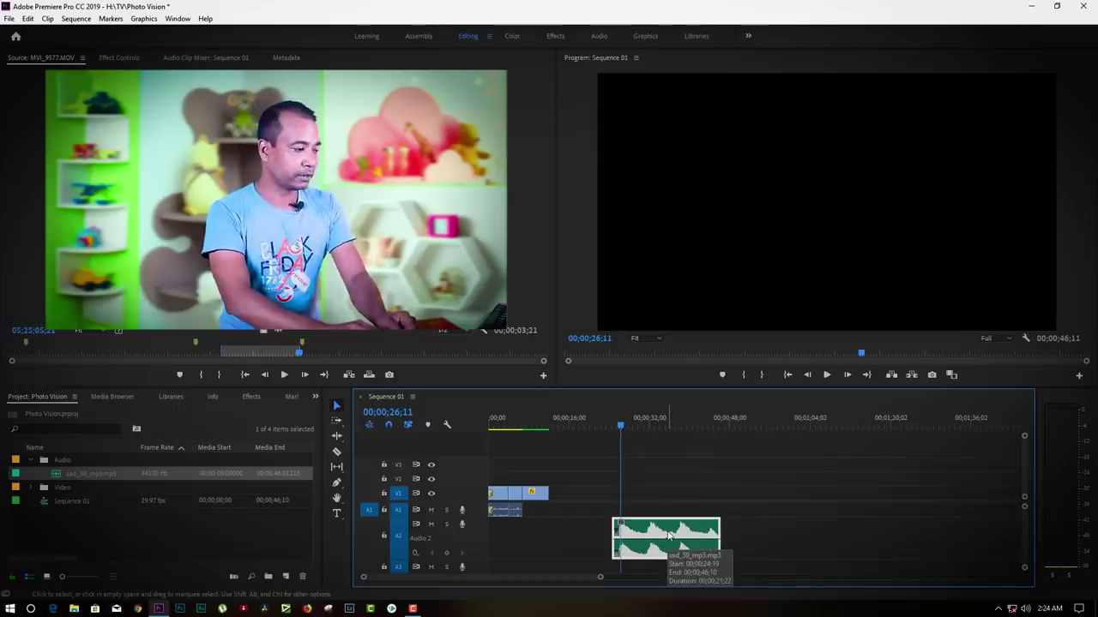
Move the trimmed sad_30_mp3 clip back to the sequence start and extend its start edge.
{"action": "left_click_drag", "start_coordinate": [669, 534], "coordinate": [585, 531]}
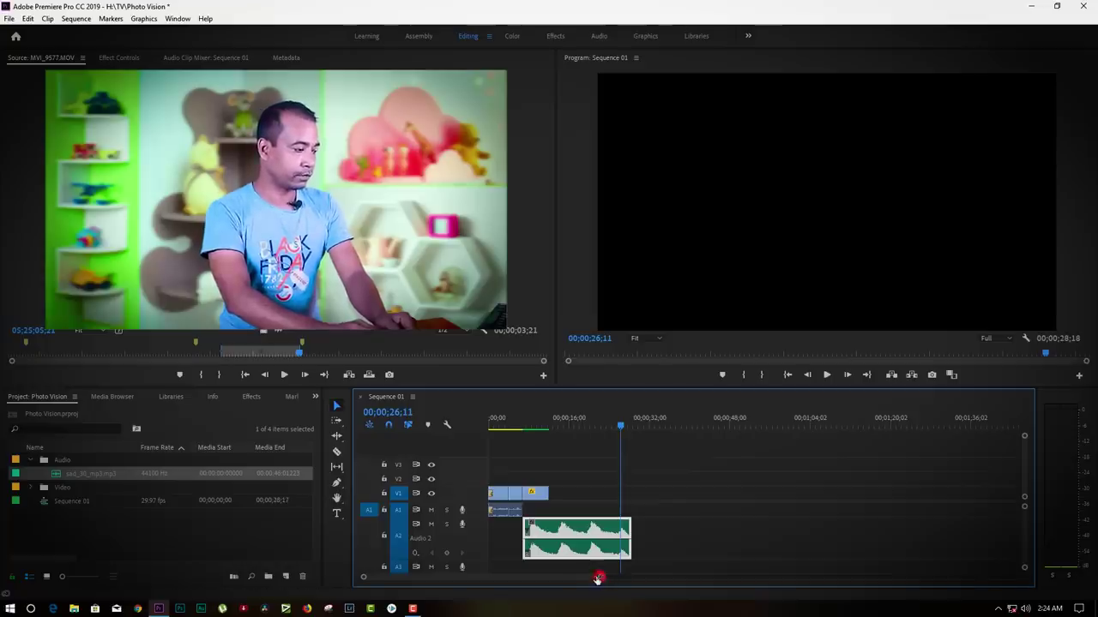
{"action": "left_click_drag", "start_coordinate": [597, 579], "coordinate": [458, 577]}
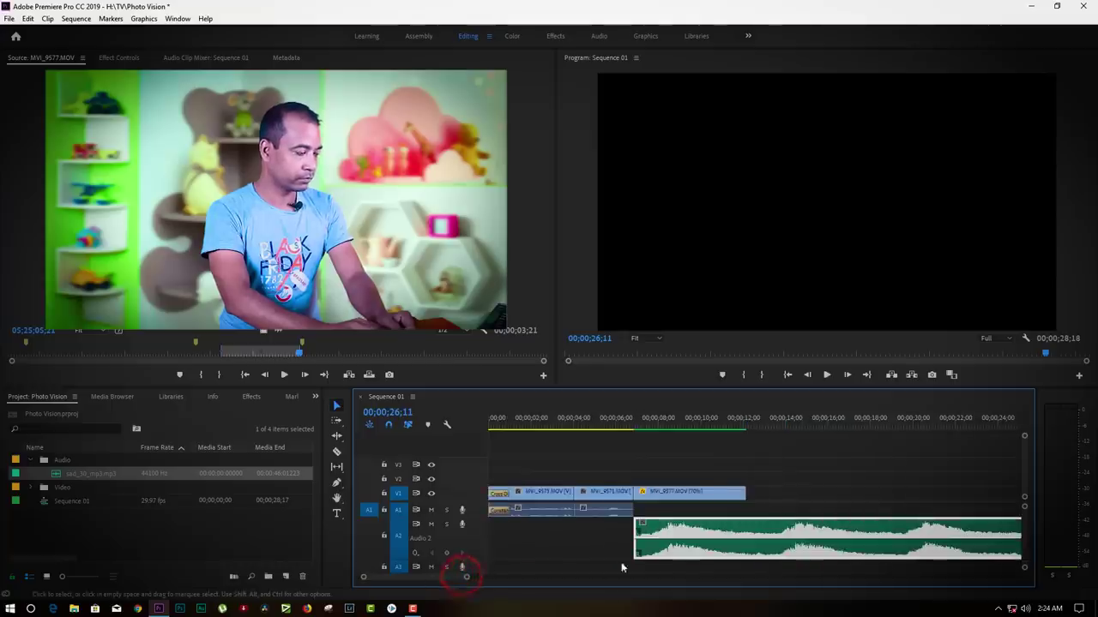
{"action": "left_click", "coordinate": [466, 578]}
{"action": "mouse_move", "coordinate": [616, 532]}
{"action": "left_mouse_down"}
{"action": "mouse_move", "coordinate": [769, 538]}
{"action": "mouse_move", "coordinate": [611, 537]}
{"action": "left_mouse_up"}
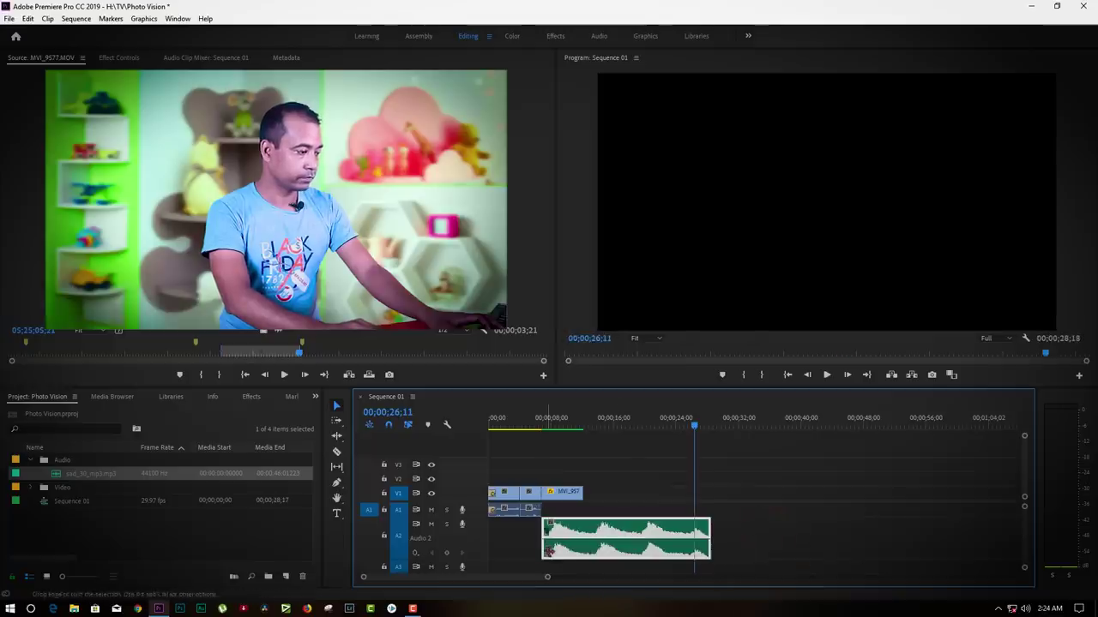
{"action": "left_click", "coordinate": [521, 575]}
{"action": "left_click_drag", "start_coordinate": [537, 540], "coordinate": [490, 541]}
{"action": "left_click", "coordinate": [785, 513]}
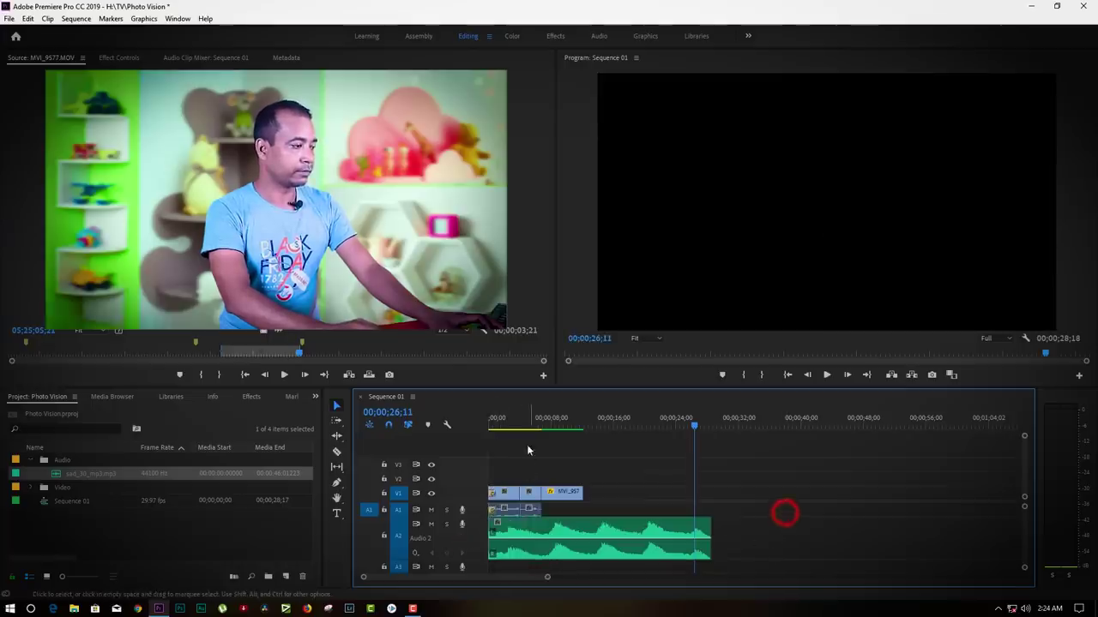
{"action": "left_click_drag", "start_coordinate": [525, 418], "coordinate": [493, 418]}
Preview the sequence, return Audio 2 to normal height, and reselect the music clip.
{"action": "key", "text": "space"}
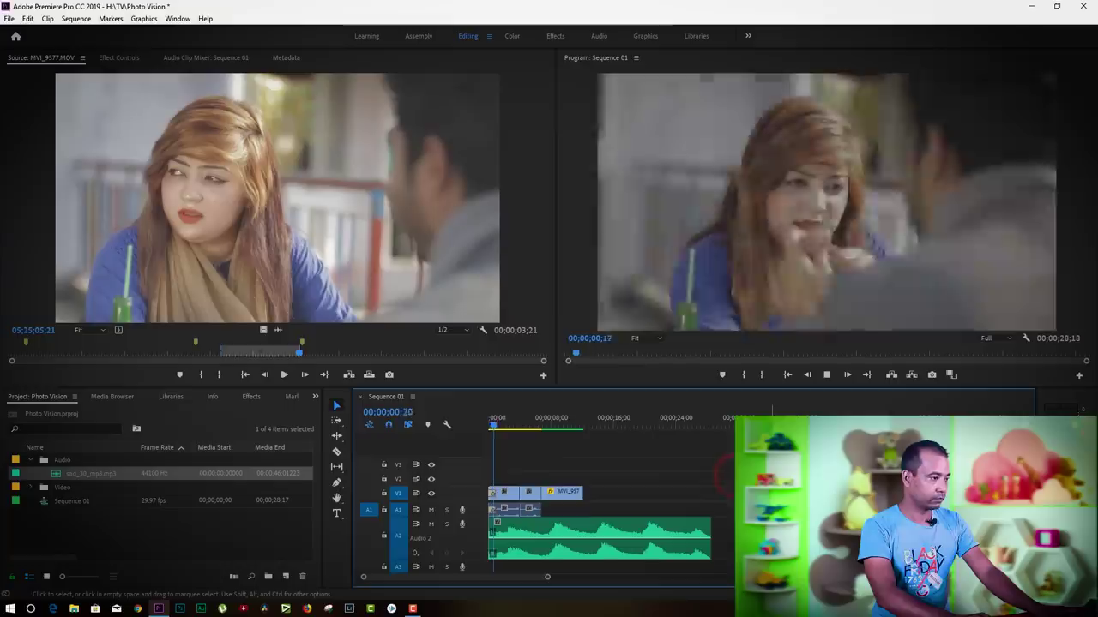
{"action": "key", "text": "space"}
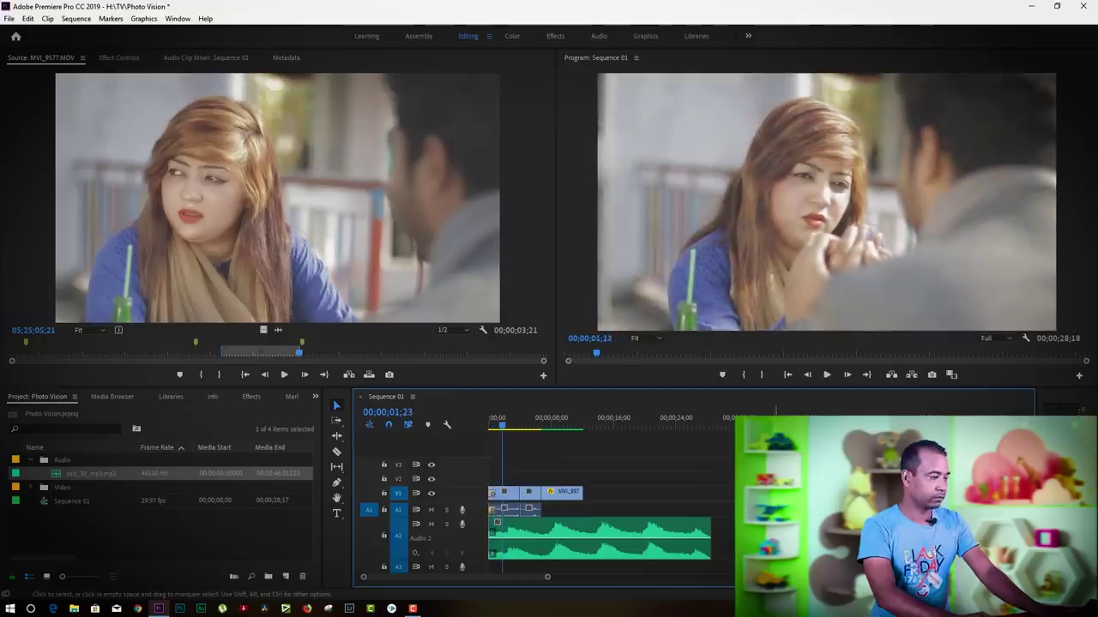
{"action": "left_click", "coordinate": [645, 530]}
{"action": "left_click", "coordinate": [470, 535]}
{"action": "double_click", "coordinate": [470, 536]}
{"action": "left_click", "coordinate": [600, 527]}
{"action": "left_click", "coordinate": [669, 521]}
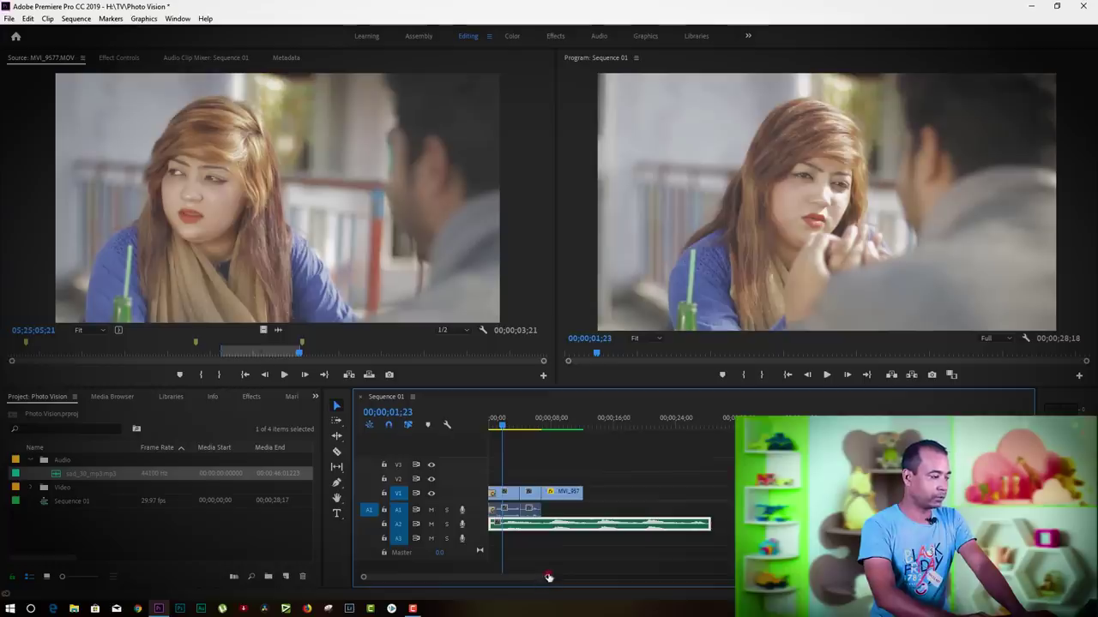
Enlarge track A2 and expand the music clip's Volume Level (0.0 dB) in Effect Controls.
{"action": "left_click_drag", "start_coordinate": [549, 578], "coordinate": [443, 577]}
{"action": "left_click", "coordinate": [637, 560]}
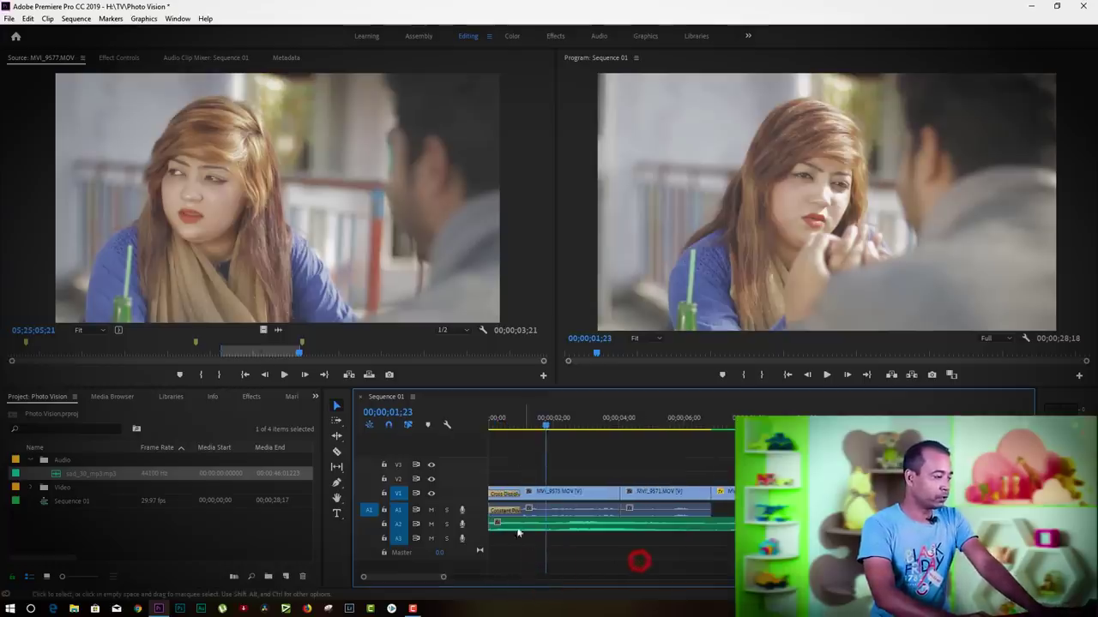
{"action": "double_click", "coordinate": [470, 523]}
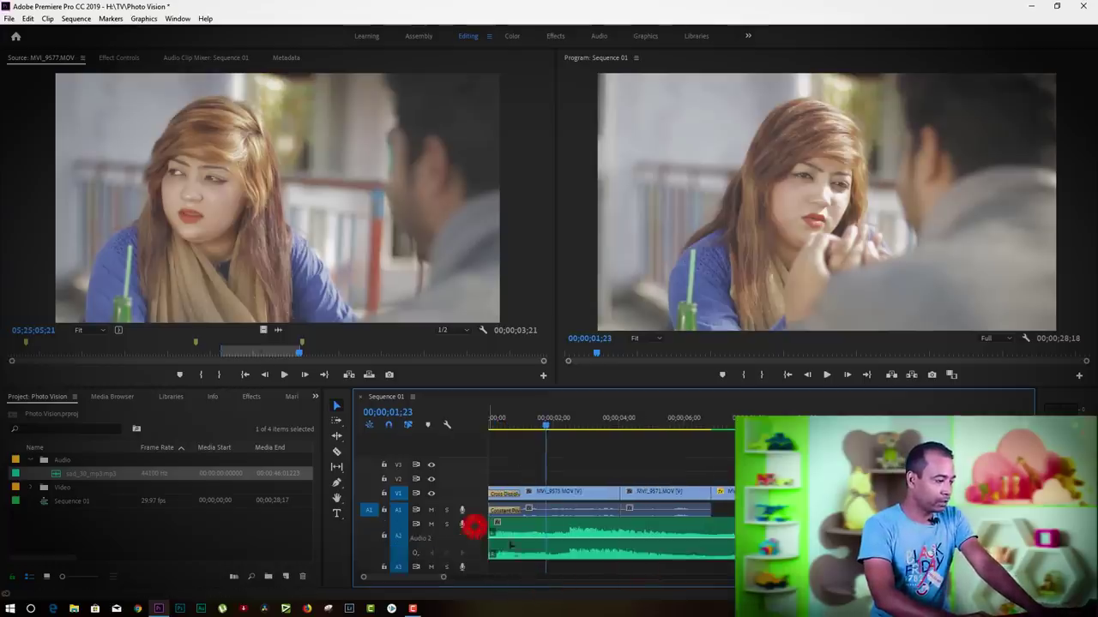
{"action": "left_click", "coordinate": [119, 58]}
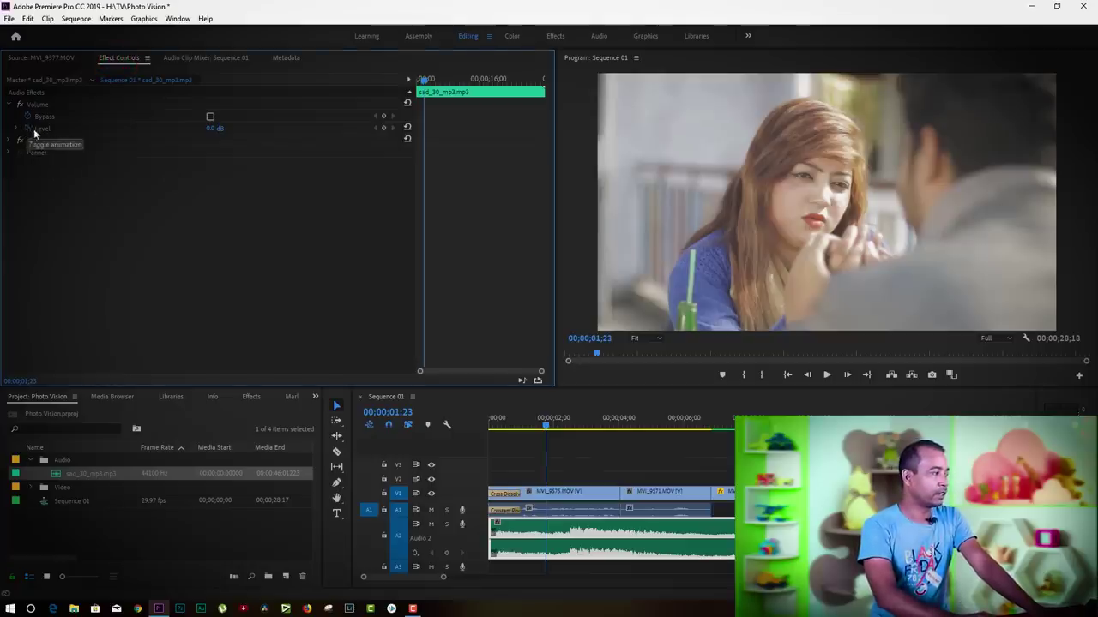
{"action": "left_click", "coordinate": [16, 129]}
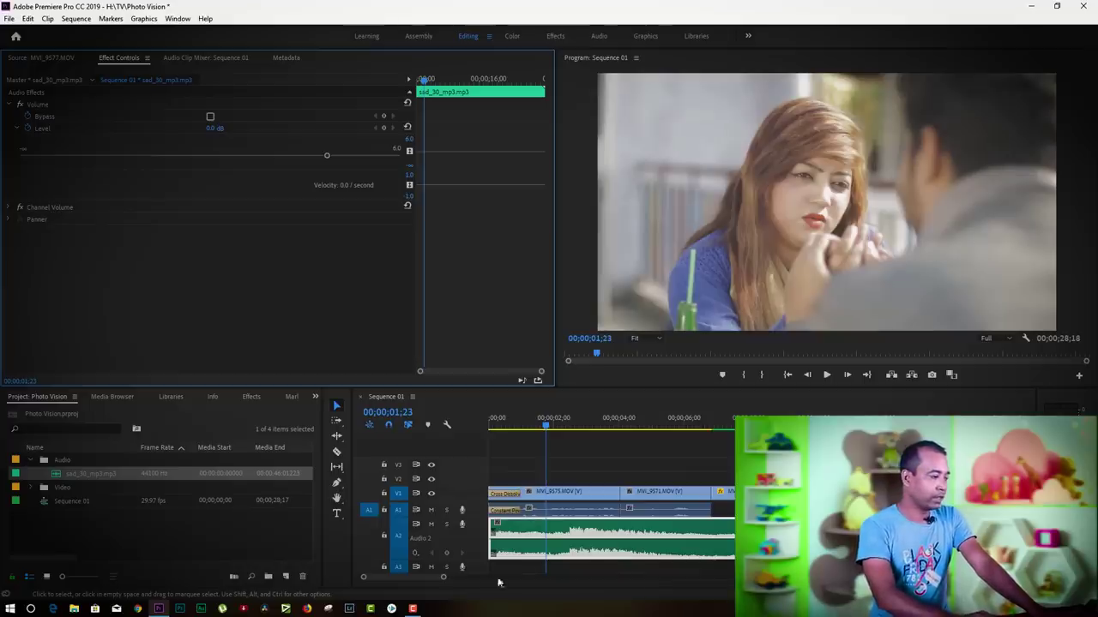
Add a default audio crossfade at the start of the A2 music clip.
{"action": "right_click", "coordinate": [506, 434]}
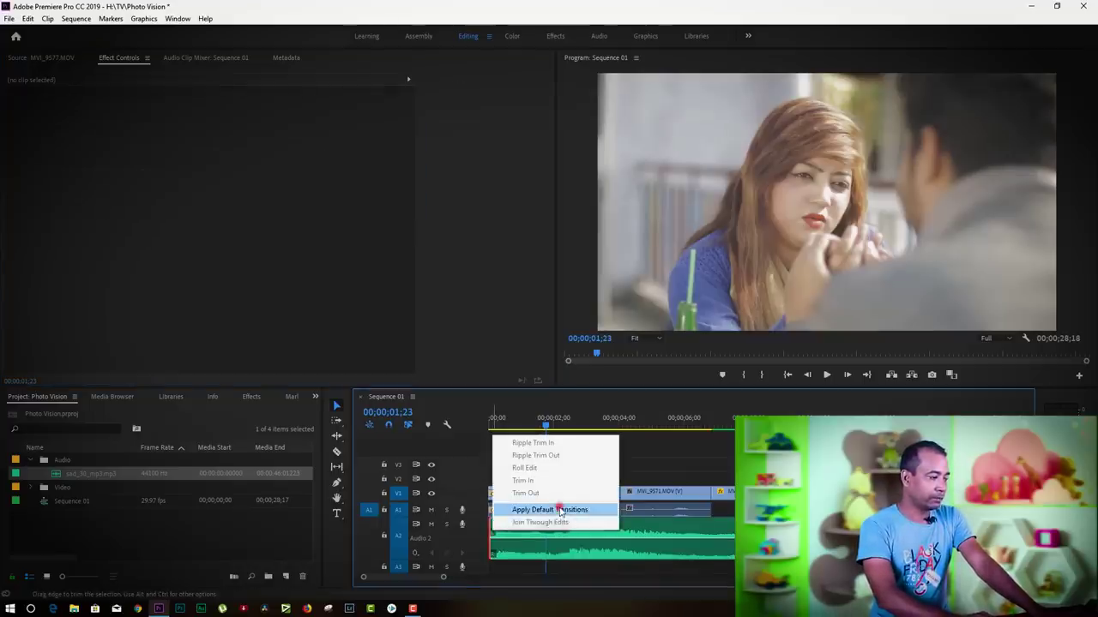
{"action": "left_click", "coordinate": [558, 508]}
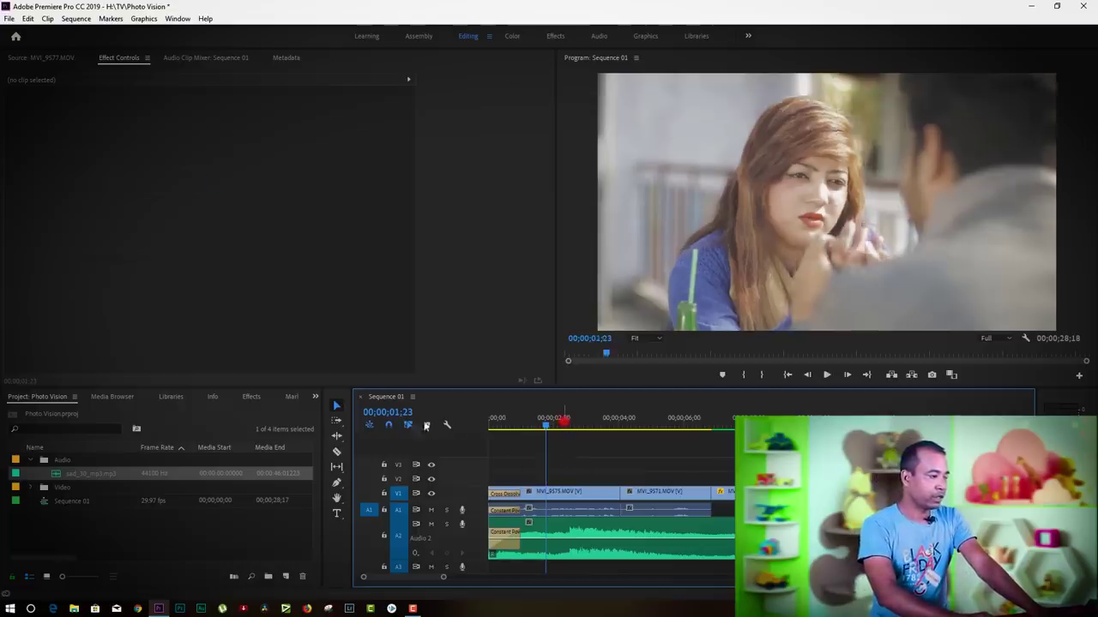
{"action": "left_click", "coordinate": [565, 420]}
{"action": "left_click", "coordinate": [628, 455]}
Play the sequence from the beginning to check the fade-in, then reselect the music clip.
{"action": "key", "text": "Home"}
{"action": "key", "text": "space"}
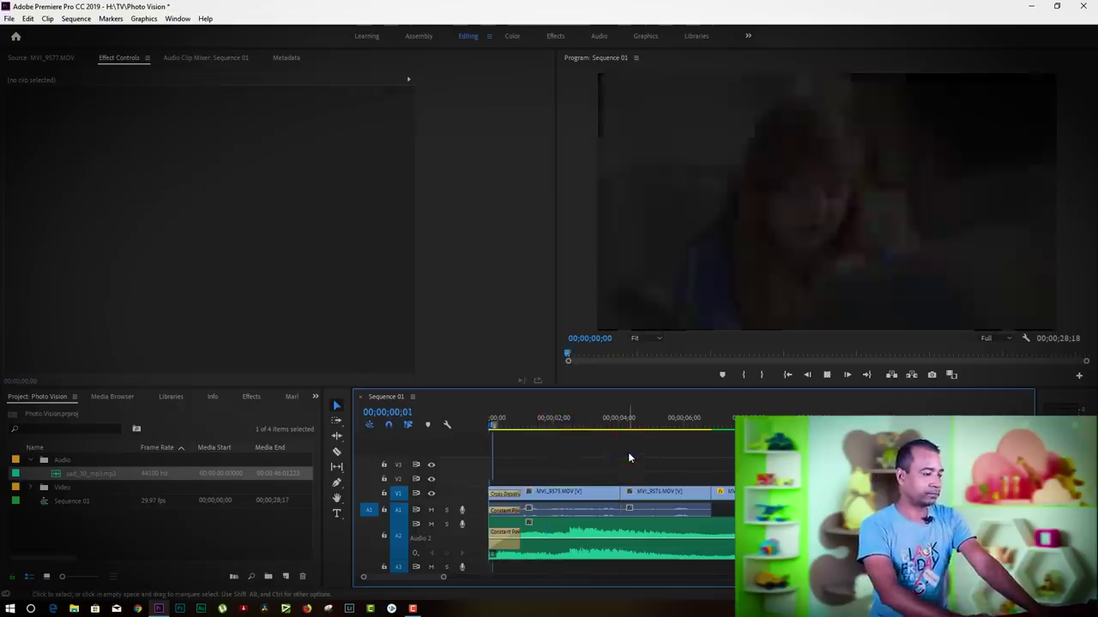
{"action": "left_click", "coordinate": [628, 452]}
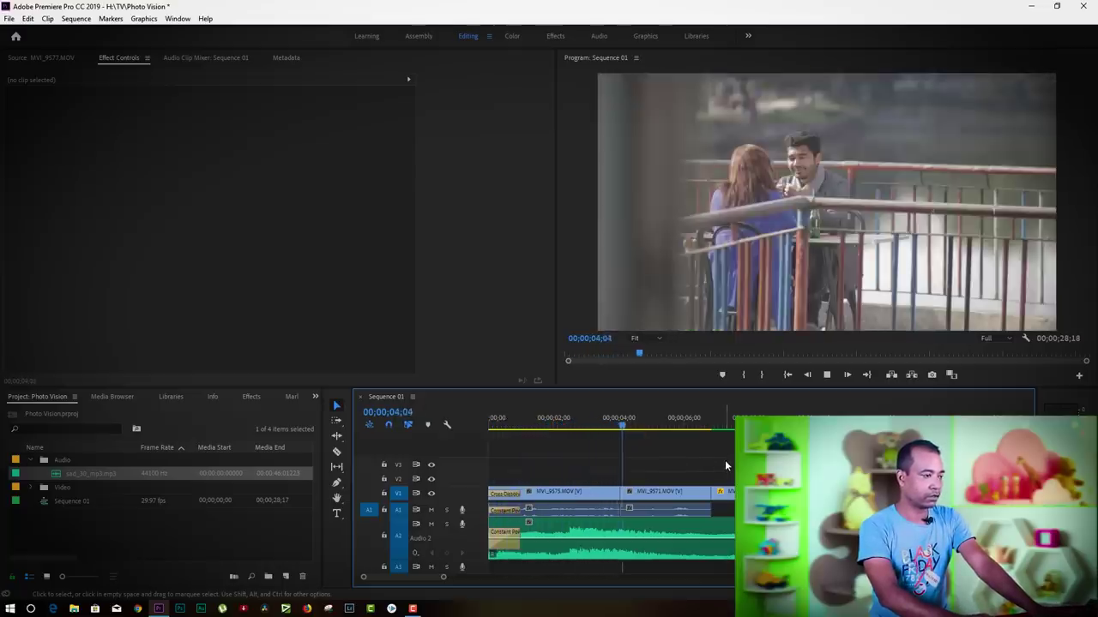
{"action": "left_click", "coordinate": [724, 461]}
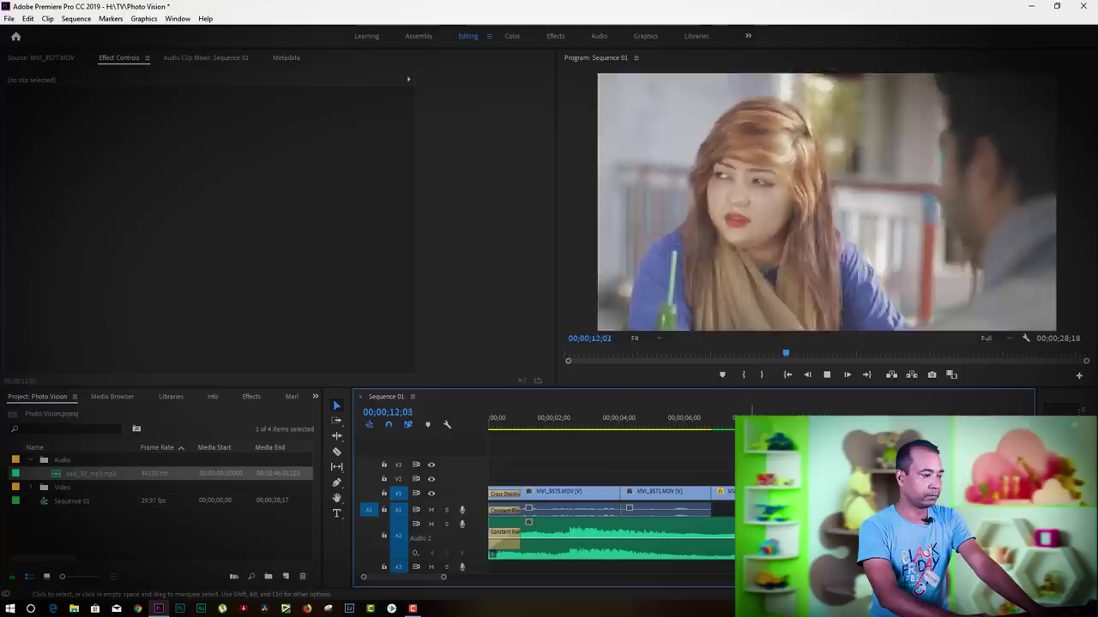
{"action": "key", "text": "space"}
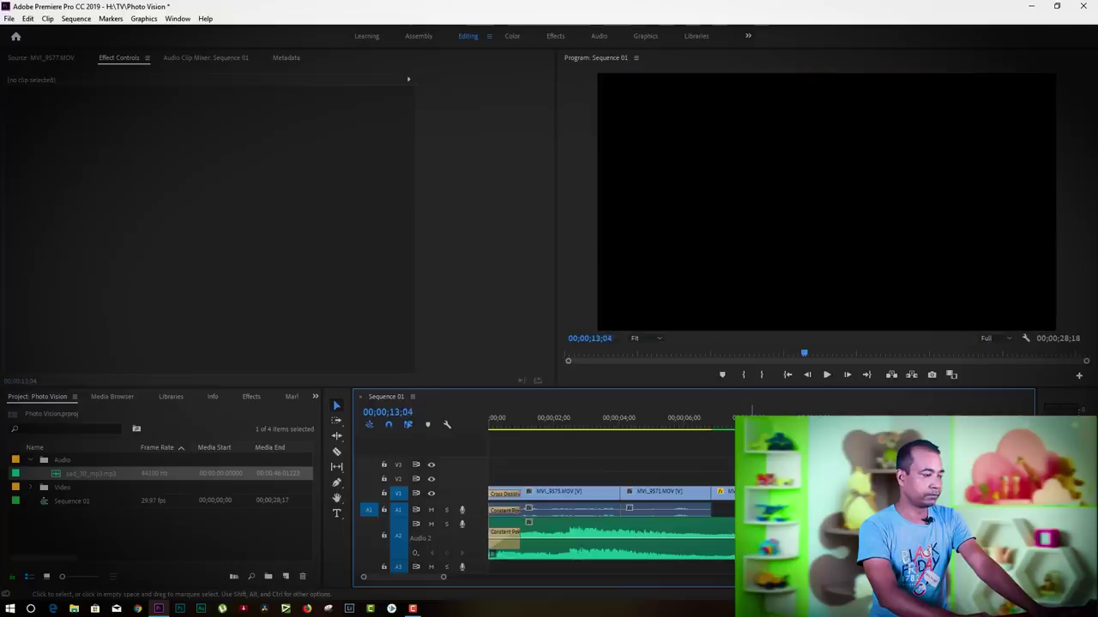
{"action": "left_click", "coordinate": [569, 419]}
{"action": "left_click", "coordinate": [631, 546]}
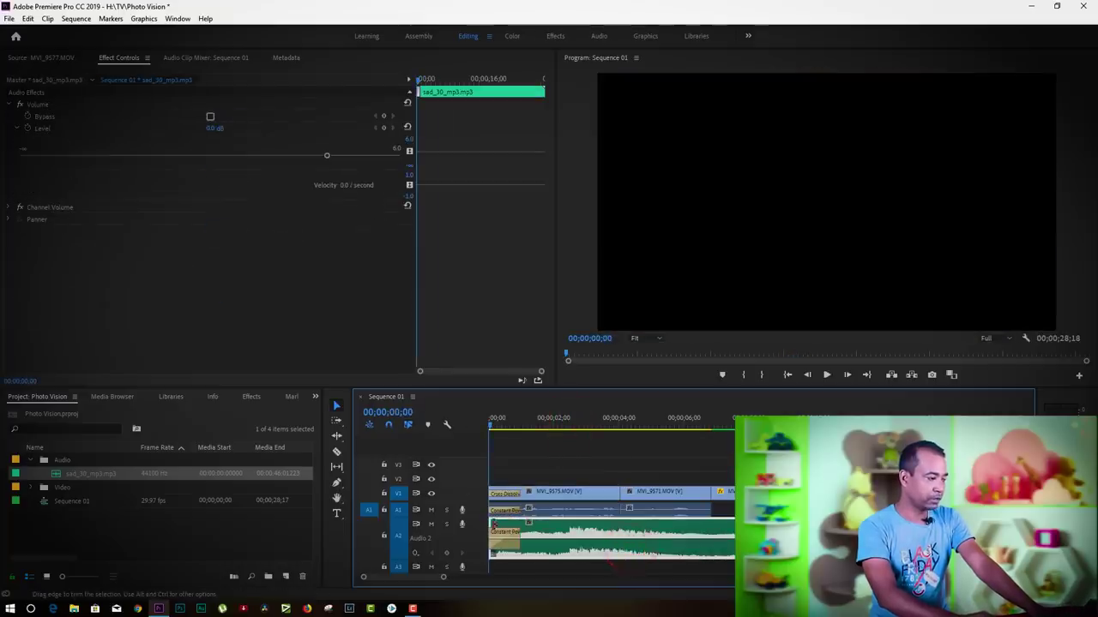
Trim the music clip's start and align it to 00;00;00;00 under the first video clip.
{"action": "left_click_drag", "start_coordinate": [493, 525], "coordinate": [502, 527]}
{"action": "left_click_drag", "start_coordinate": [621, 529], "coordinate": [608, 527]}
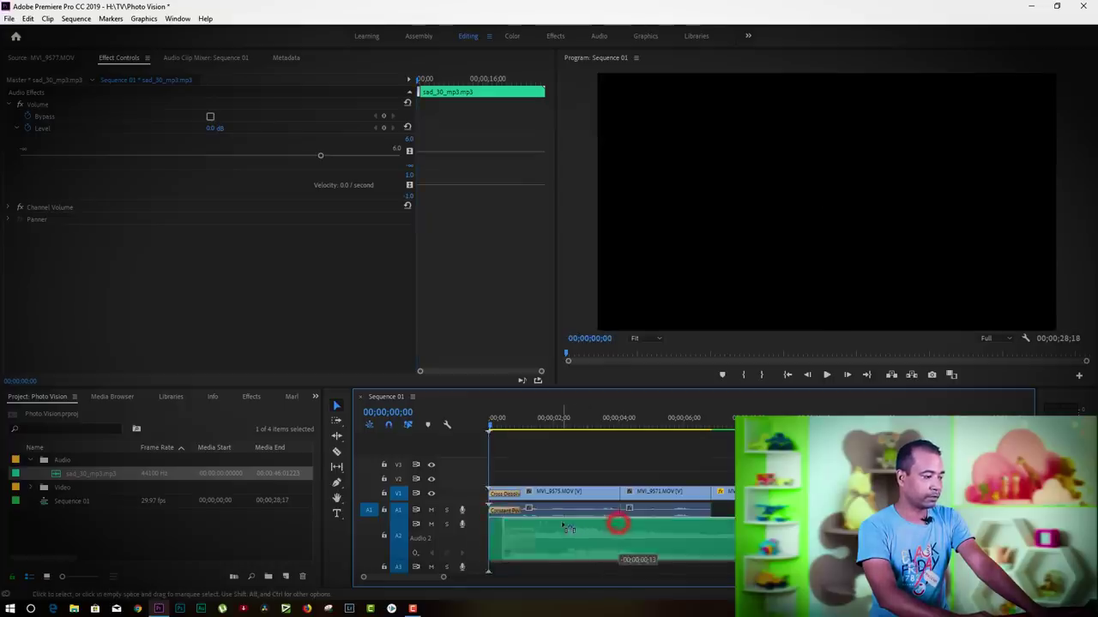
{"action": "left_click", "coordinate": [701, 421]}
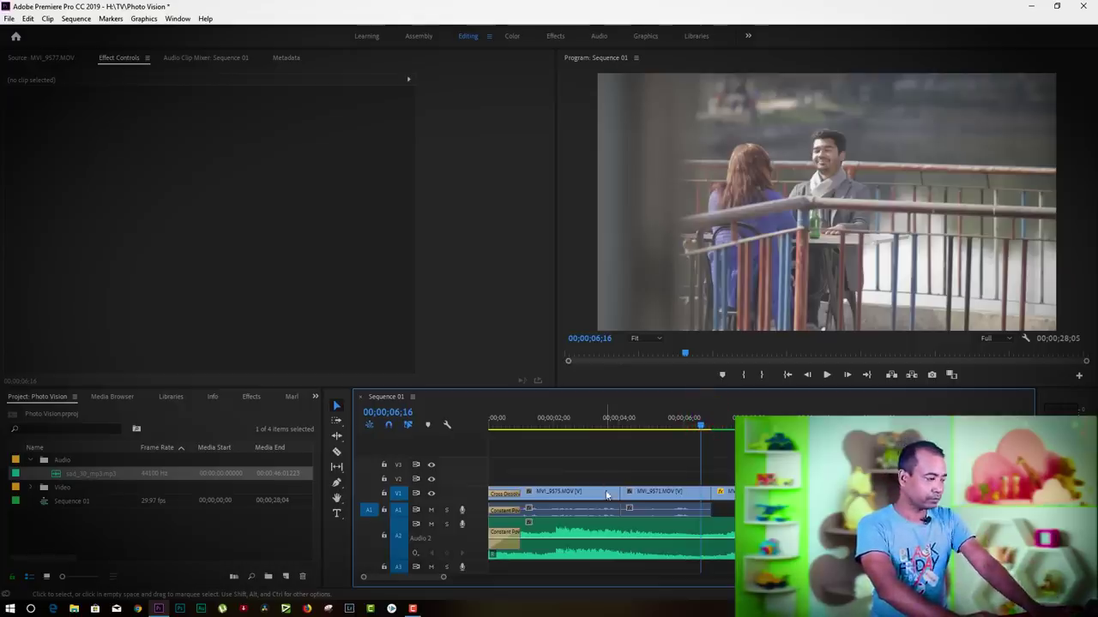
{"action": "left_click", "coordinate": [578, 512]}
{"action": "left_click", "coordinate": [605, 470]}
{"action": "left_click", "coordinate": [567, 418]}
{"action": "key", "text": "Home"}
{"action": "left_click", "coordinate": [627, 463]}
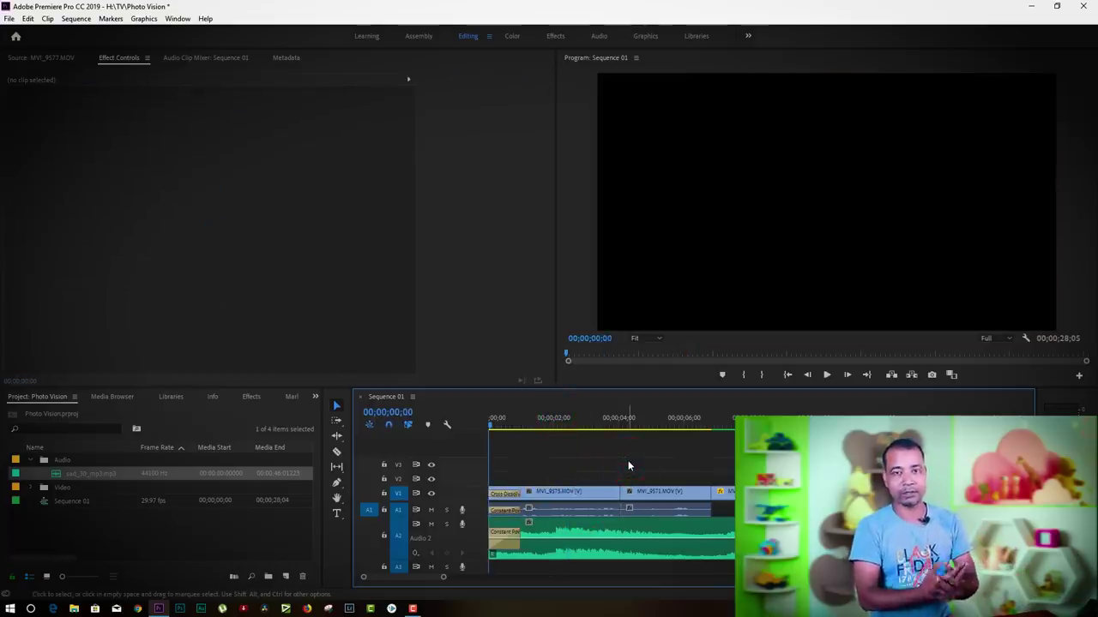
{"action": "left_click_drag", "start_coordinate": [527, 414], "coordinate": [494, 417]}
{"action": "left_click", "coordinate": [590, 459]}
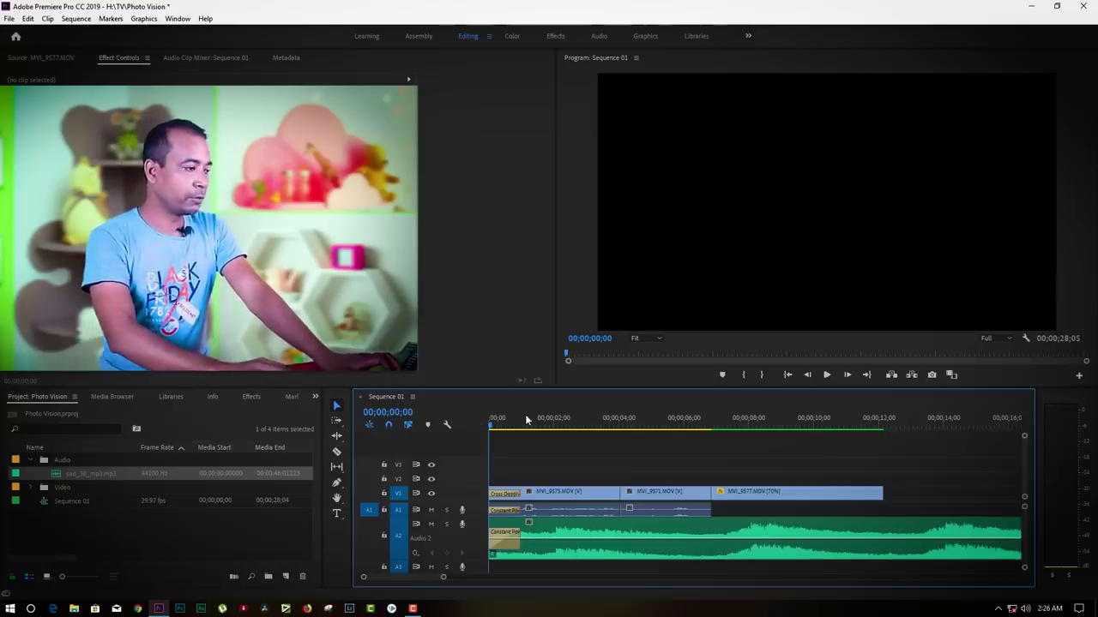
Play Sequence 01 through once, then select the MVI_9575.MOV dialogue clip to show its effects.
{"action": "left_click", "coordinate": [553, 493]}
{"action": "left_click", "coordinate": [777, 455]}
{"action": "key", "text": "space"}
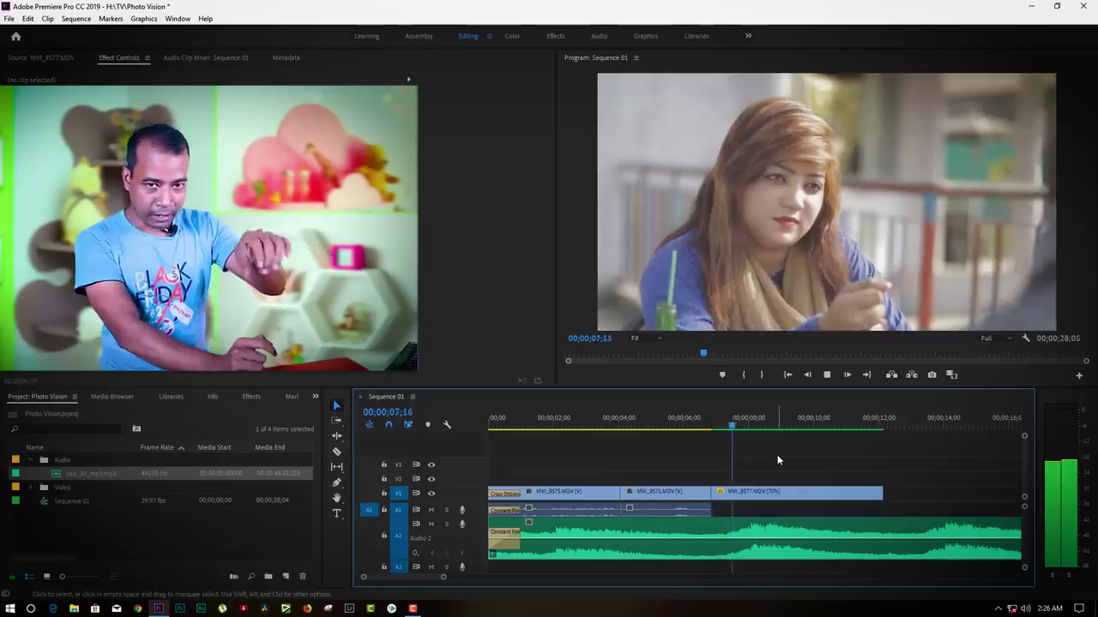
{"action": "key", "text": "space"}
{"action": "left_click", "coordinate": [847, 465]}
{"action": "left_click", "coordinate": [562, 510]}
{"action": "left_click", "coordinate": [549, 420]}
{"action": "left_click", "coordinate": [641, 460]}
{"action": "left_click", "coordinate": [576, 494]}
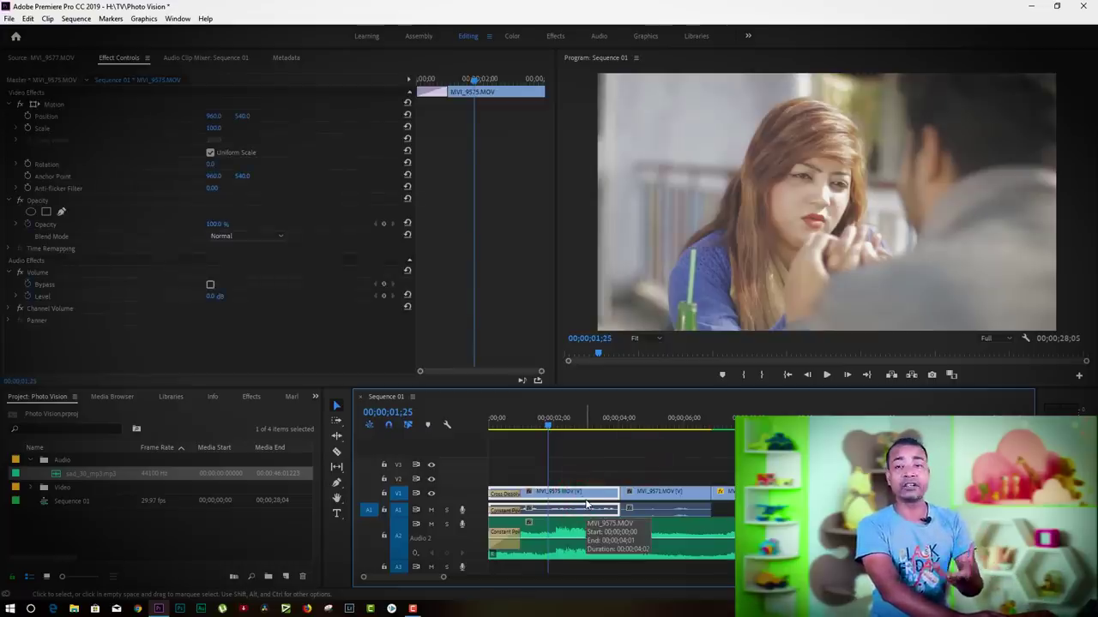
Send the MVI_9575 clip's audio to Adobe Audition with Edit Clip In Adobe Audition.
{"action": "right_click", "coordinate": [586, 504]}
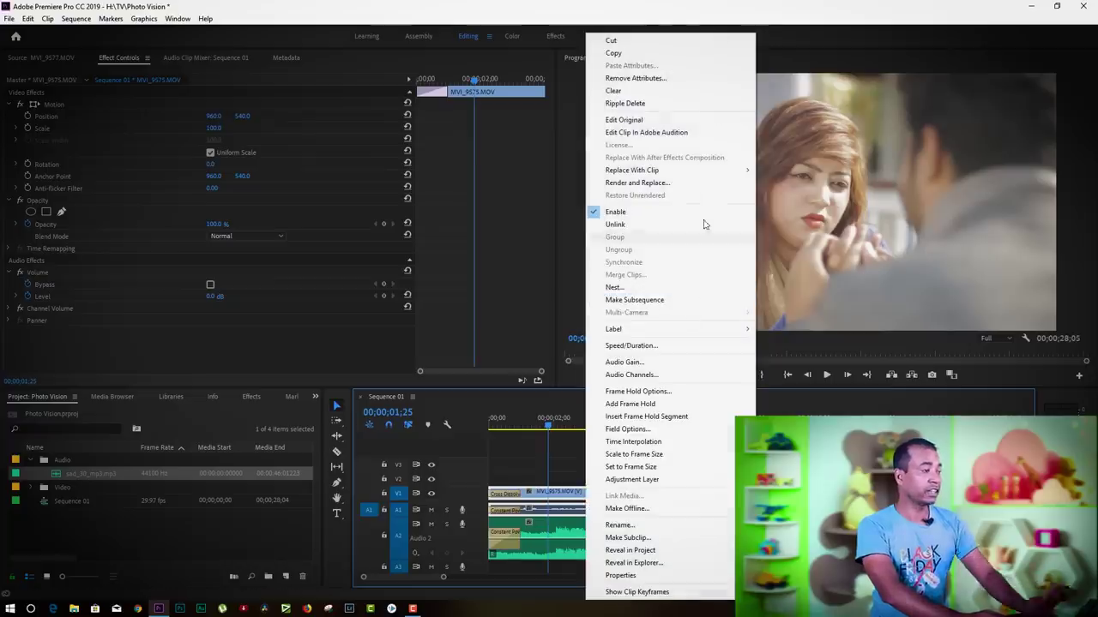
{"action": "left_click", "coordinate": [695, 135]}
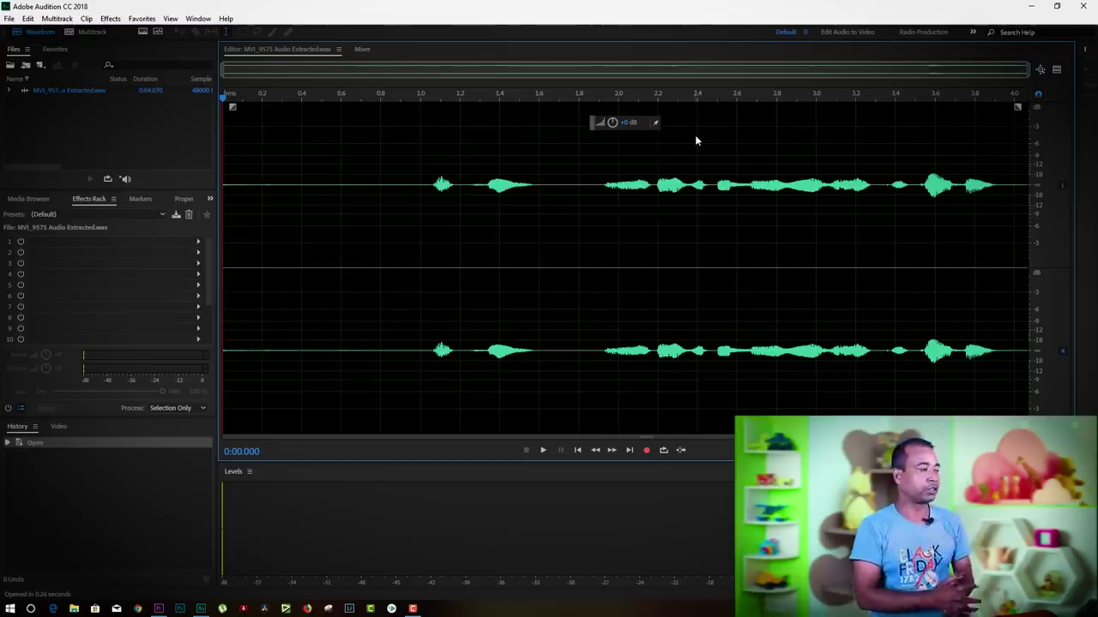
Select the whole MVI_9575 waveform, raise its volume with the HUD knob, and play to check.
{"action": "left_click", "coordinate": [743, 255]}
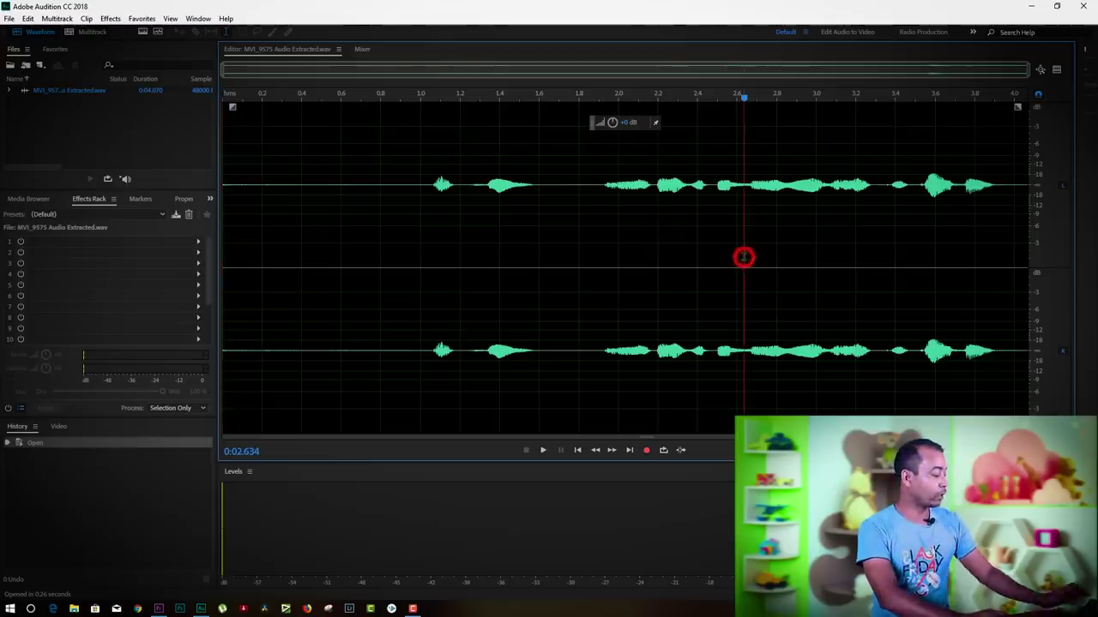
{"action": "key", "text": "ctrl+a"}
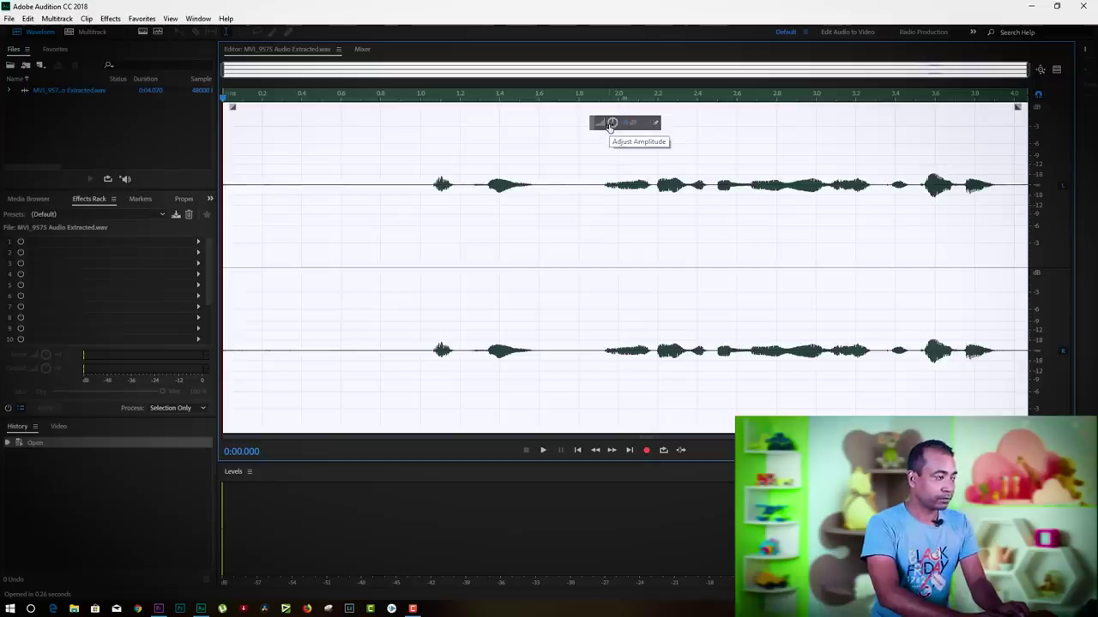
{"action": "mouse_move", "coordinate": [610, 124]}
{"action": "left_mouse_down"}
{"action": "mouse_move", "coordinate": [617, 113]}
{"action": "mouse_move", "coordinate": [625, 123]}
{"action": "left_mouse_up"}
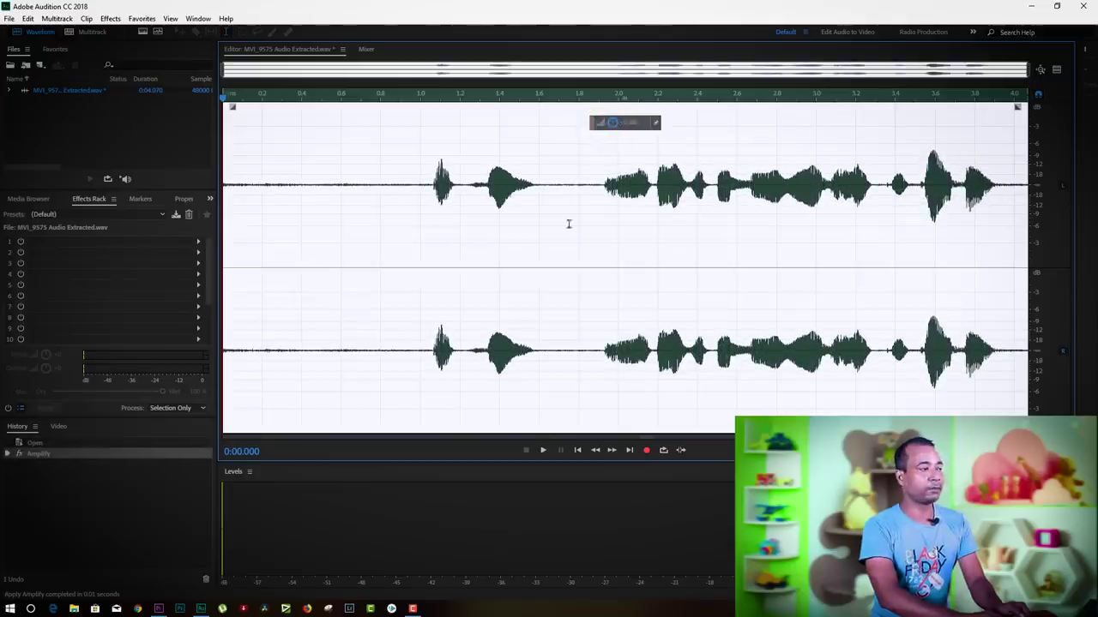
{"action": "left_click", "coordinate": [314, 196]}
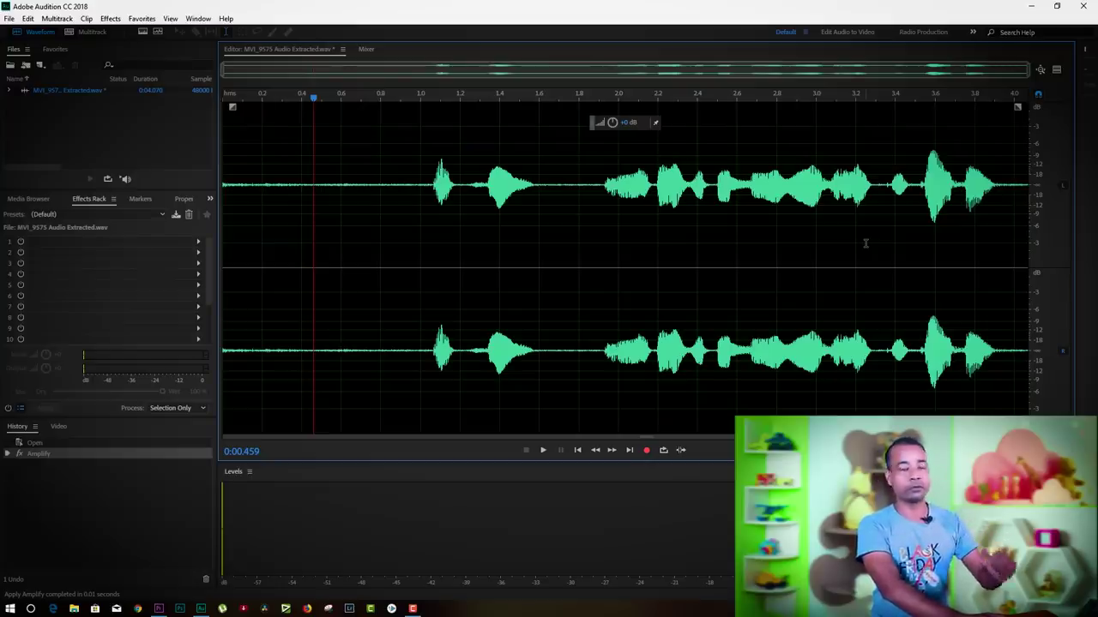
{"action": "key", "text": "space"}
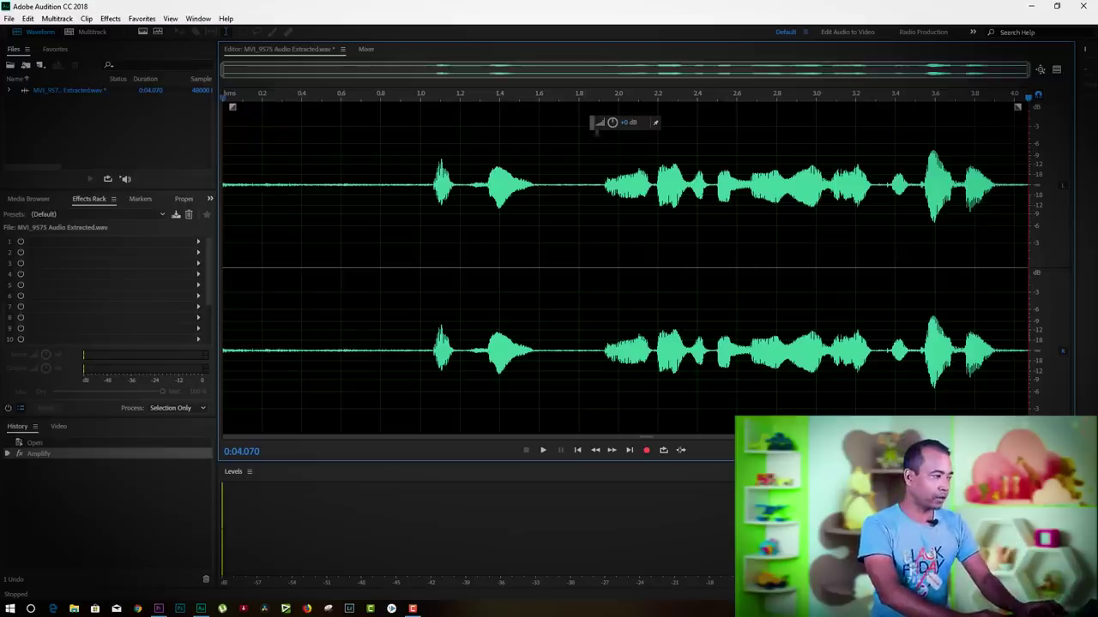
Amplify the whole waveform a second time, check playback, save the file, and minimize Audition.
{"action": "key", "text": "ctrl+a"}
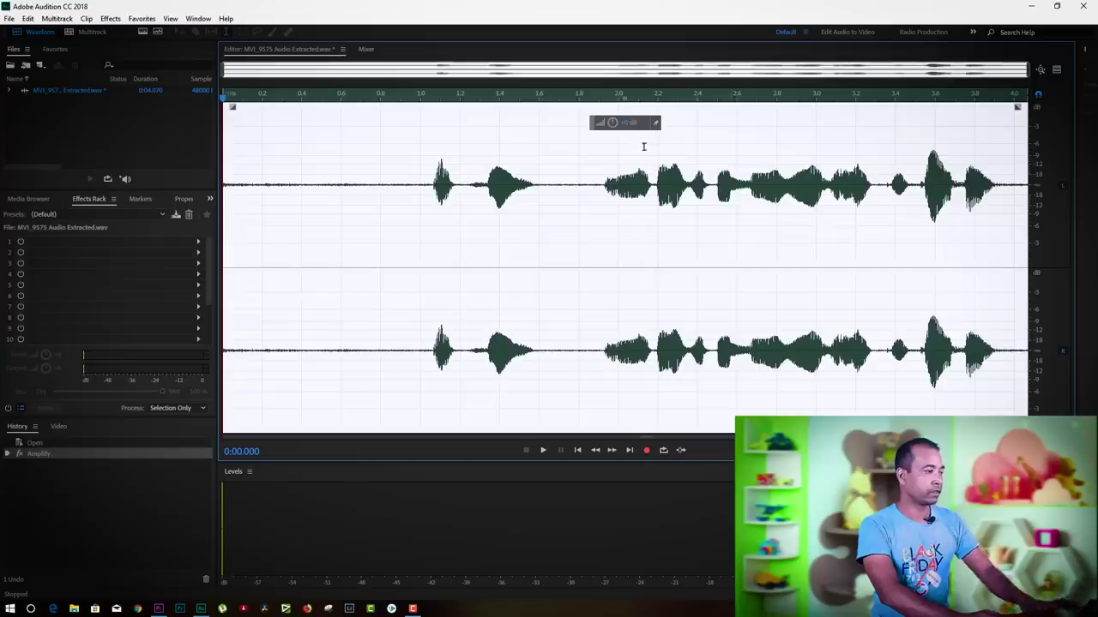
{"action": "left_click_drag", "start_coordinate": [612, 122], "coordinate": [612, 122]}
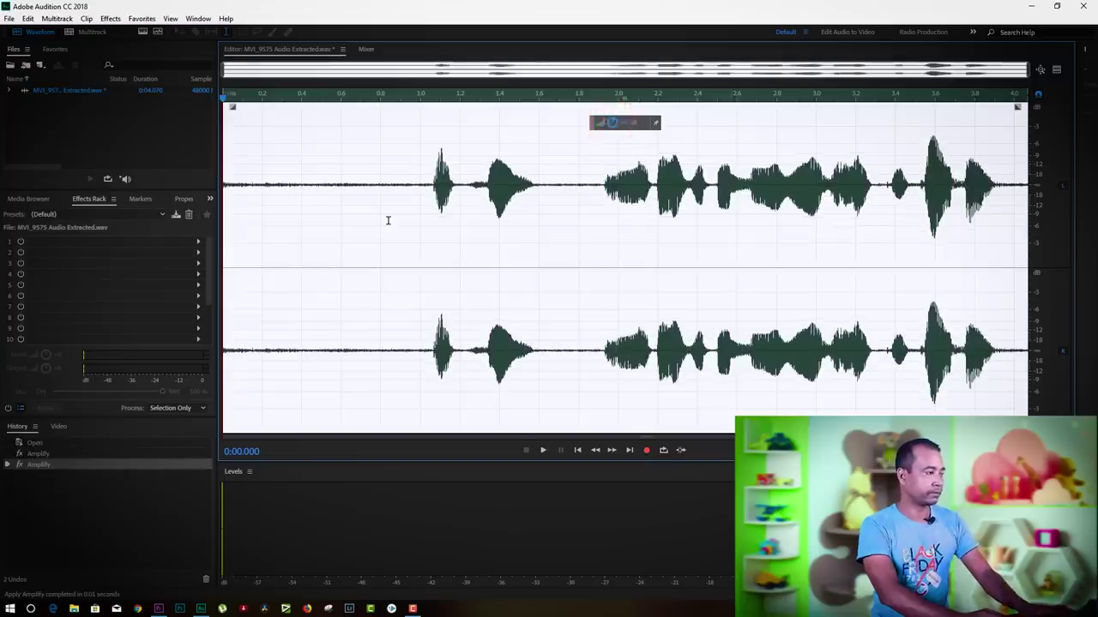
{"action": "left_click", "coordinate": [387, 220]}
{"action": "key", "text": "space"}
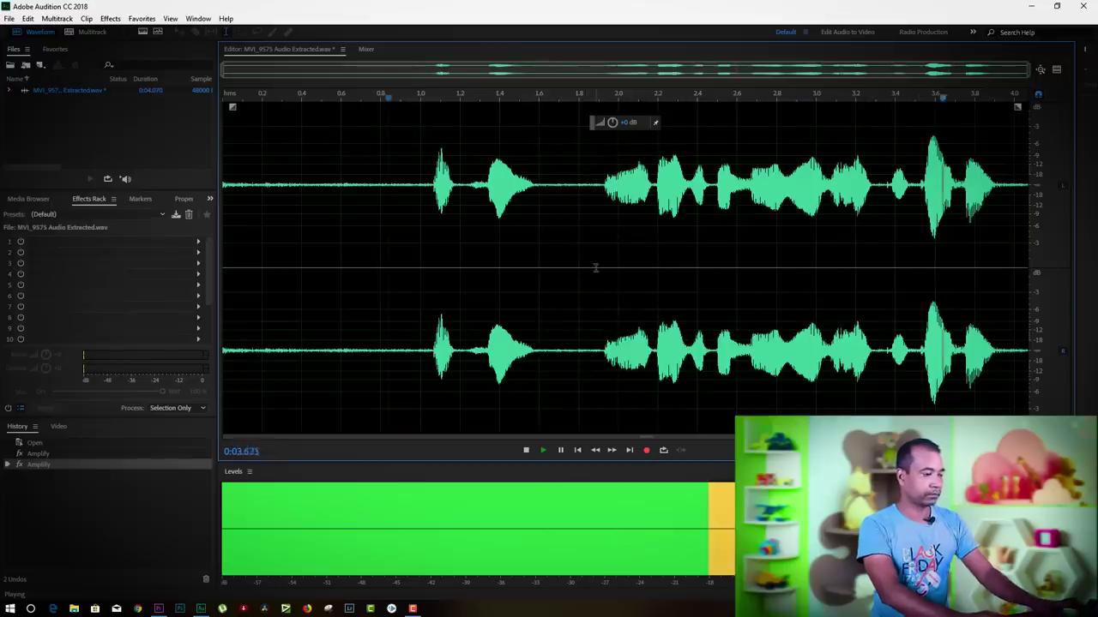
{"action": "left_click", "coordinate": [667, 283]}
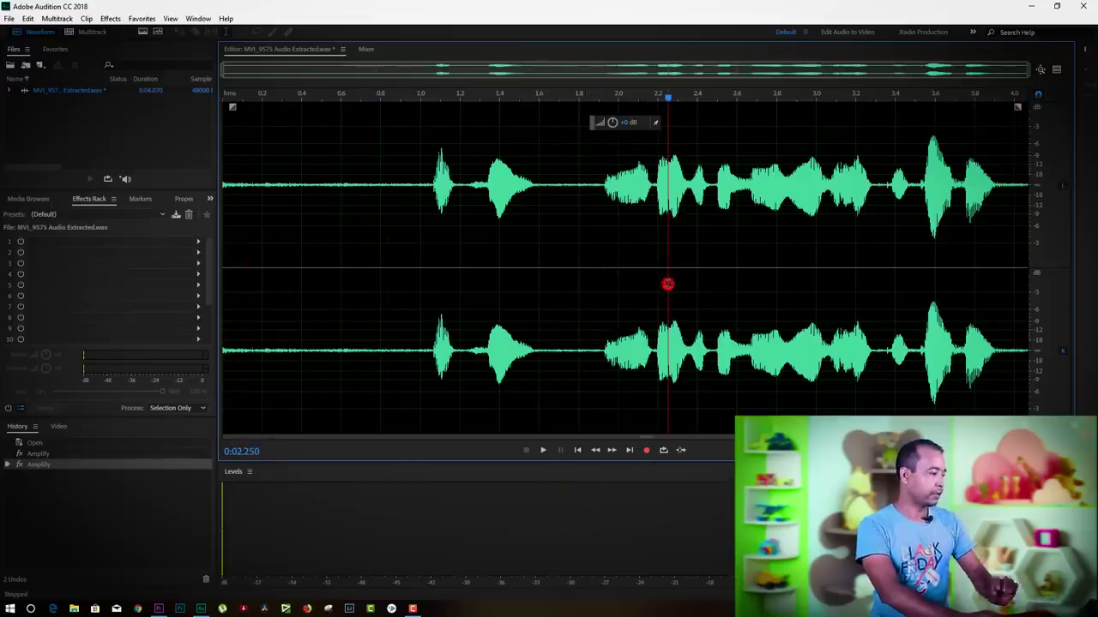
{"action": "key", "text": "ctrl+s"}
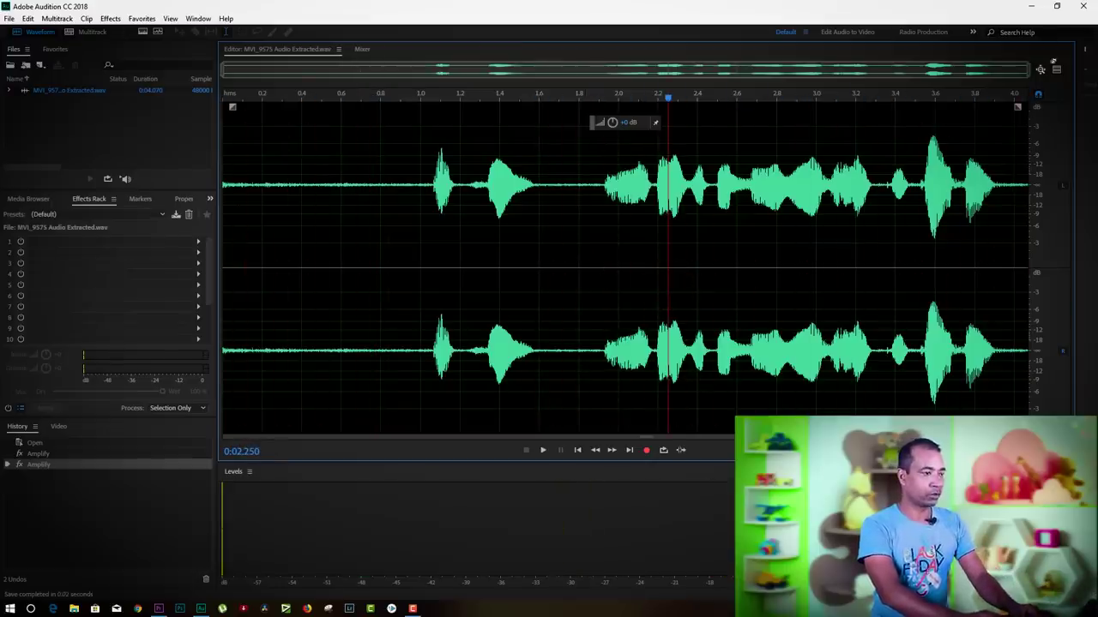
{"action": "left_click", "coordinate": [1030, 6]}
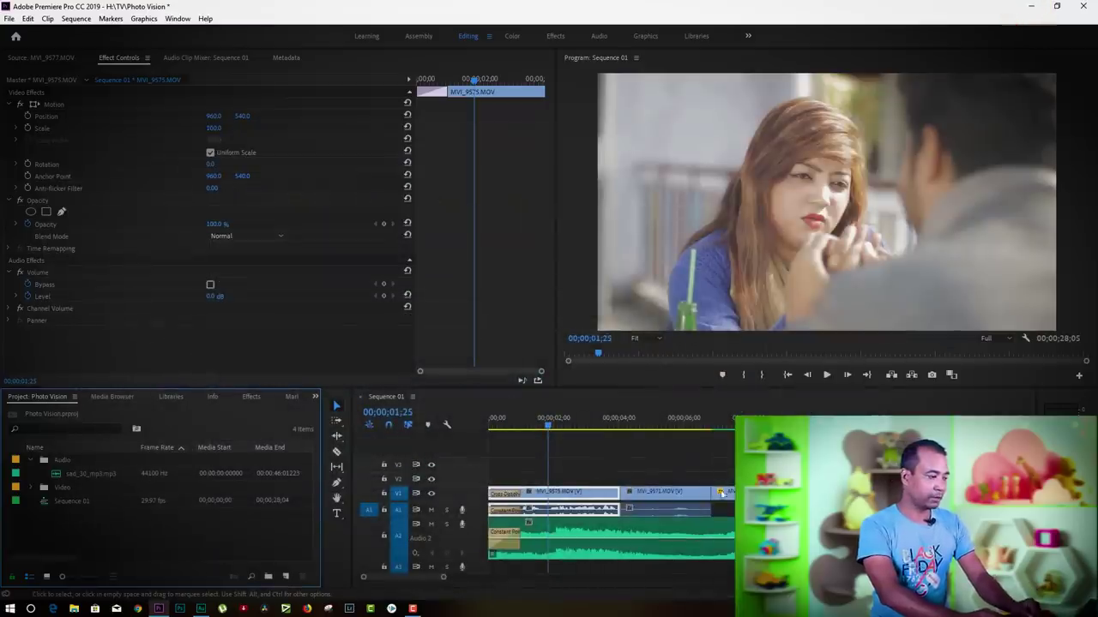
Play Sequence 01 from the start to review the amplified MVI_9575 dialogue.
{"action": "left_click", "coordinate": [722, 480]}
{"action": "left_click_drag", "start_coordinate": [554, 419], "coordinate": [490, 419]}
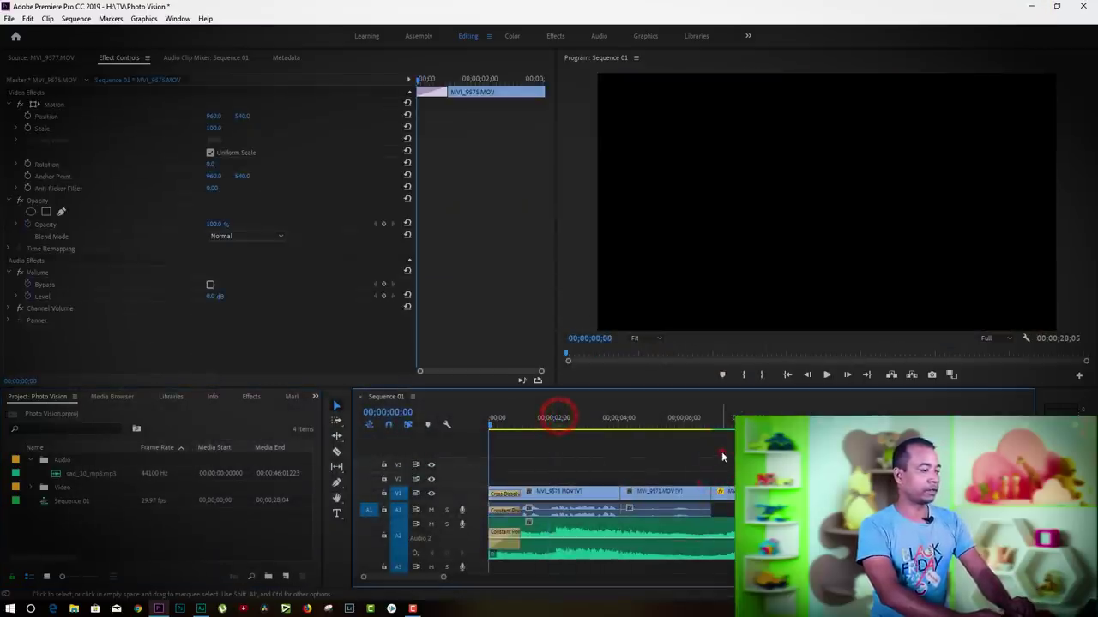
{"action": "left_click", "coordinate": [722, 457]}
{"action": "key", "text": "space"}
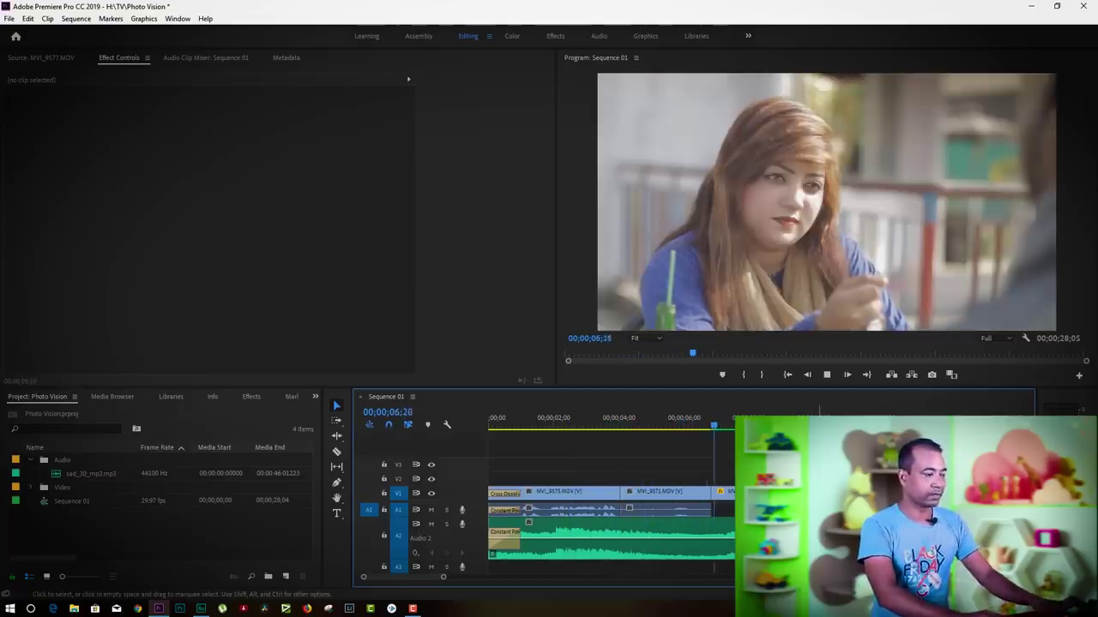
{"action": "key", "text": "space"}
Send the MVI_9571 clip's audio to Adobe Audition with Edit Clip In Adobe Audition.
{"action": "left_click", "coordinate": [650, 498]}
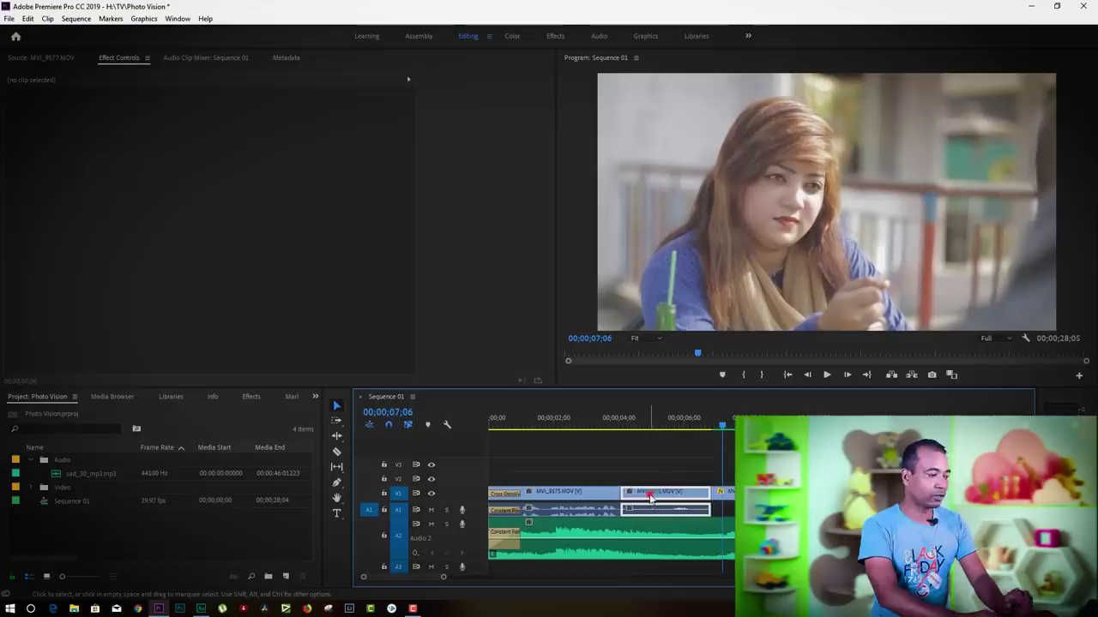
{"action": "right_click", "coordinate": [651, 495]}
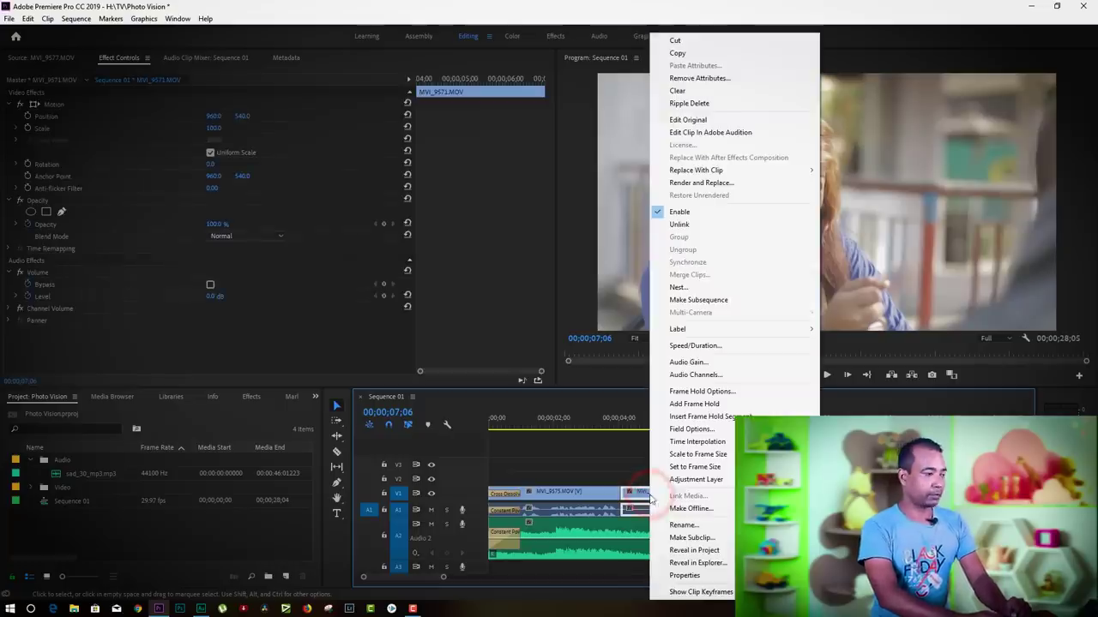
{"action": "left_click", "coordinate": [750, 136]}
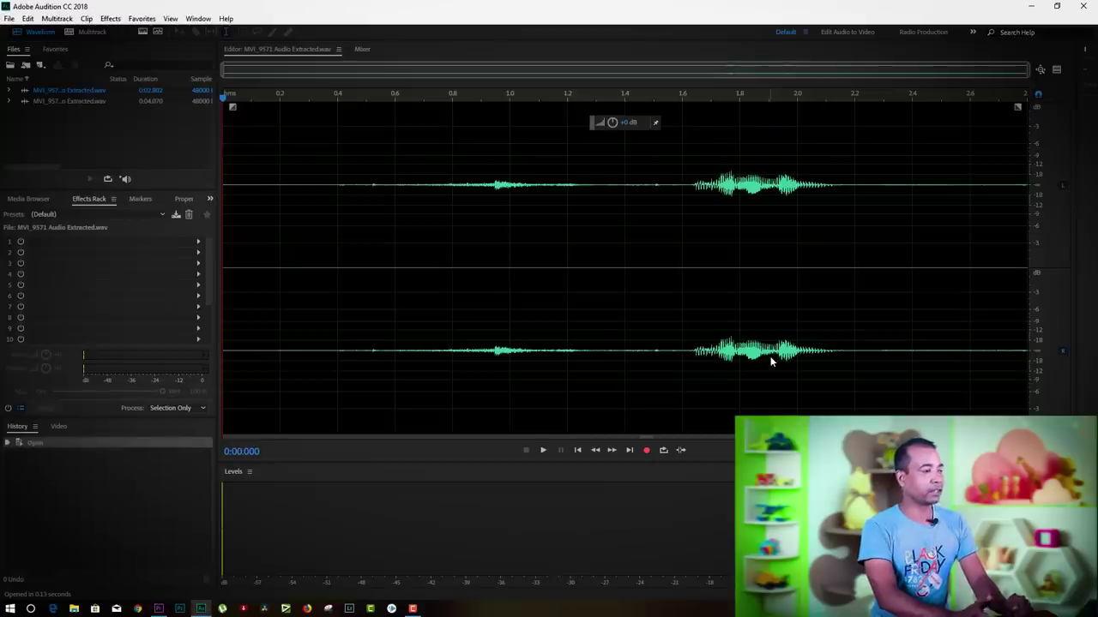
Boost the MVI_9571 audio with the HUD volume knob and play it back.
{"action": "left_click_drag", "start_coordinate": [612, 123], "coordinate": [612, 112]}
{"action": "double_click", "coordinate": [466, 238]}
{"action": "left_click", "coordinate": [282, 209]}
{"action": "key", "text": "space"}
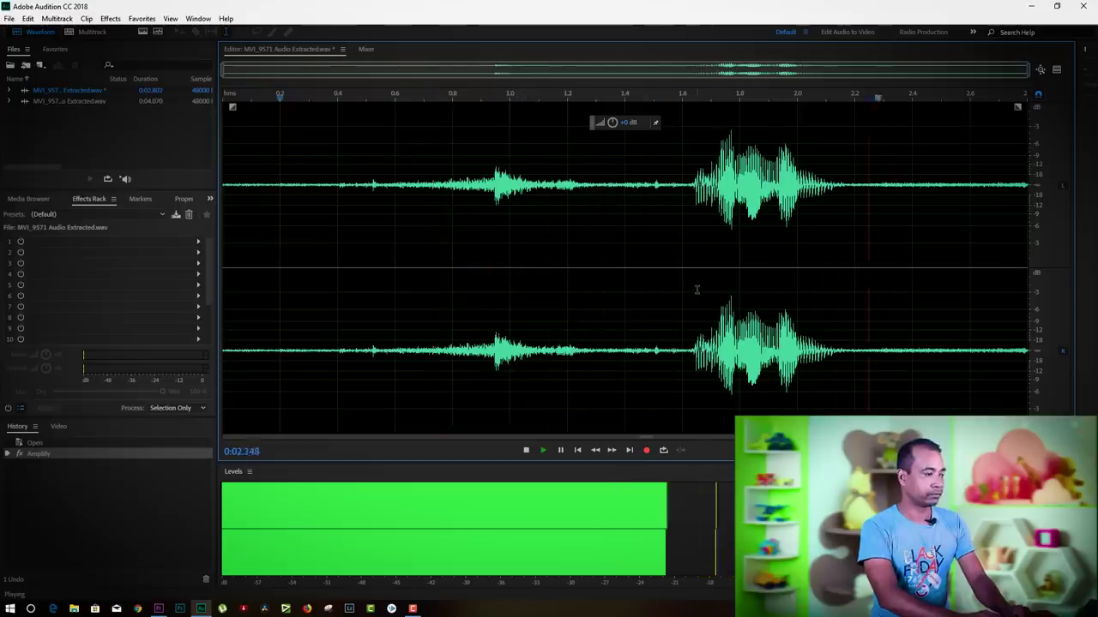
Lower the boost slightly, recheck playback, save the file, and minimize Audition.
{"action": "left_click_drag", "start_coordinate": [612, 122], "coordinate": [610, 128]}
{"action": "left_click", "coordinate": [346, 224]}
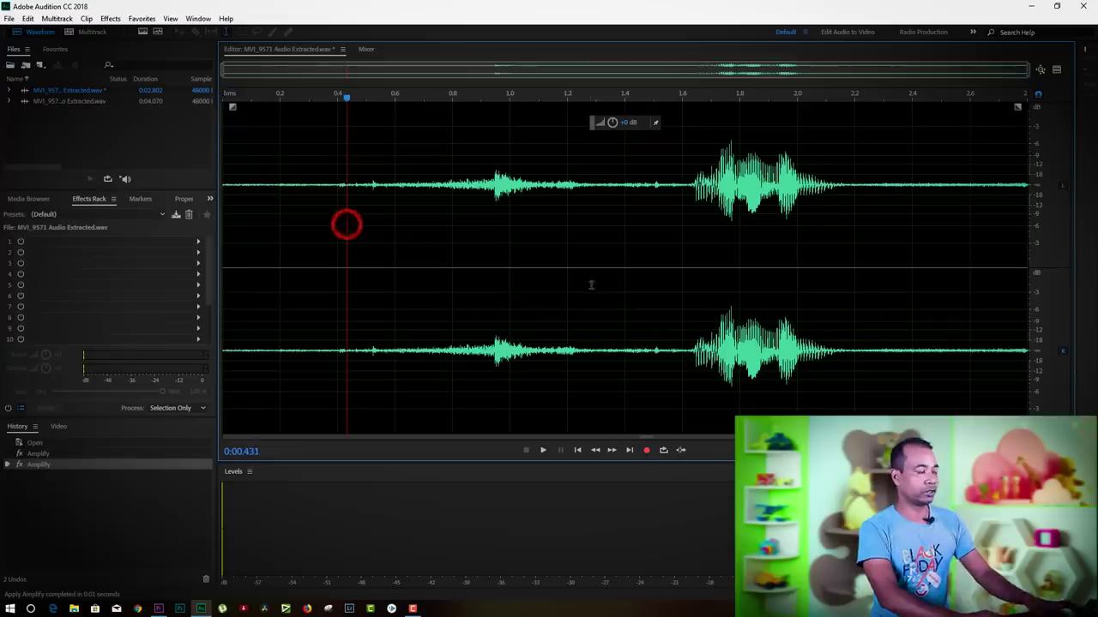
{"action": "key", "text": "space"}
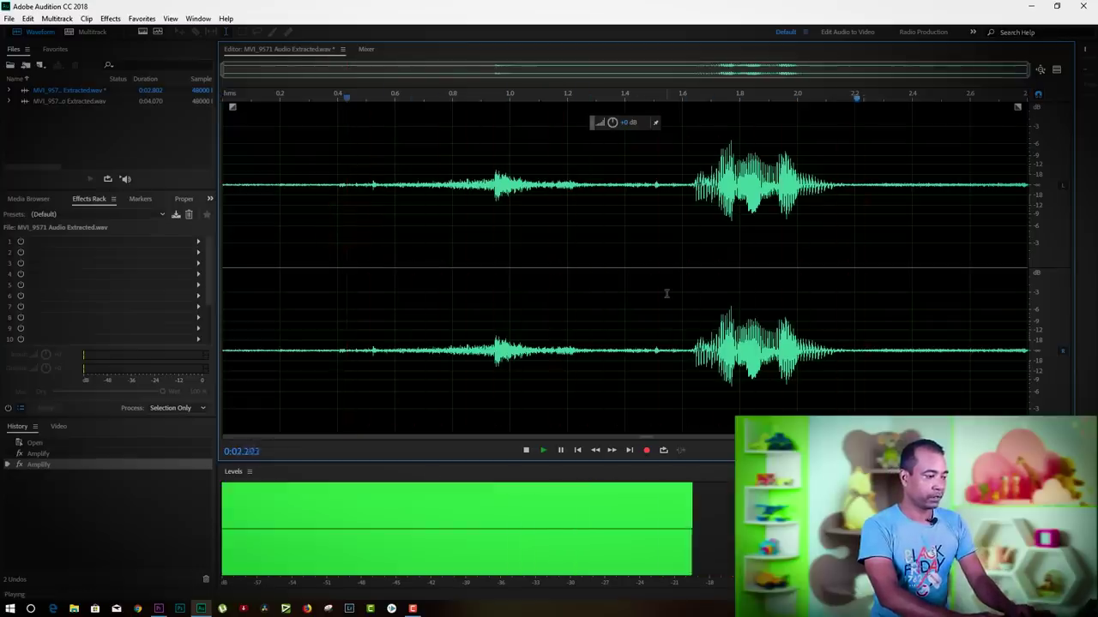
{"action": "key", "text": "ctrl+s"}
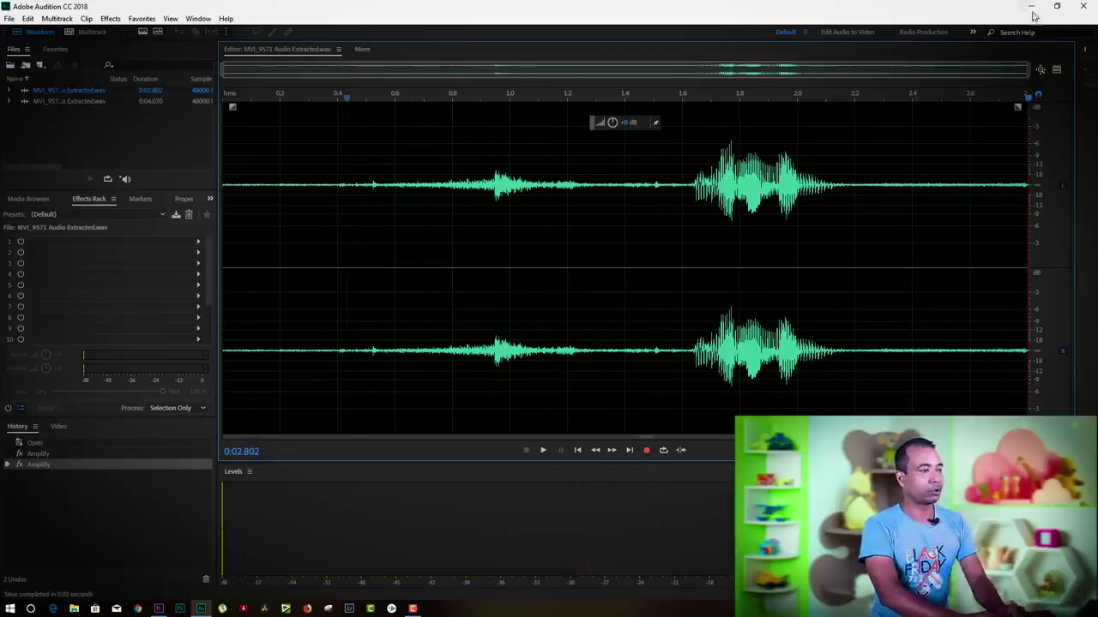
{"action": "left_click", "coordinate": [1032, 11]}
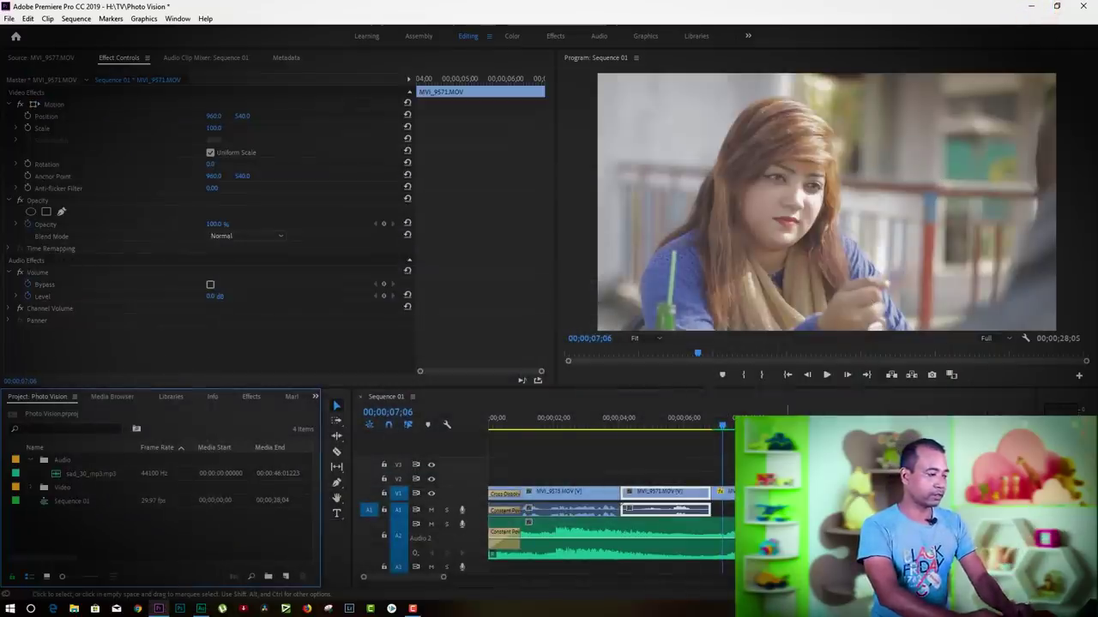
{"action": "left_click", "coordinate": [570, 466]}
{"action": "left_click", "coordinate": [604, 418]}
{"action": "left_click", "coordinate": [656, 448]}
{"action": "key", "text": "Home"}
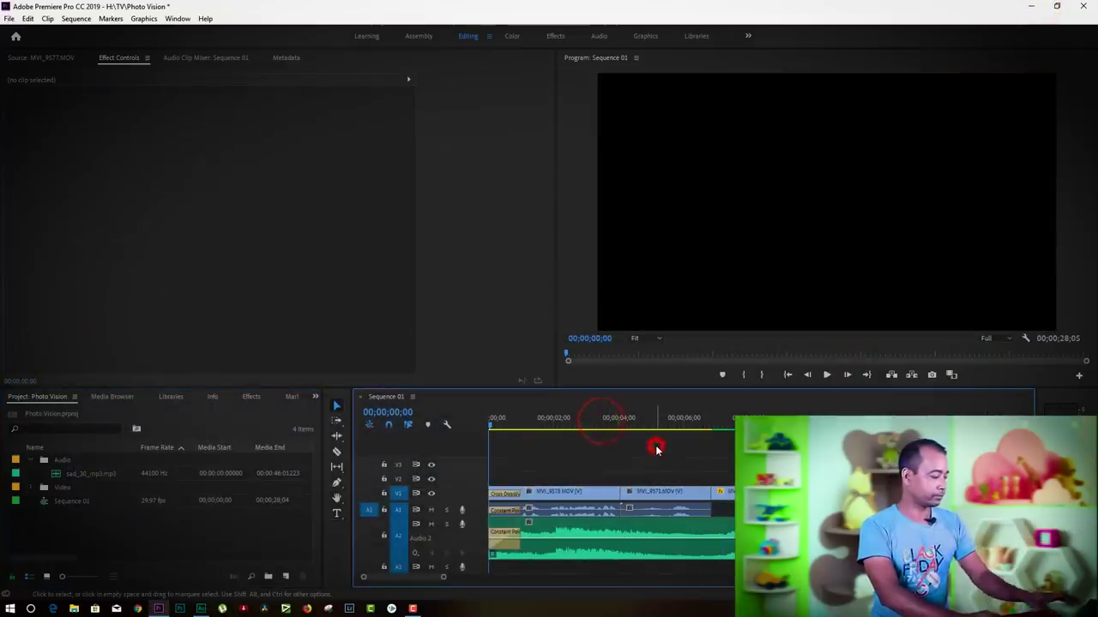
{"action": "key", "text": "space"}
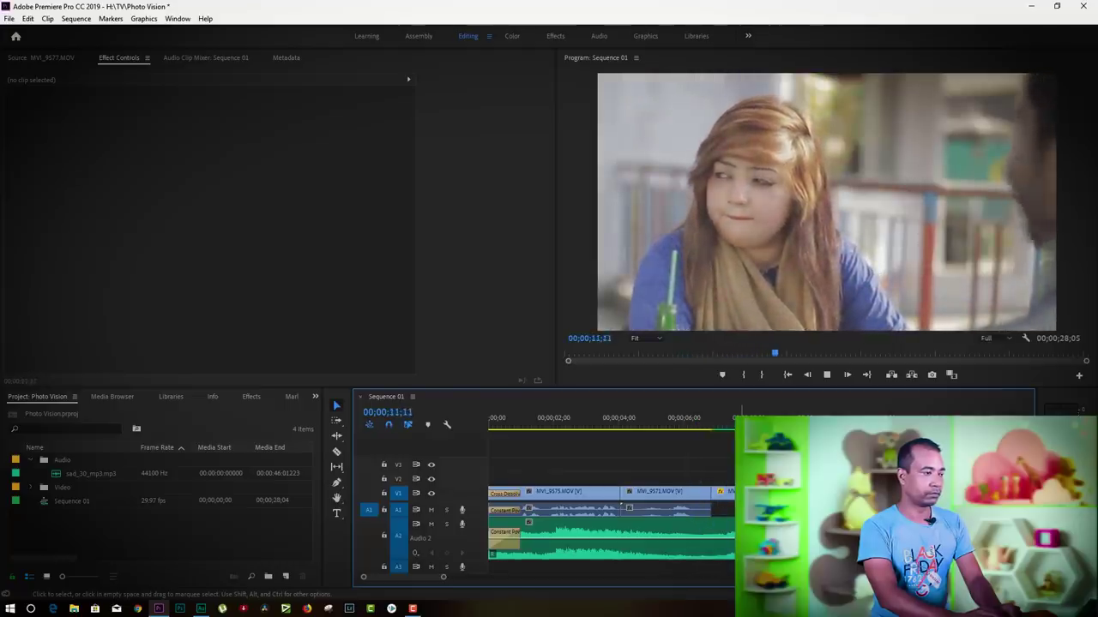
{"action": "left_click", "coordinate": [611, 540]}
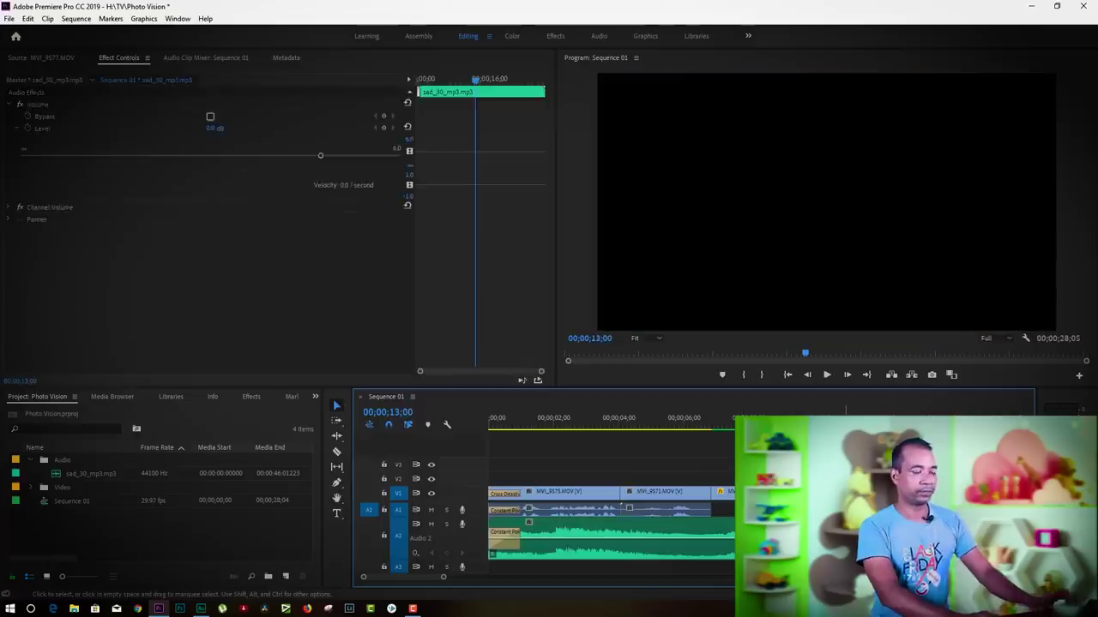
{"action": "key", "text": "ctrl+shift+a"}
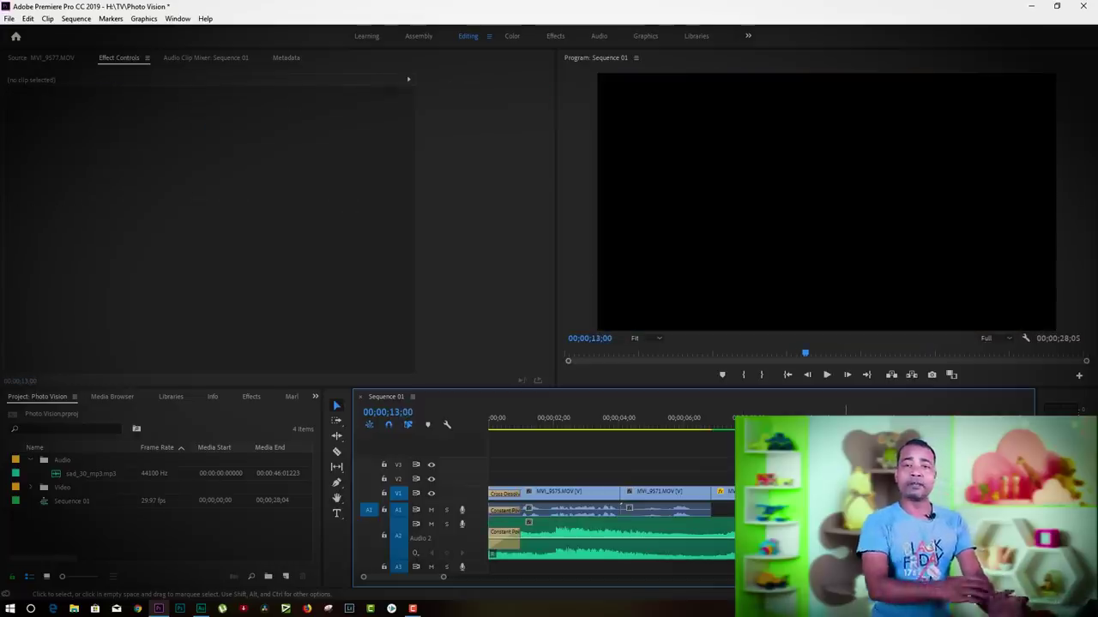